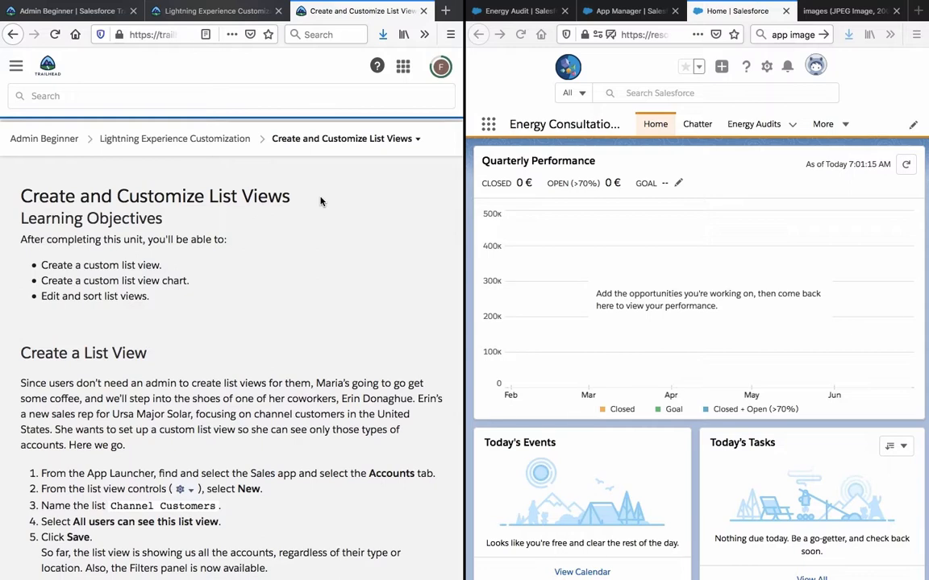
Read the Create a List View instructions in the Trailhead unit
scroll(321, 201, down, 3)
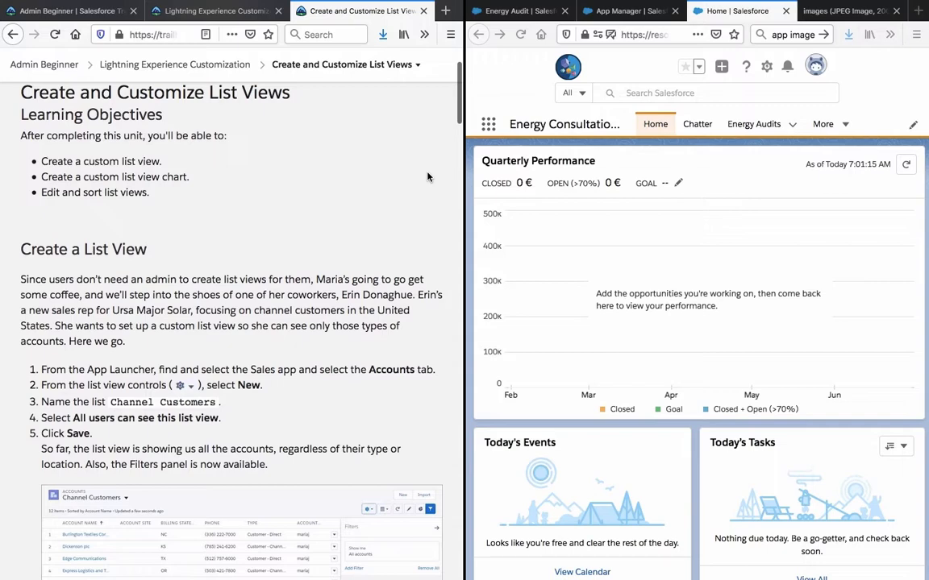
scroll(428, 177, down, 1)
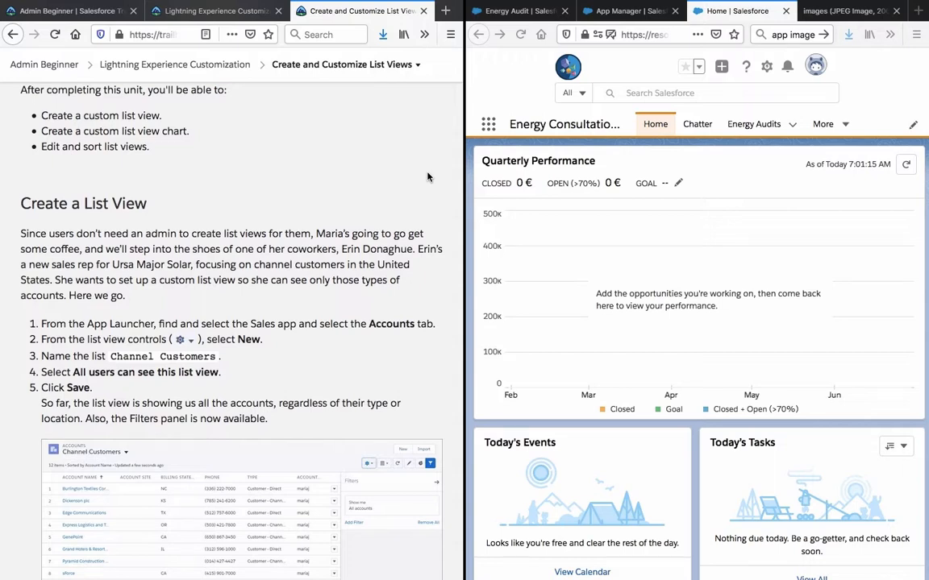
scroll(427, 177, down, 1)
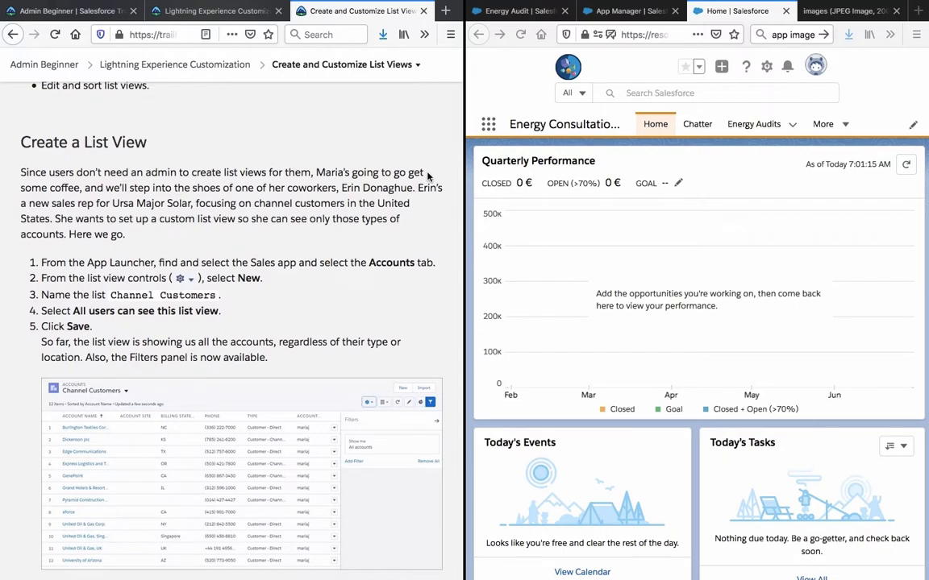
scroll(436, 220, down, 1)
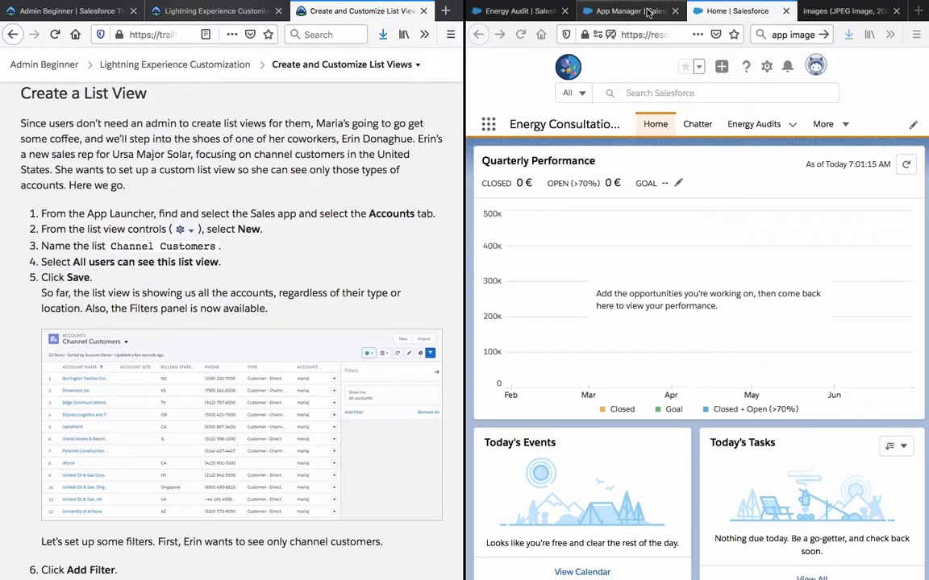
click(617, 10)
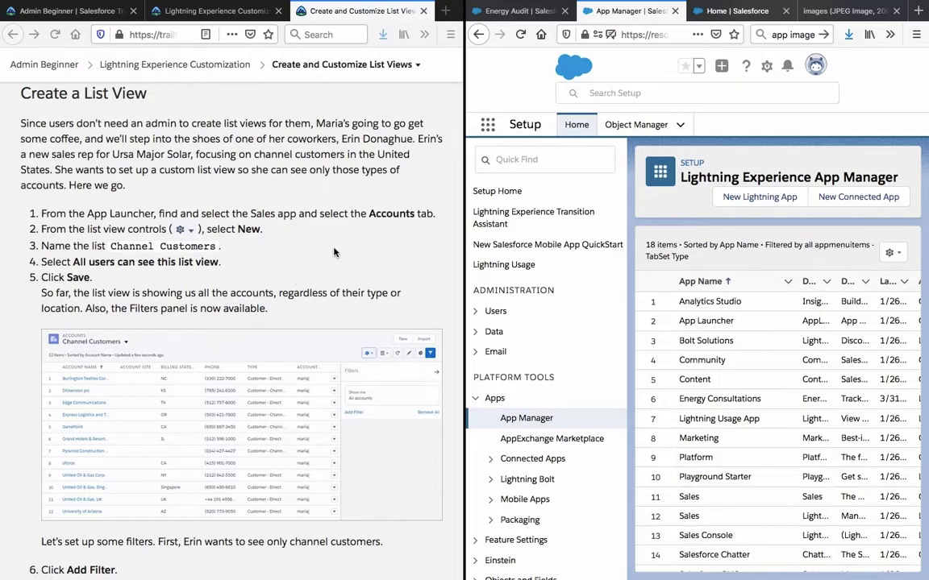
click(698, 11)
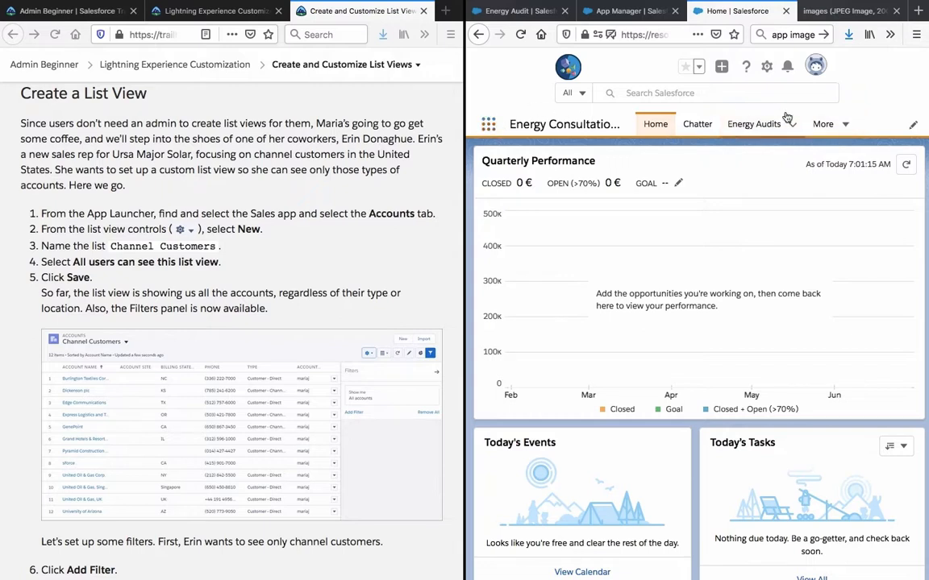
click(838, 125)
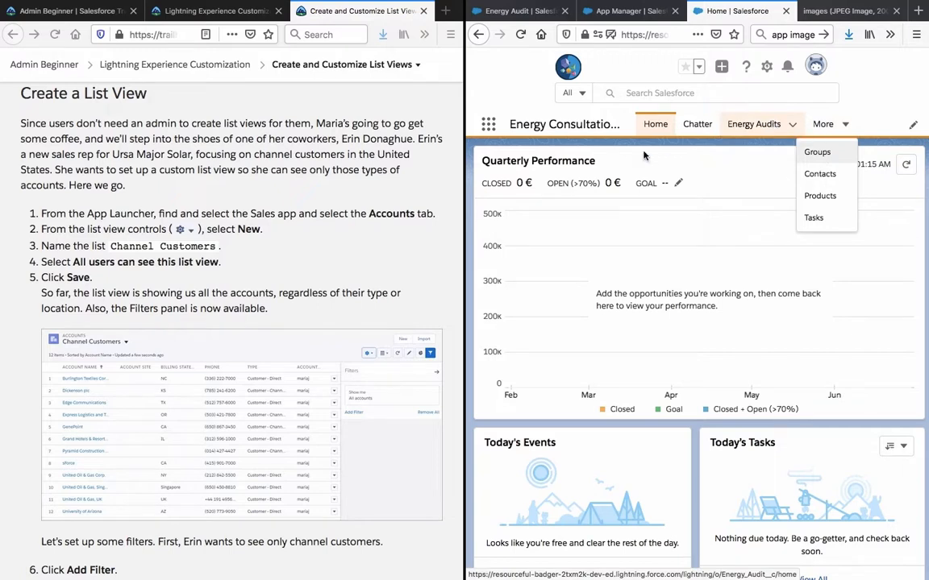
click(631, 167)
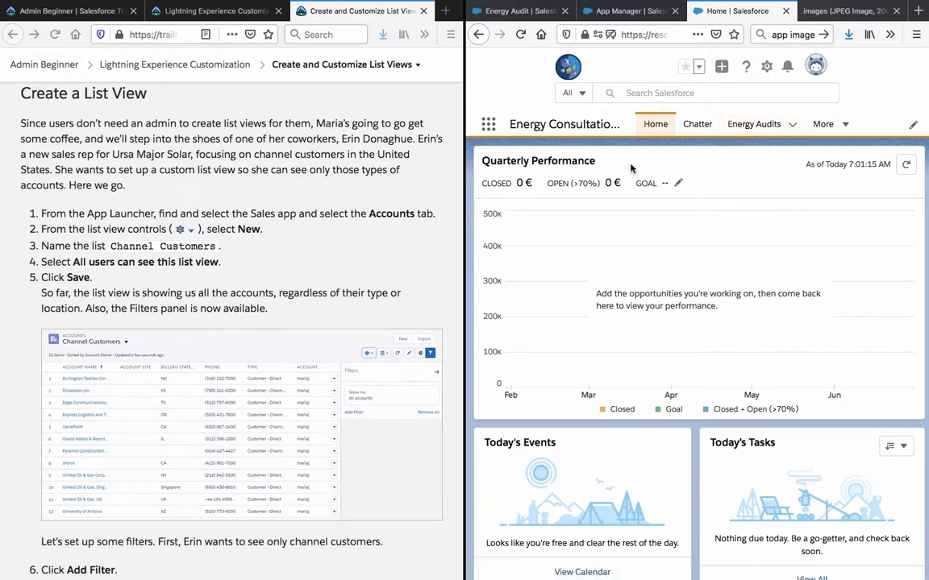
Find and launch the Sales app in Salesforce and open its Accounts page
click(488, 126)
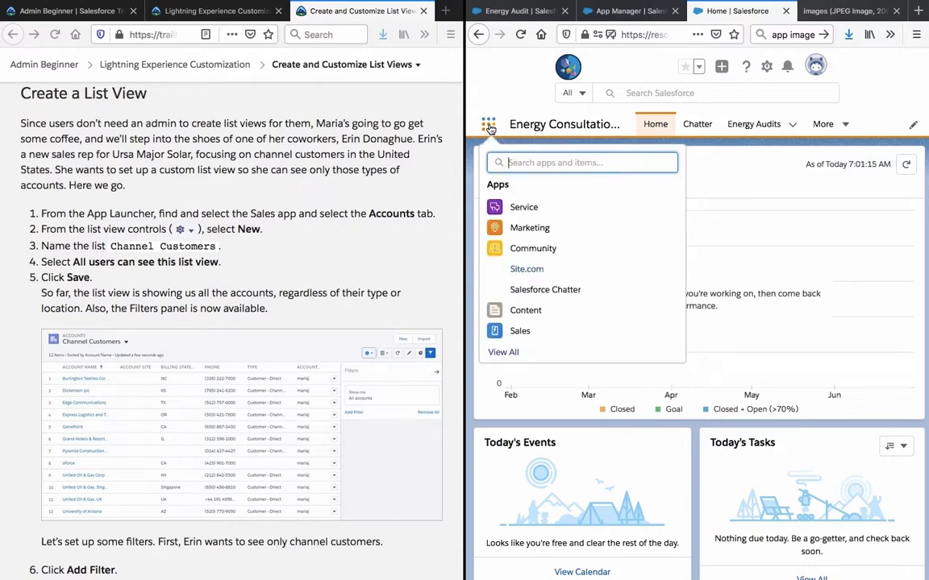
text(sa)
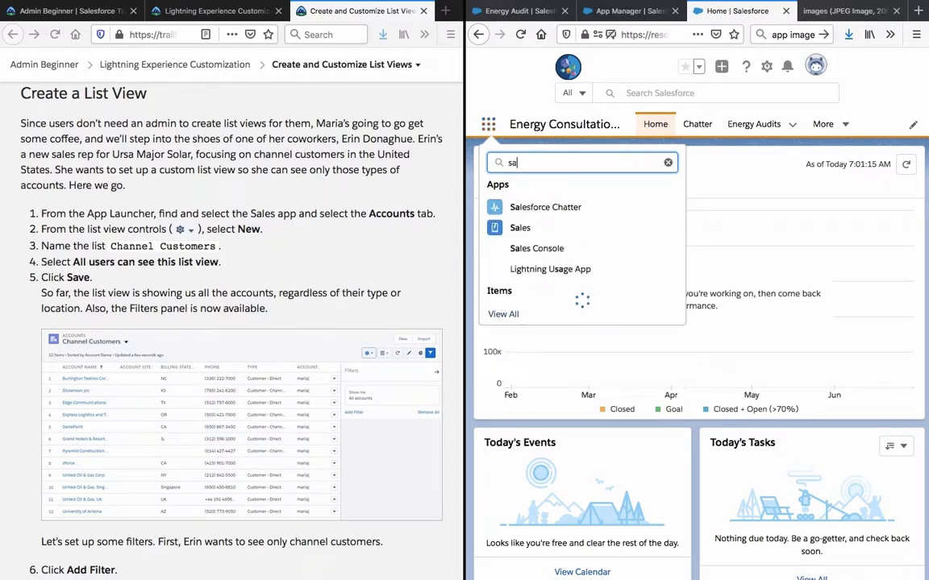
click(520, 228)
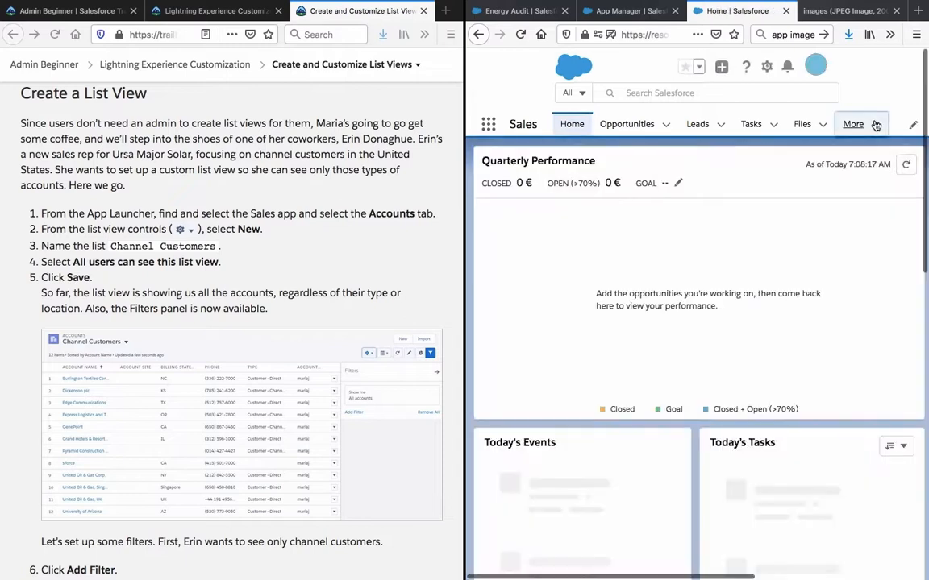
click(876, 125)
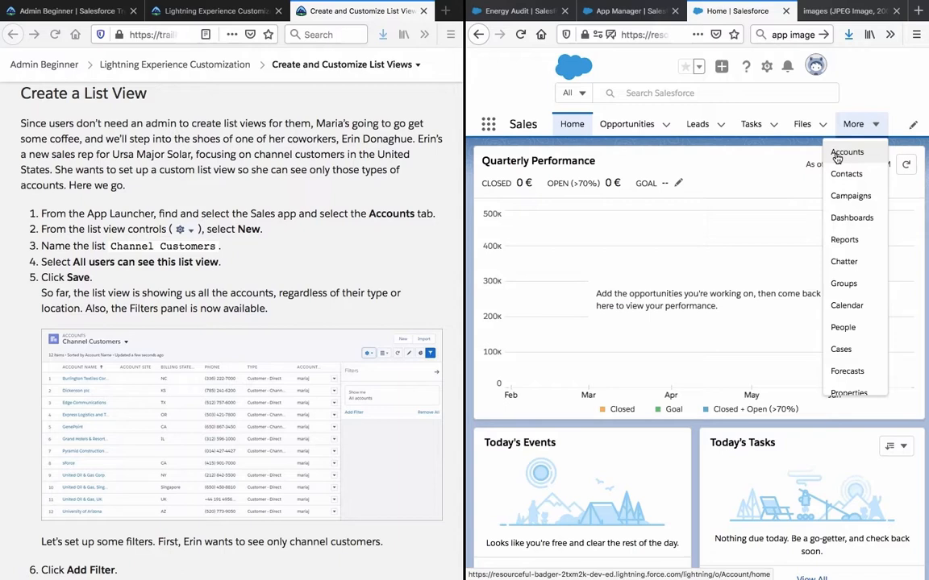
click(838, 154)
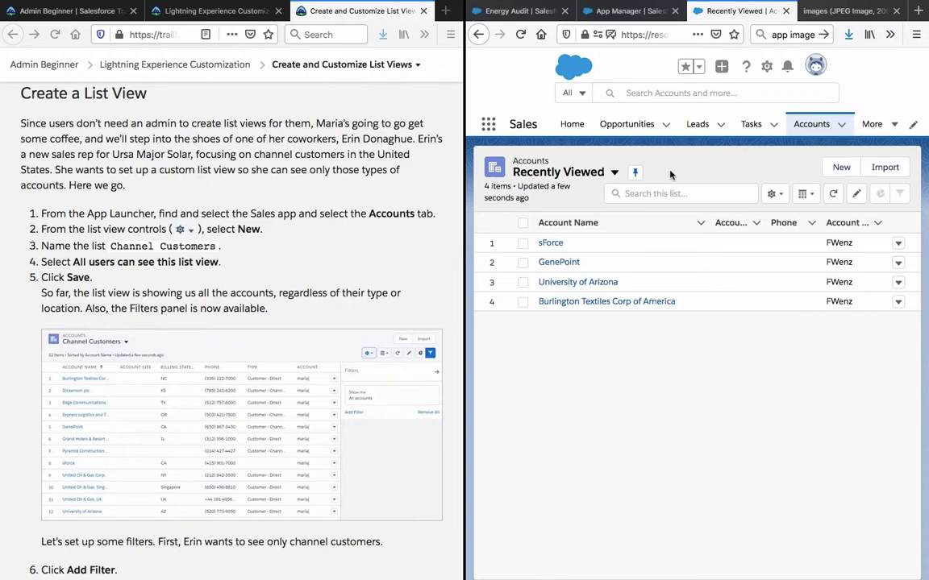
Copy the list name Channel Customers from the instructions and discard the blank new account form
click(841, 166)
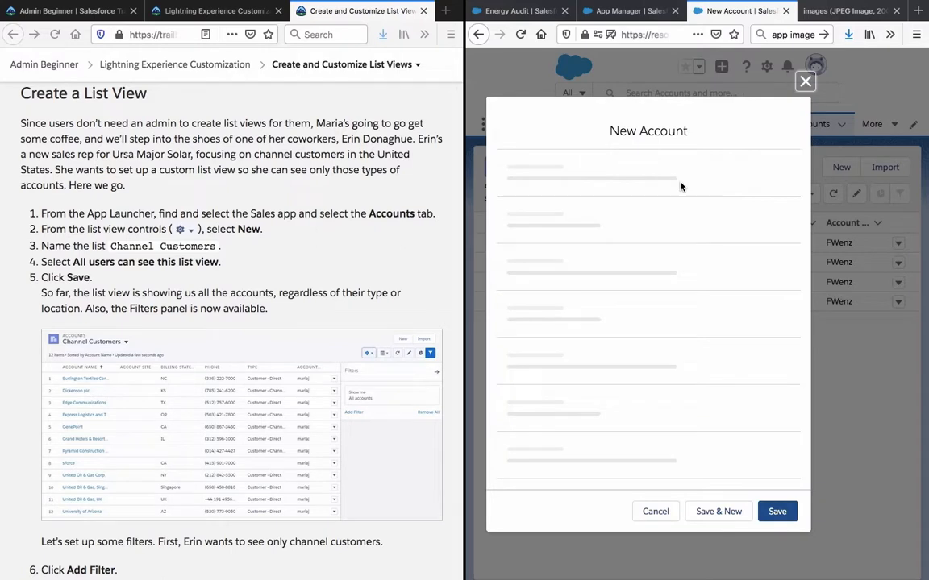
drag(110, 246, 221, 248)
key(ctrl+c)
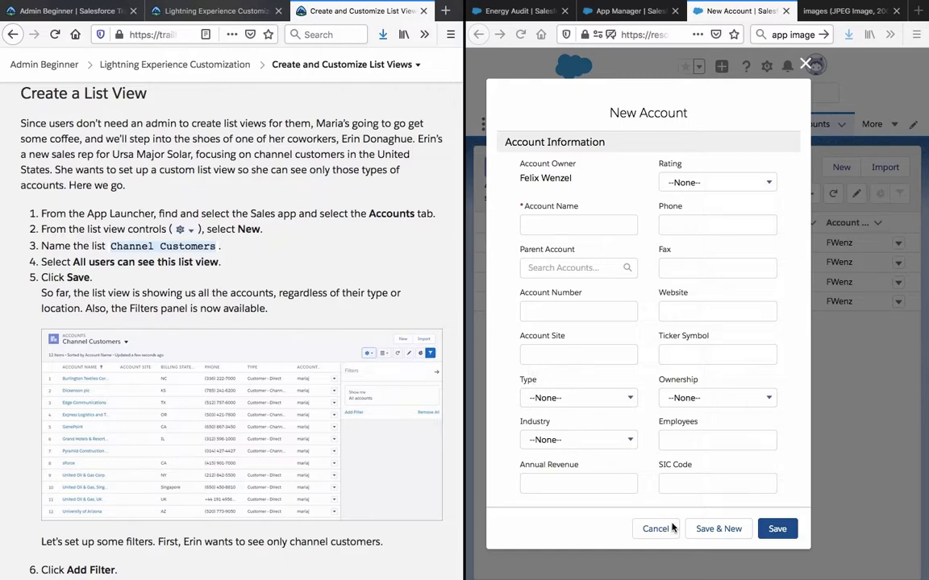
click(646, 531)
click(646, 532)
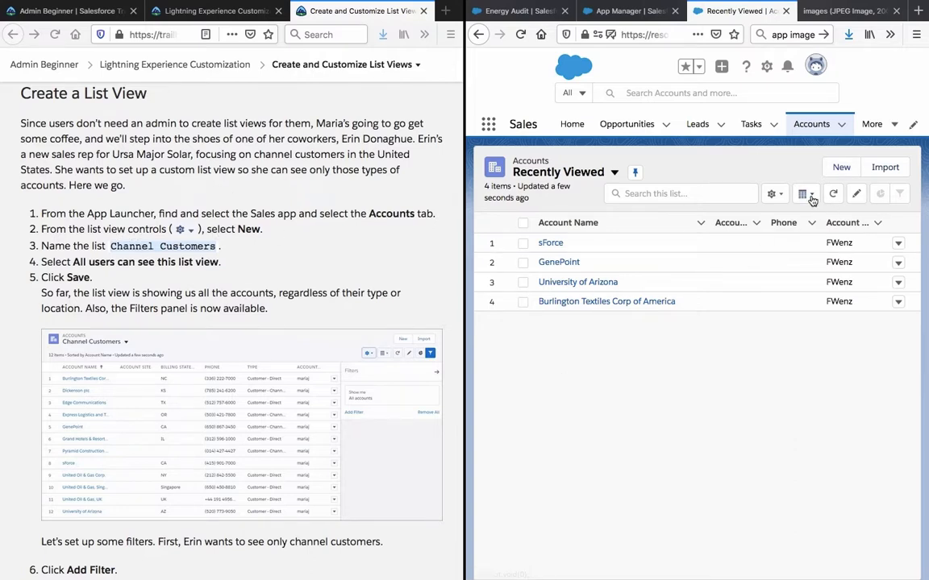
Create and save an account list view named Channel Customers that all users can see
click(773, 195)
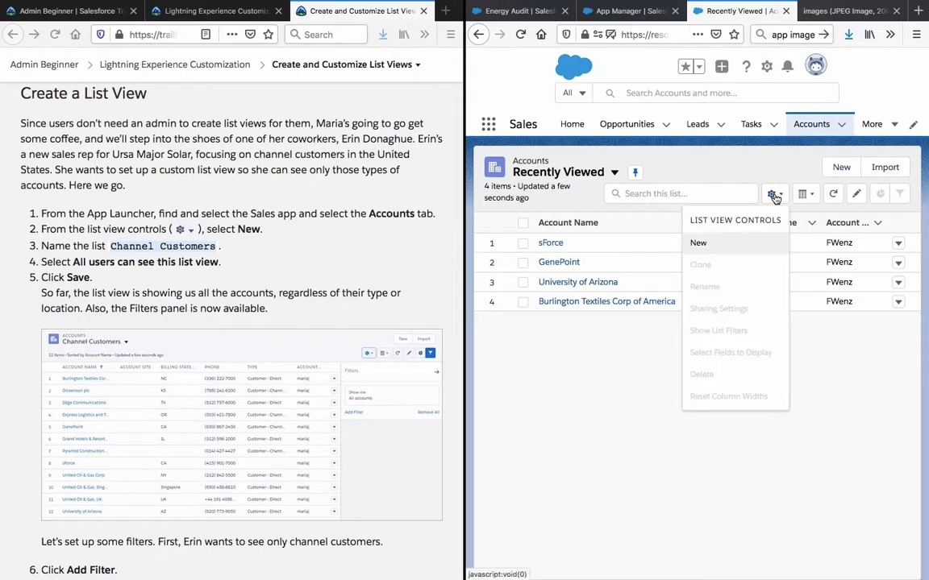
click(703, 245)
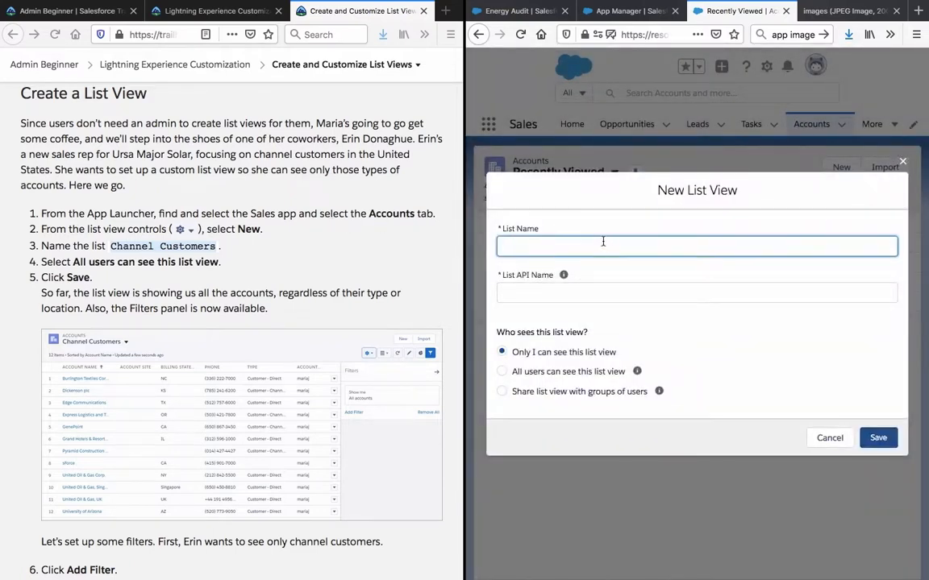
key(ctrl+v)
click(306, 283)
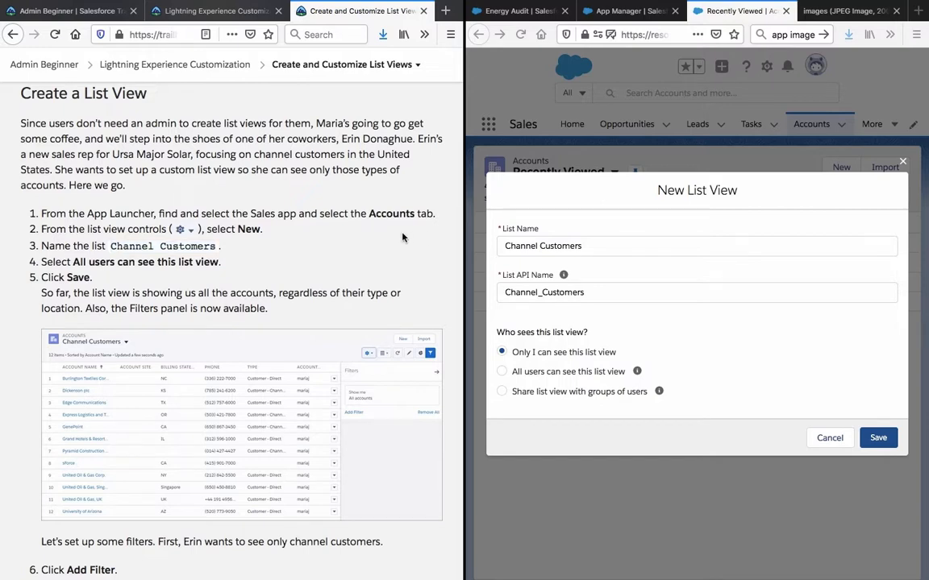
click(560, 373)
click(561, 375)
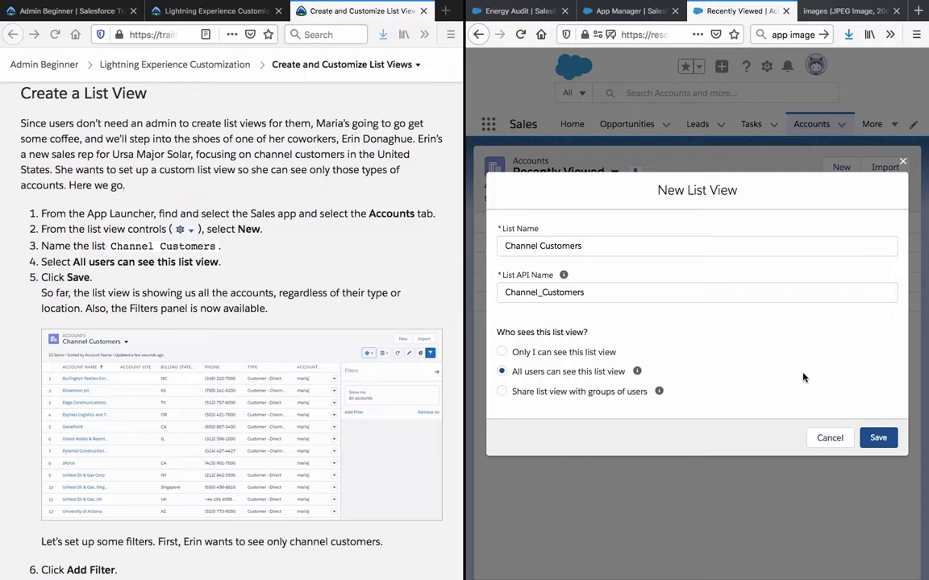
click(878, 439)
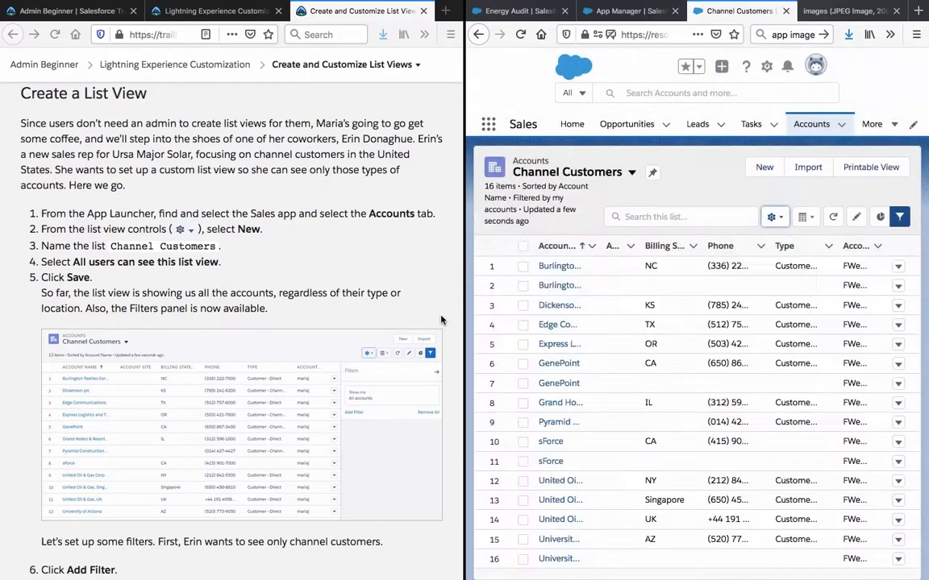
Enlarge the Salesforce window by shifting its divider with the Trailhead instructions window
triple_click(228, 299)
click(229, 299)
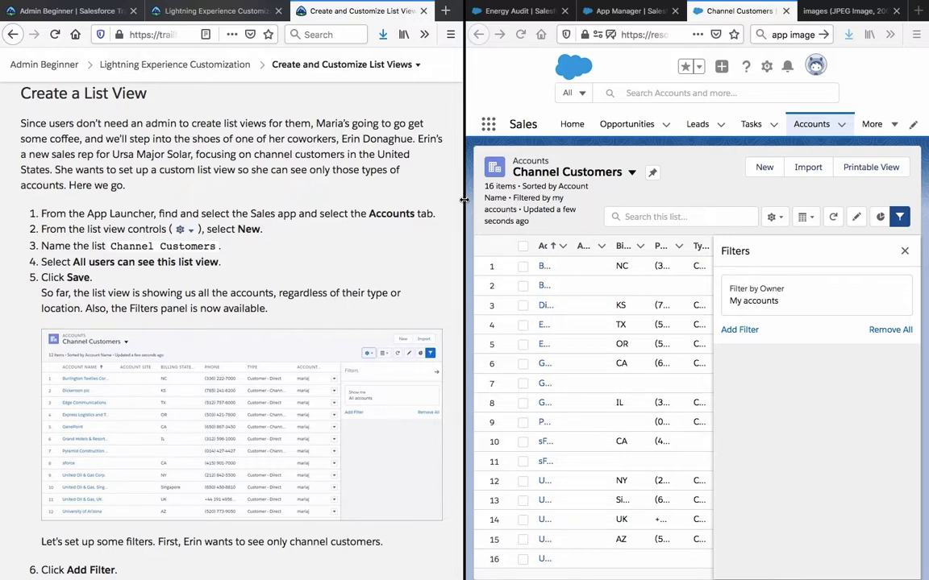
drag(464, 200, 291, 216)
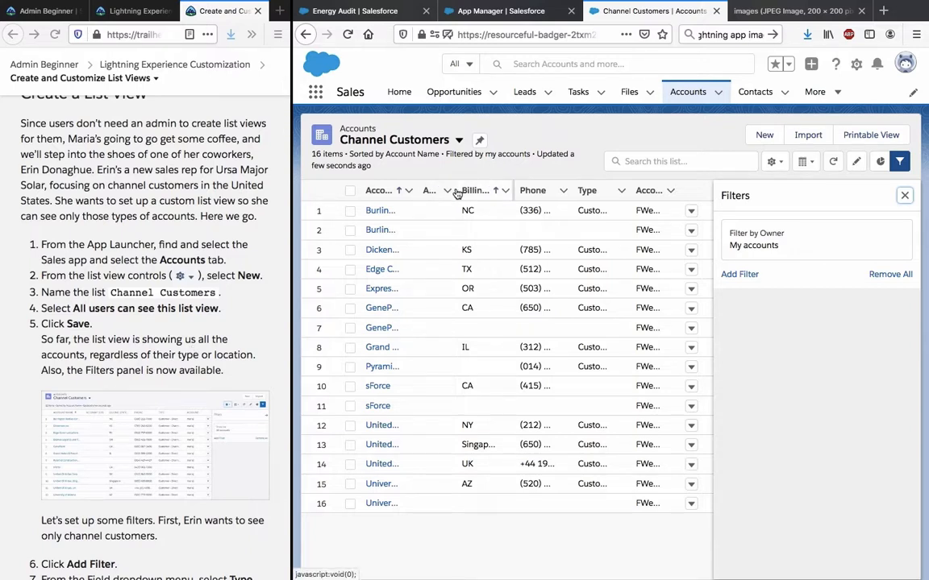
Widen the Account Site and Billing State/Province columns in the Channel Customers list view
drag(454, 190, 475, 187)
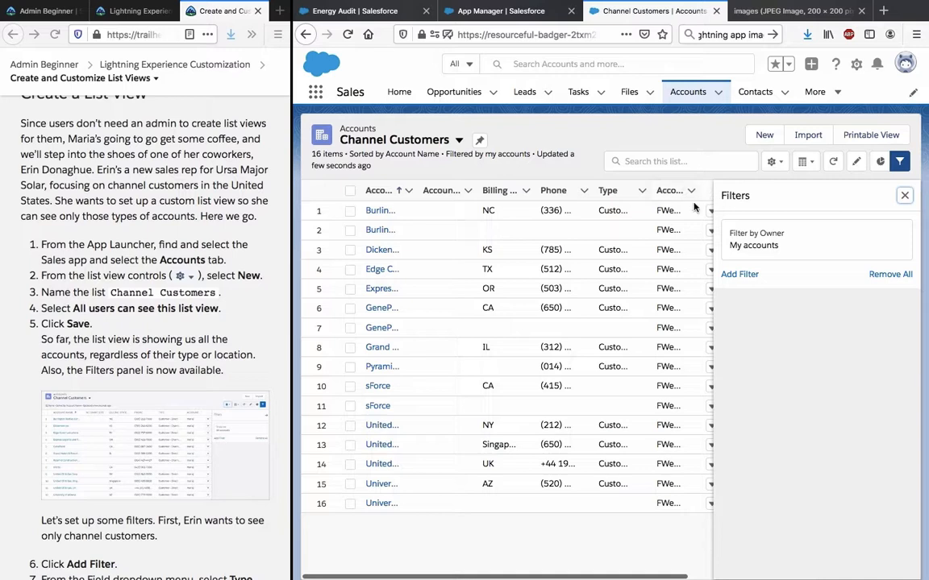
scroll(671, 282, right, 2)
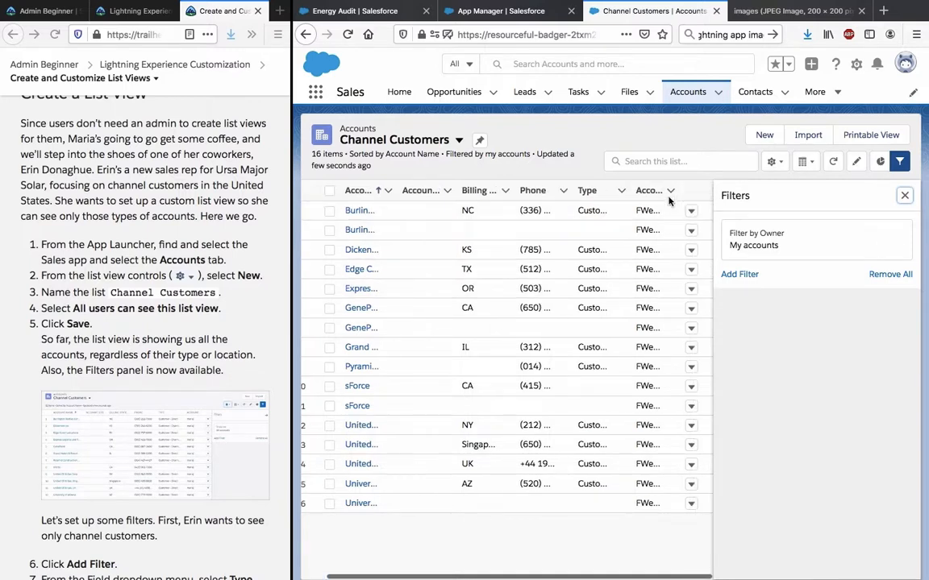
scroll(652, 227, left, 2)
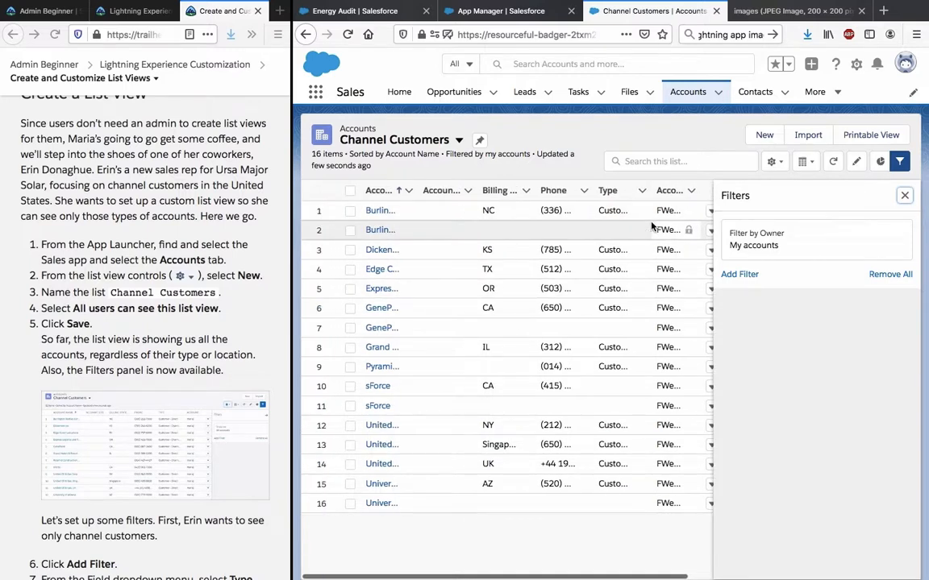
click(125, 334)
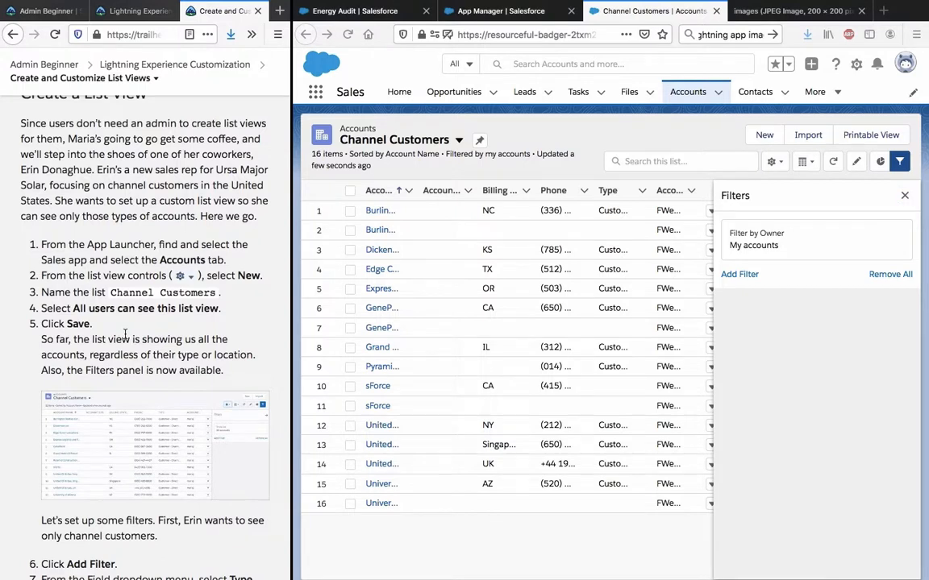
click(533, 190)
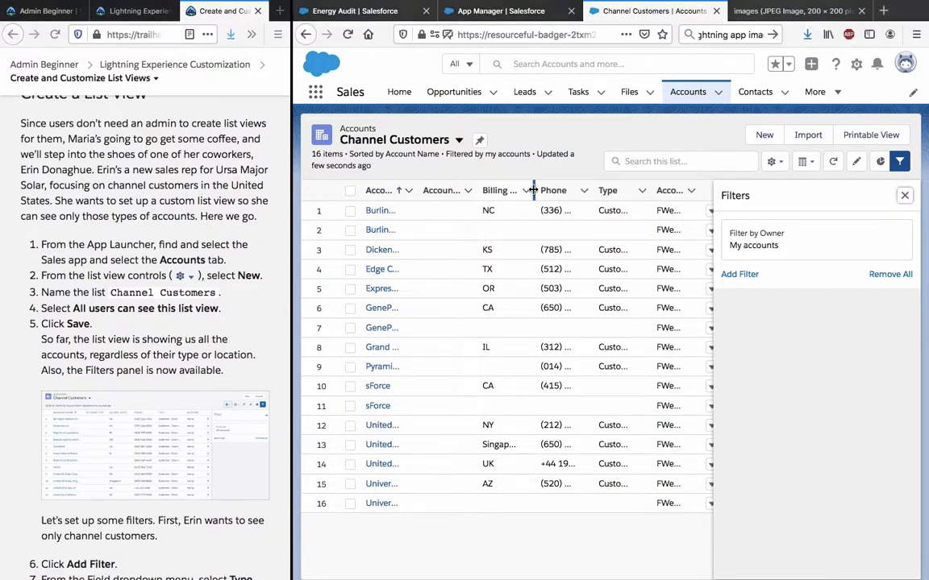
drag(533, 190, 578, 187)
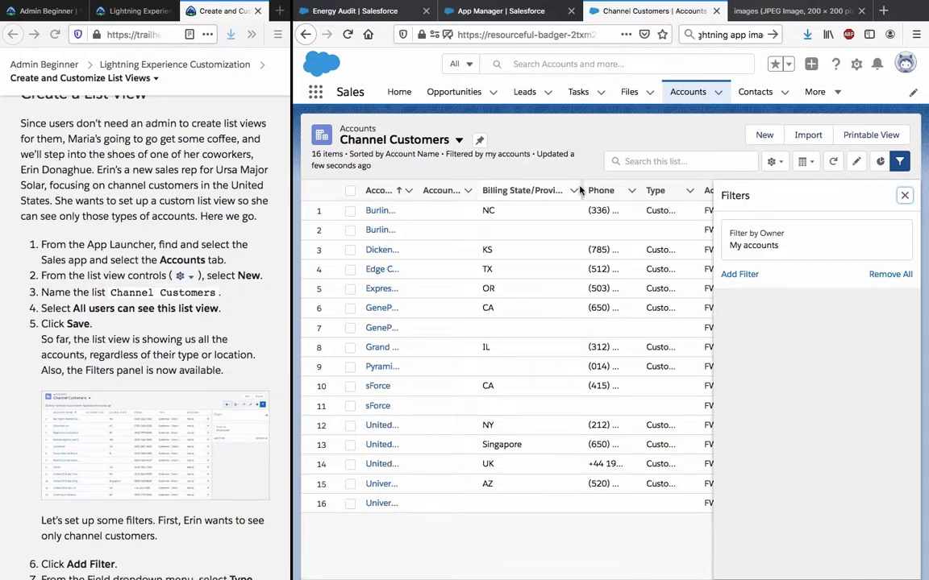
drag(581, 187, 606, 187)
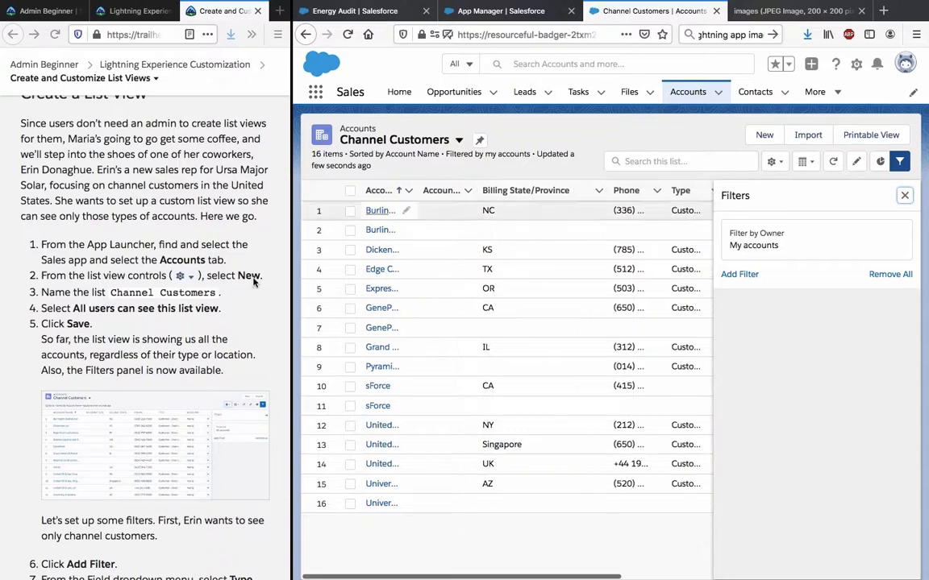
Add a new filter to the Channel Customers list view, following the filter instructions in the Trailhead unit
scroll(75, 364, down, 3)
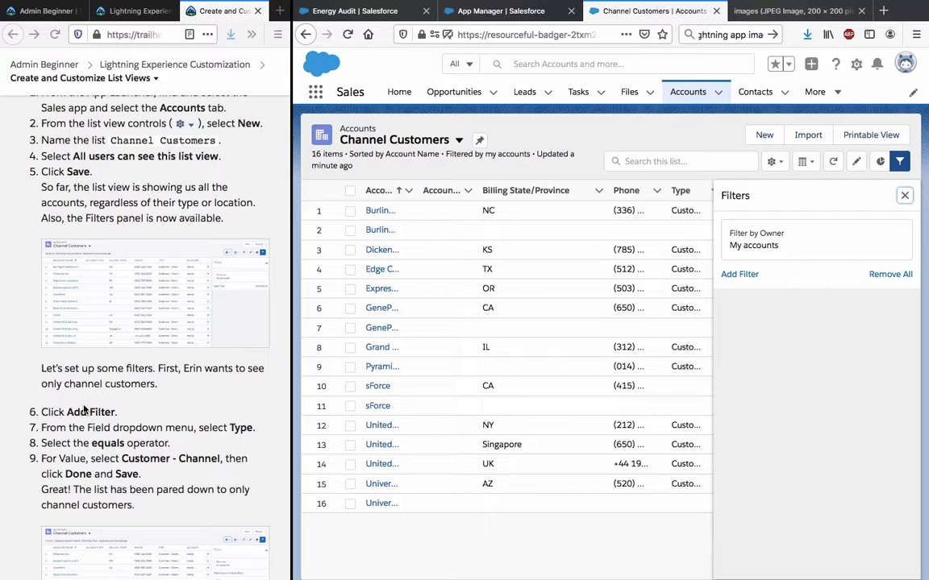
triple_click(75, 367)
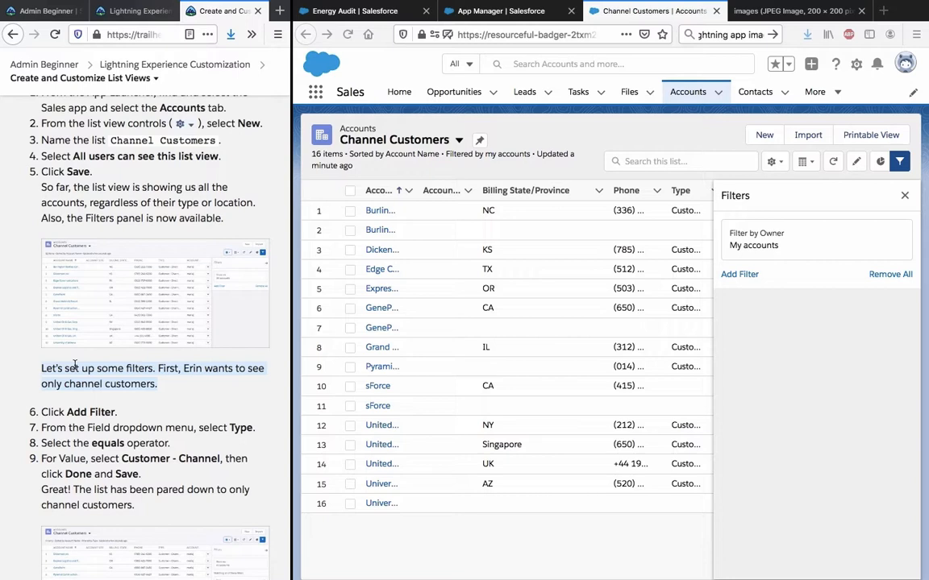
click(75, 366)
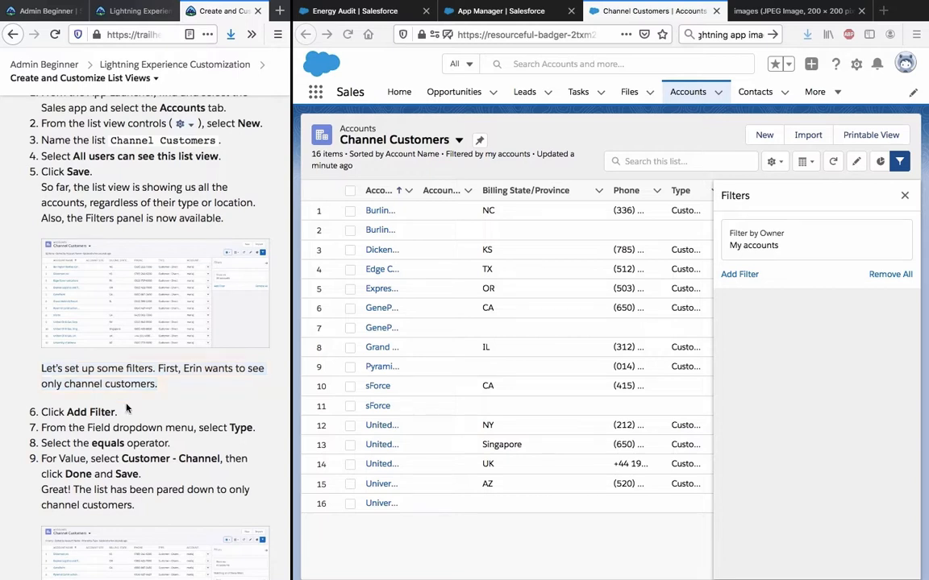
triple_click(92, 412)
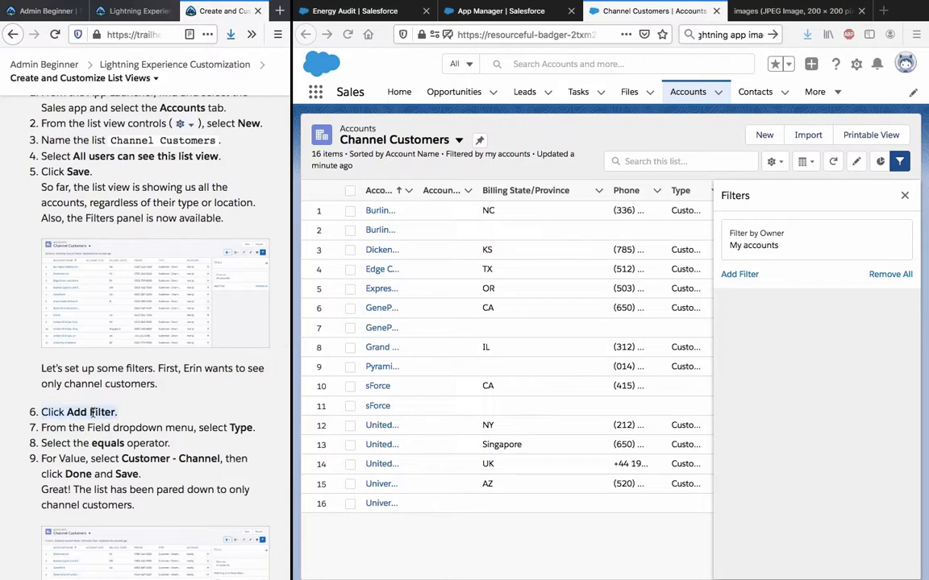
click(740, 275)
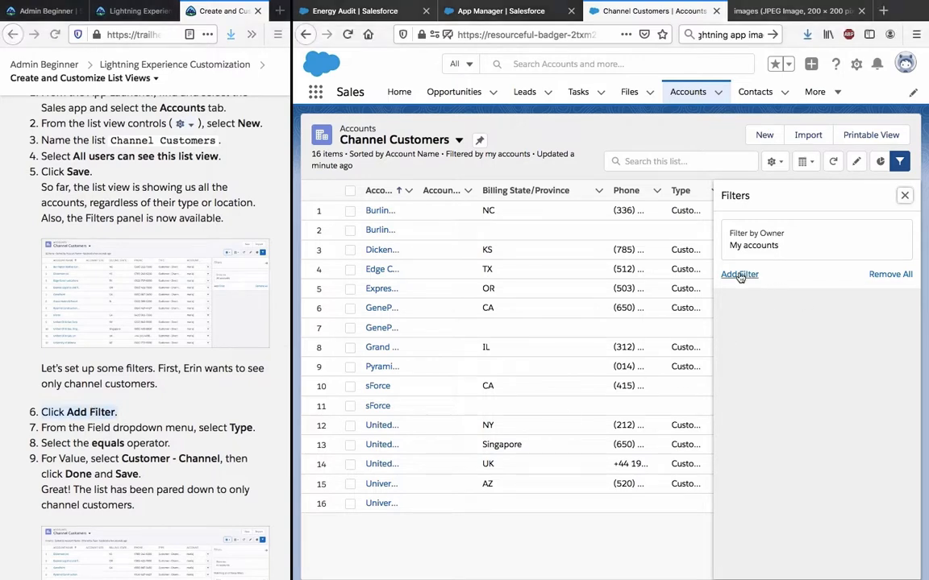
click(740, 274)
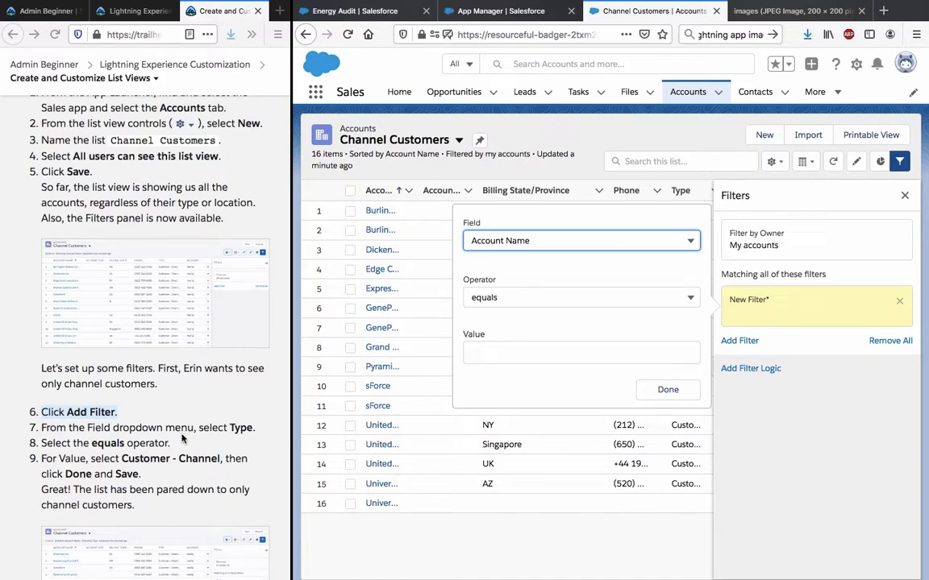
click(535, 297)
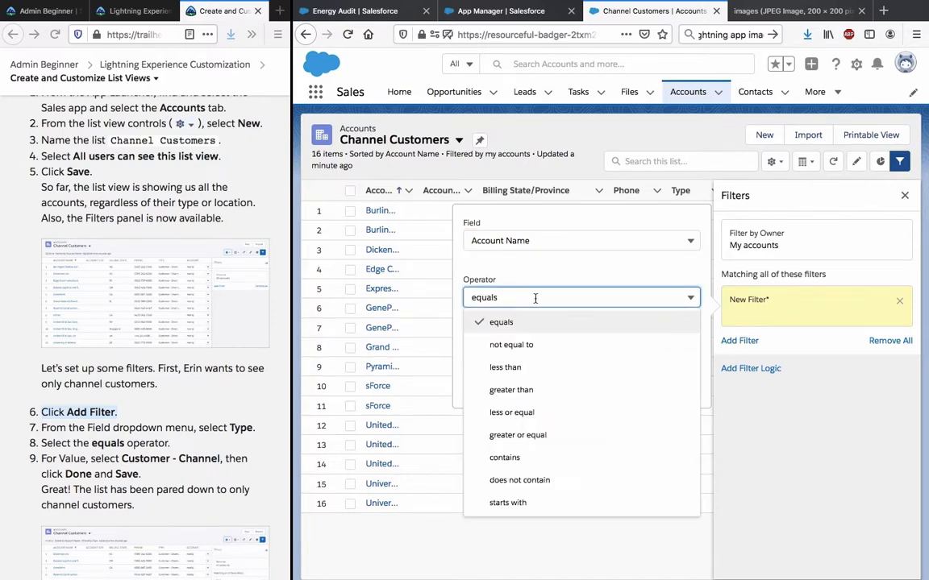
click(538, 241)
click(538, 241)
click(539, 240)
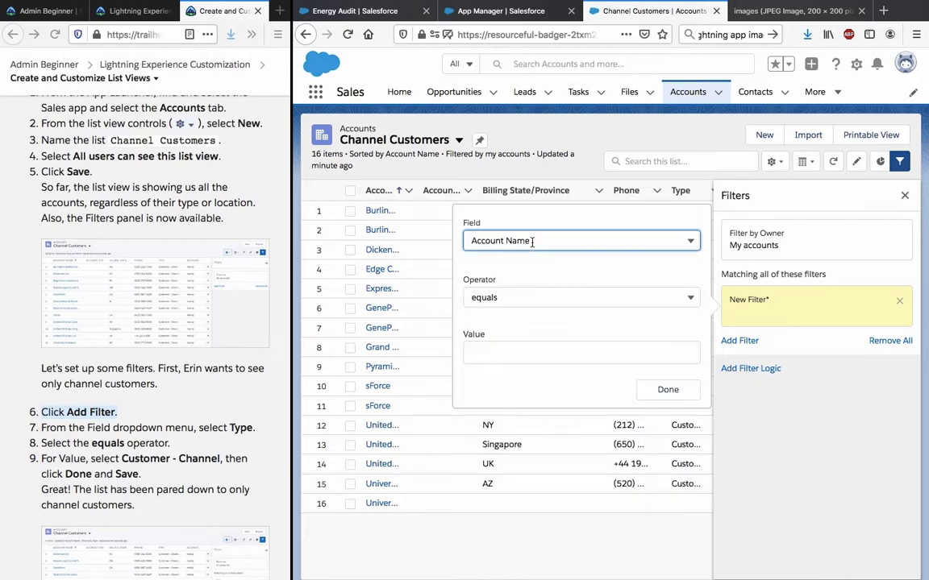
scroll(225, 343, down, 1)
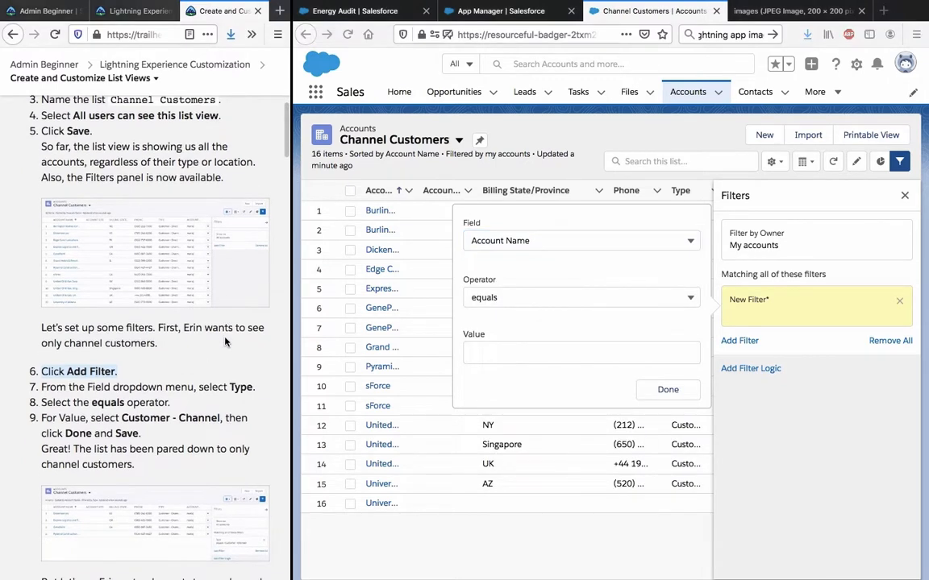
click(519, 353)
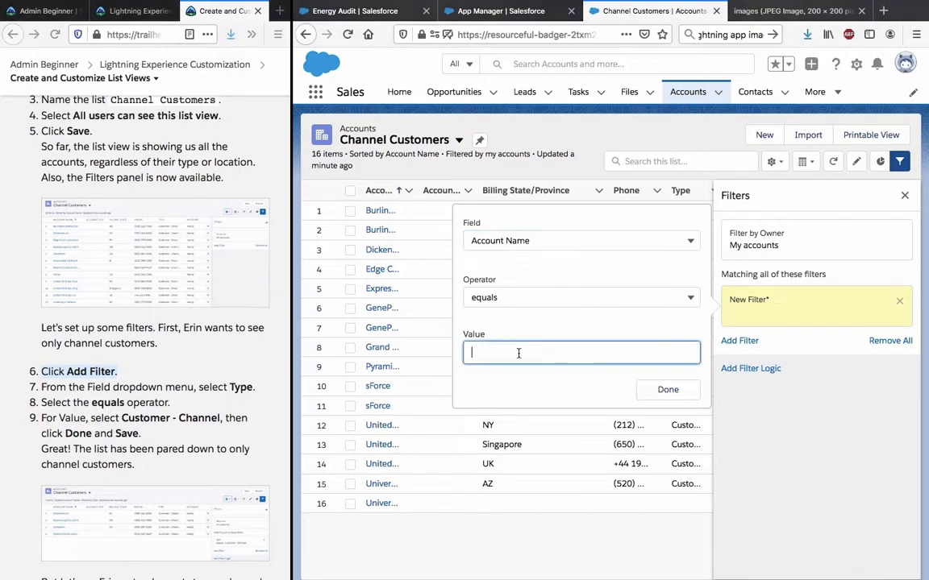
text(Customer Channel Filter)
click(112, 380)
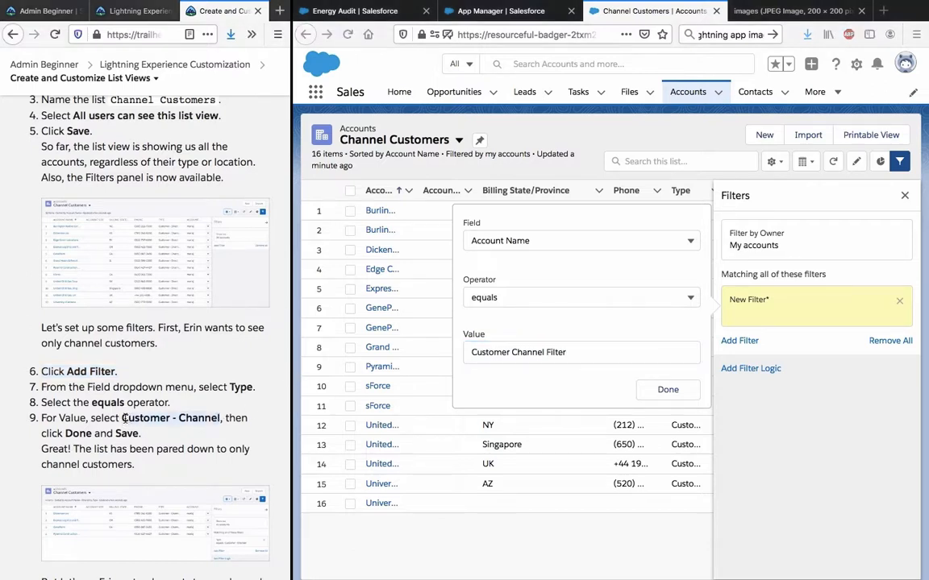
click(535, 348)
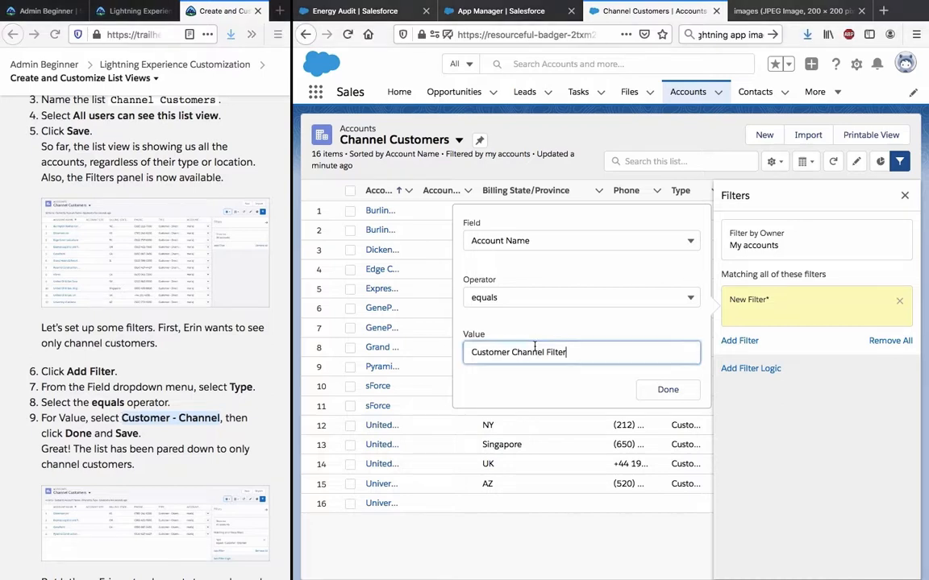
text(Customer - Channel)
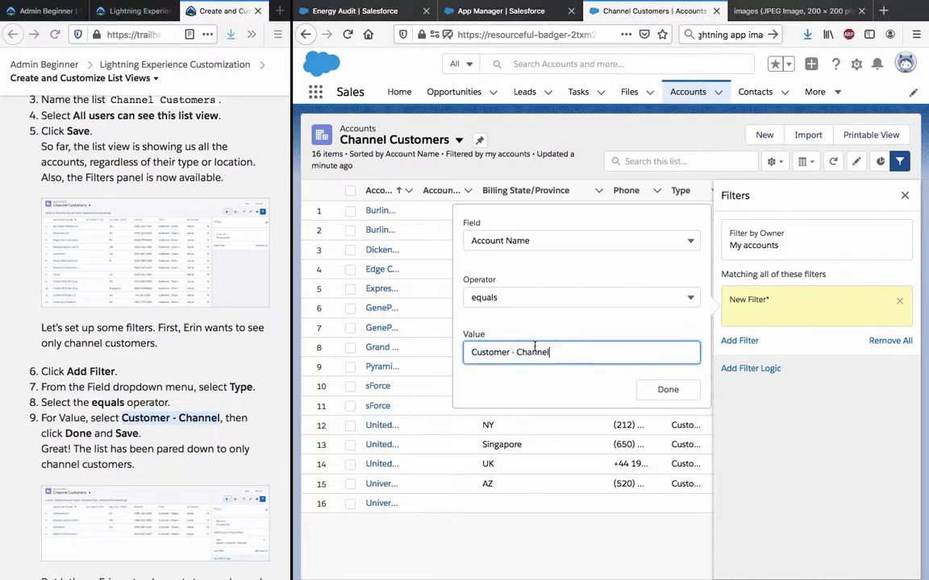
click(156, 416)
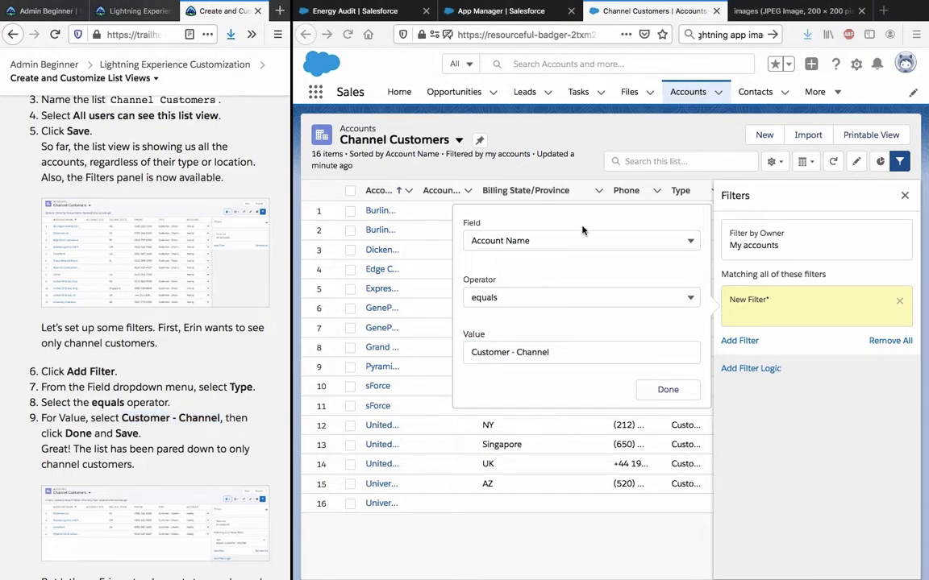
Set the new filter's field to Type
click(571, 244)
click(571, 242)
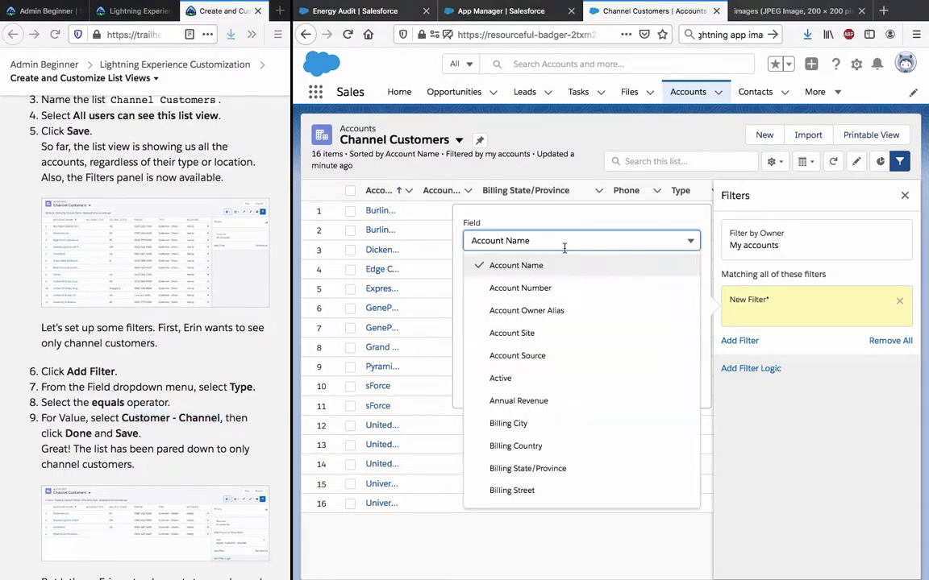
scroll(605, 335, down, 1)
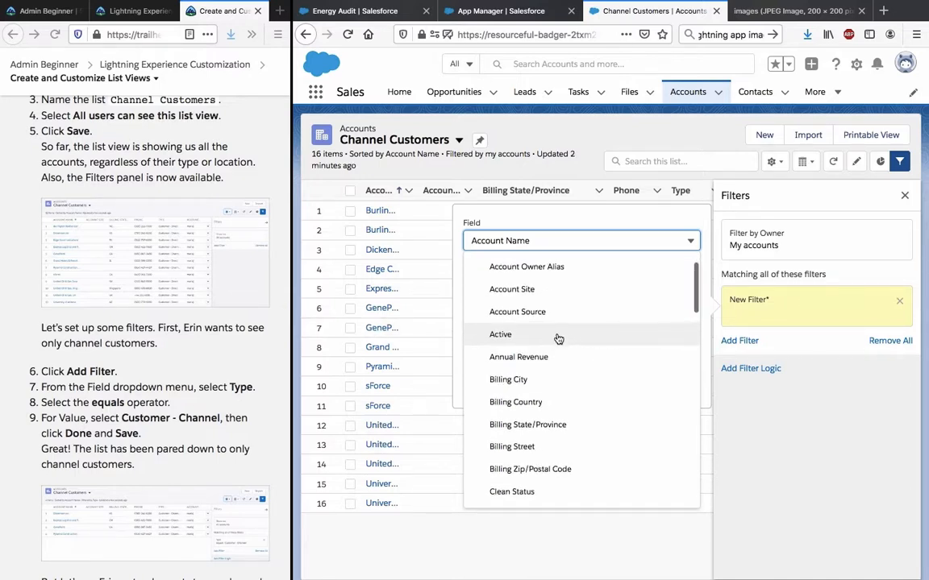
scroll(556, 337, down, 3)
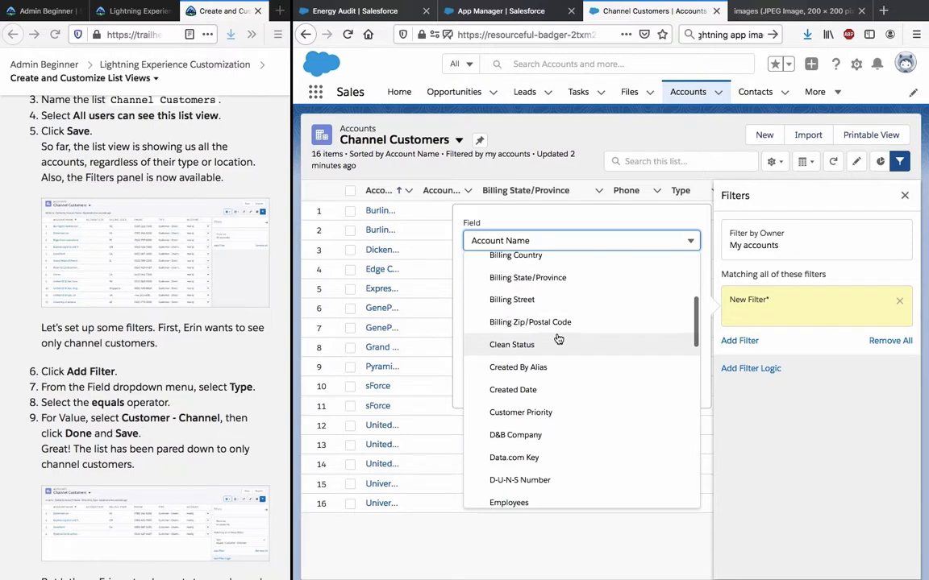
scroll(557, 339, up, 5)
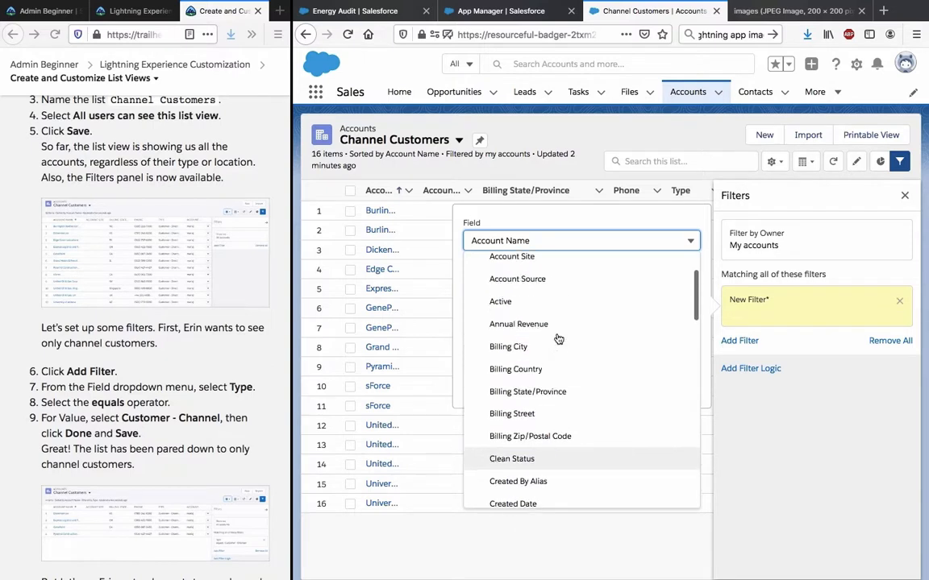
click(485, 223)
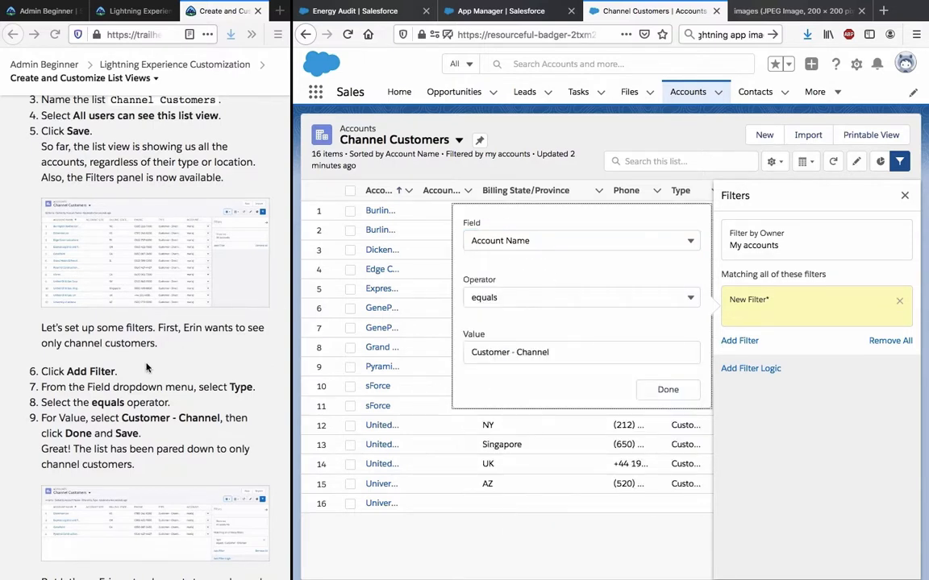
click(617, 240)
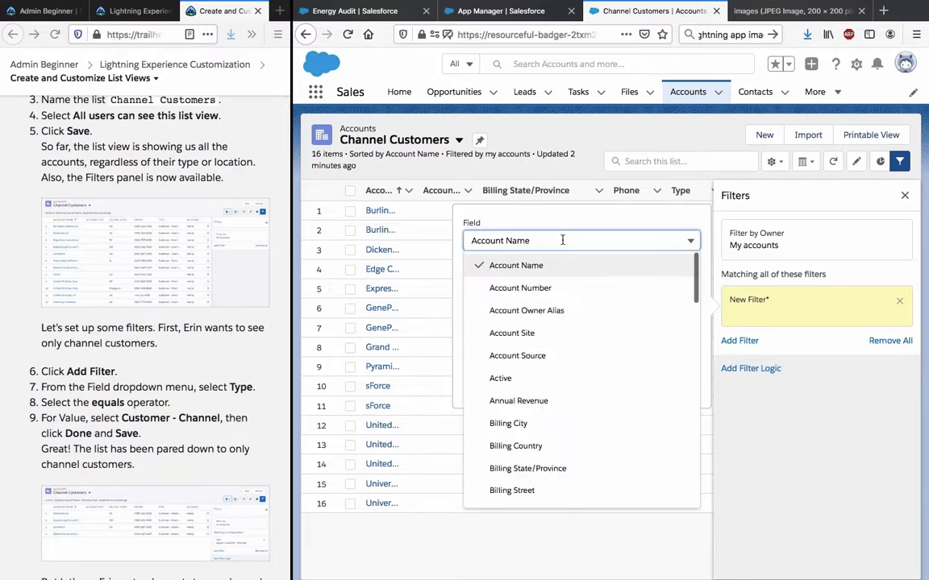
scroll(559, 350, down, 15)
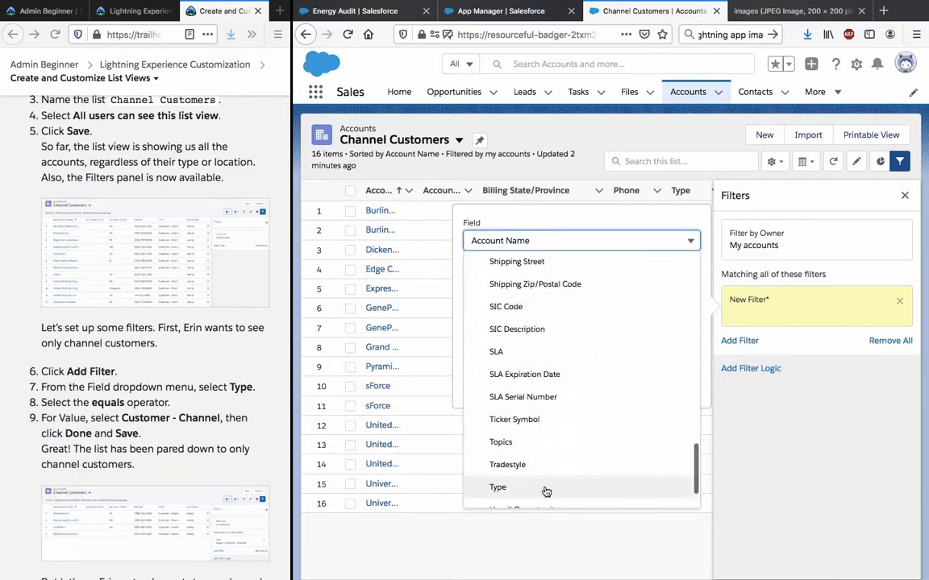
click(545, 490)
click(176, 411)
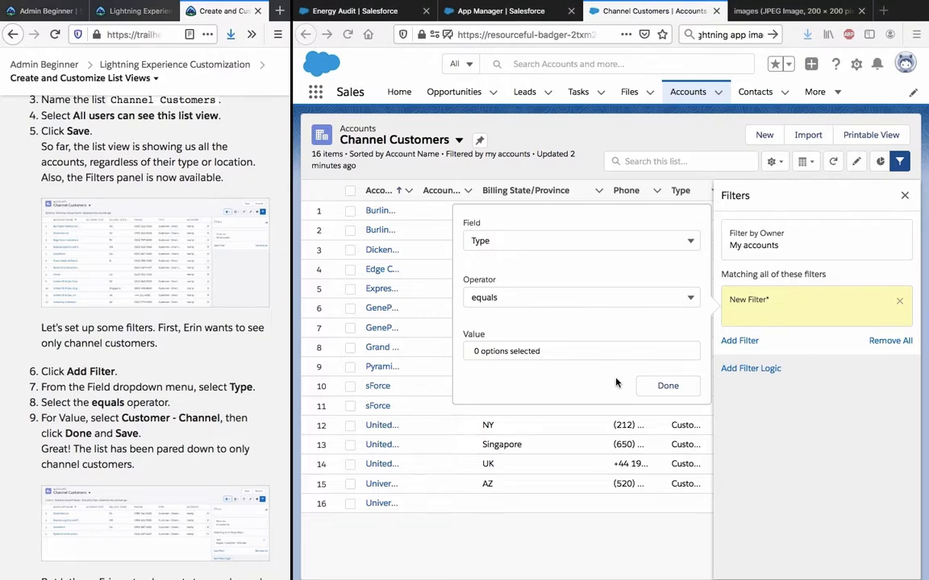
Set the Type filter's value to only Customer - Channel with the equals operator and save the list view
click(516, 351)
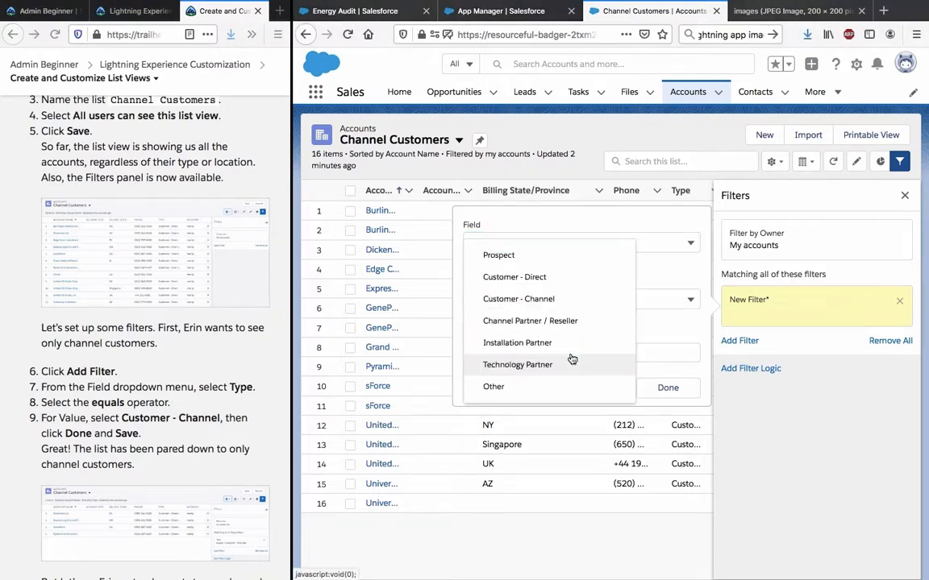
click(568, 300)
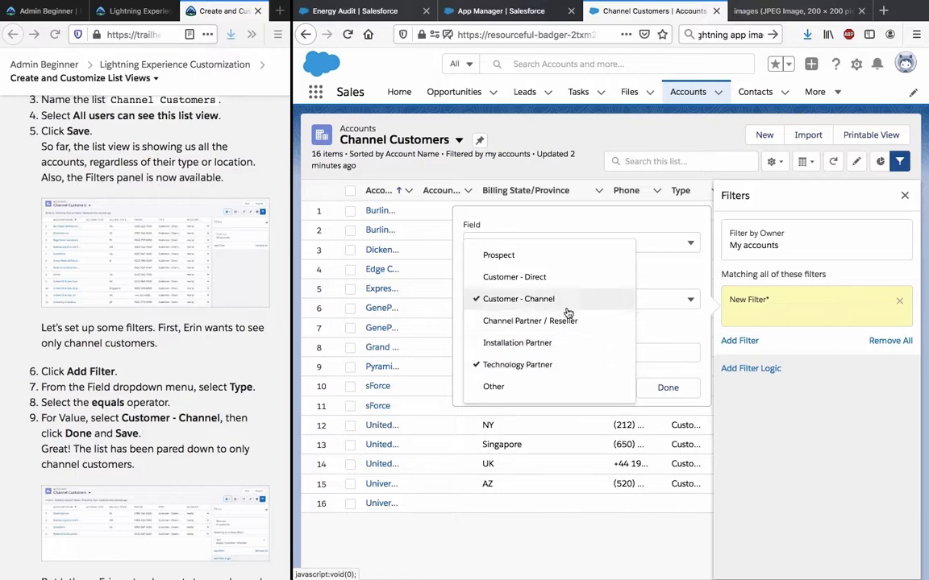
click(515, 367)
click(666, 325)
click(624, 357)
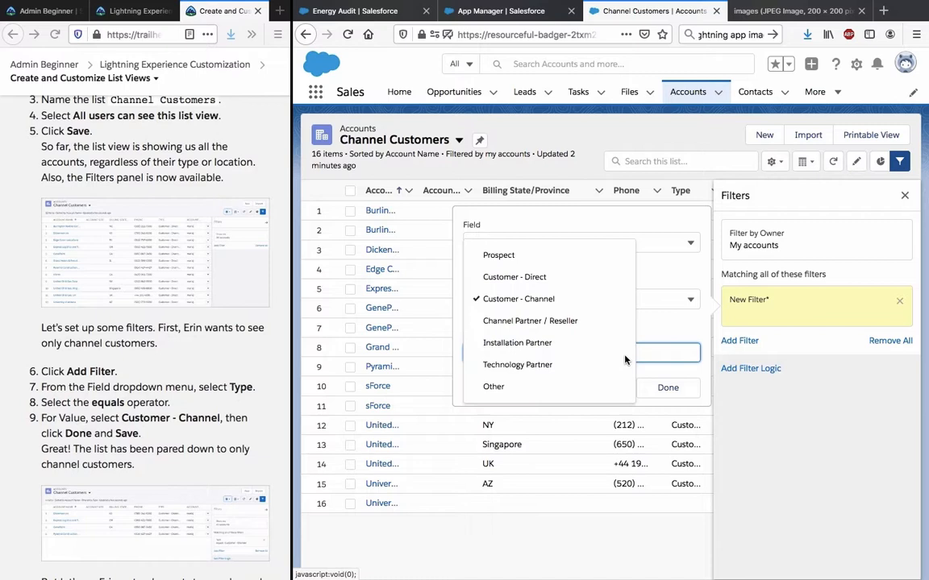
click(660, 339)
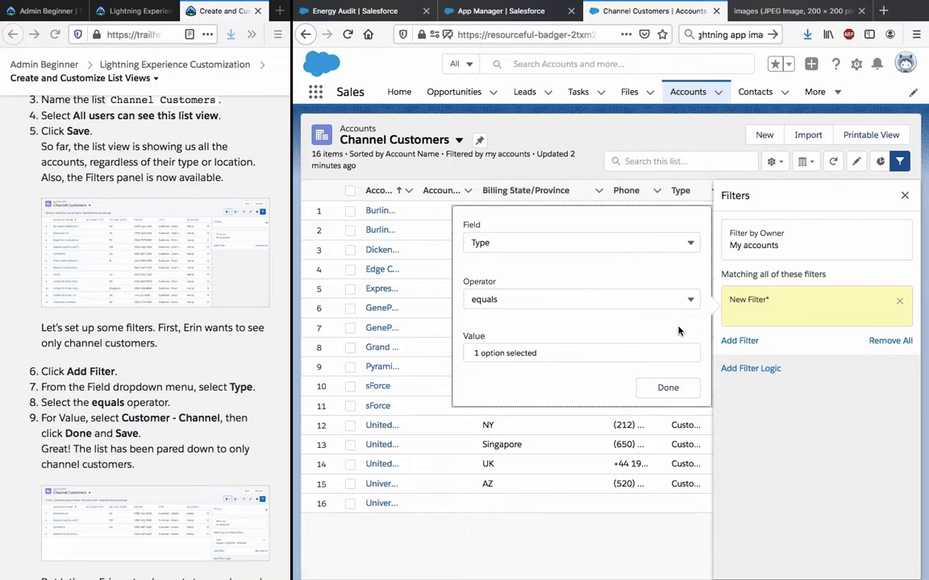
click(667, 387)
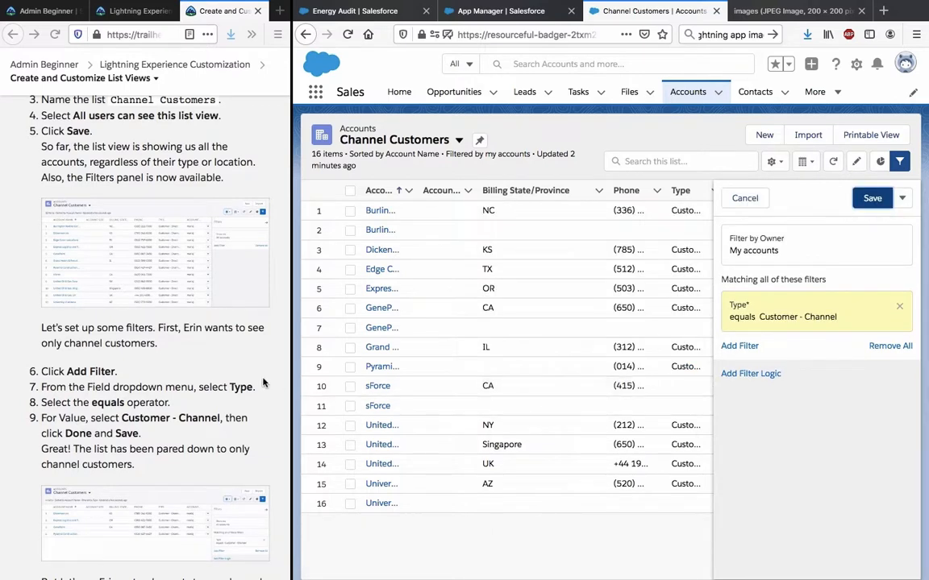
click(874, 199)
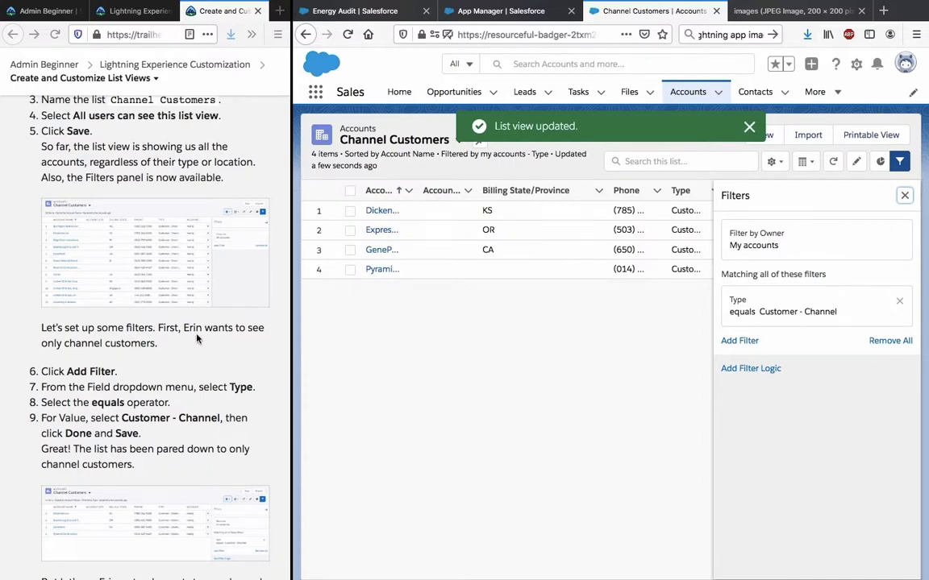
Widen the Account Name column in the Channel Customers list view
scroll(196, 338, down, 1)
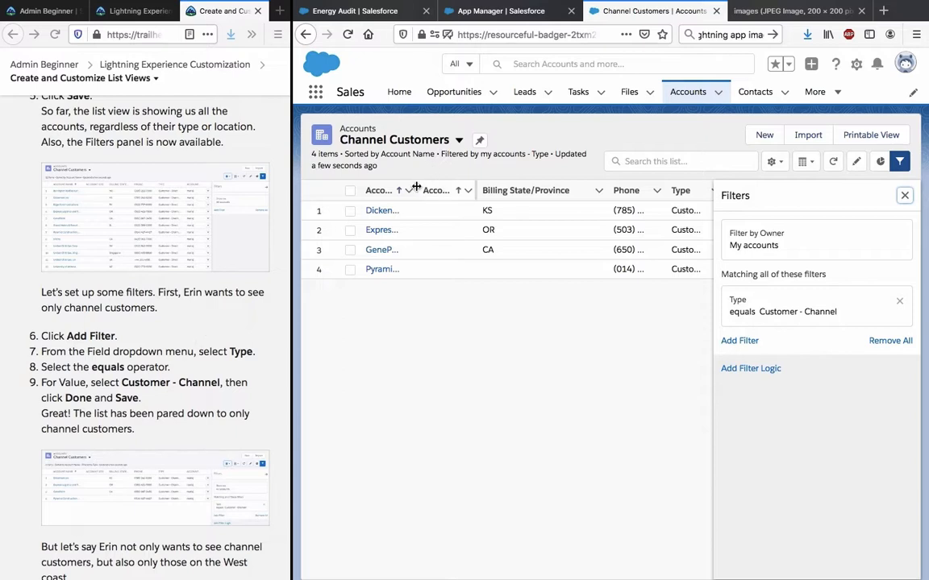
drag(417, 188, 459, 188)
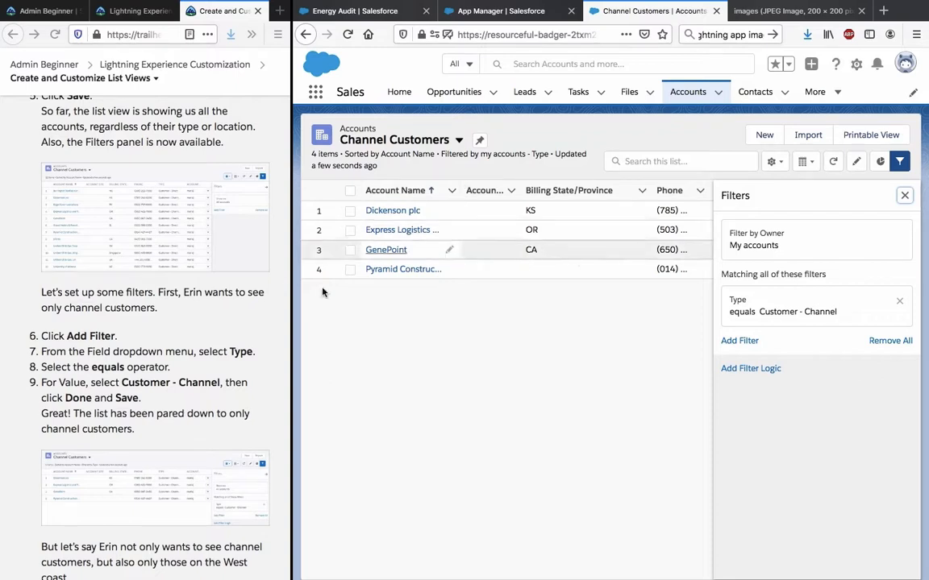
Following the next Trailhead instruction, add another filter to the Channel Customers list view with Billing State/Province as its field
scroll(152, 424, down, 2)
scroll(152, 423, down, 1)
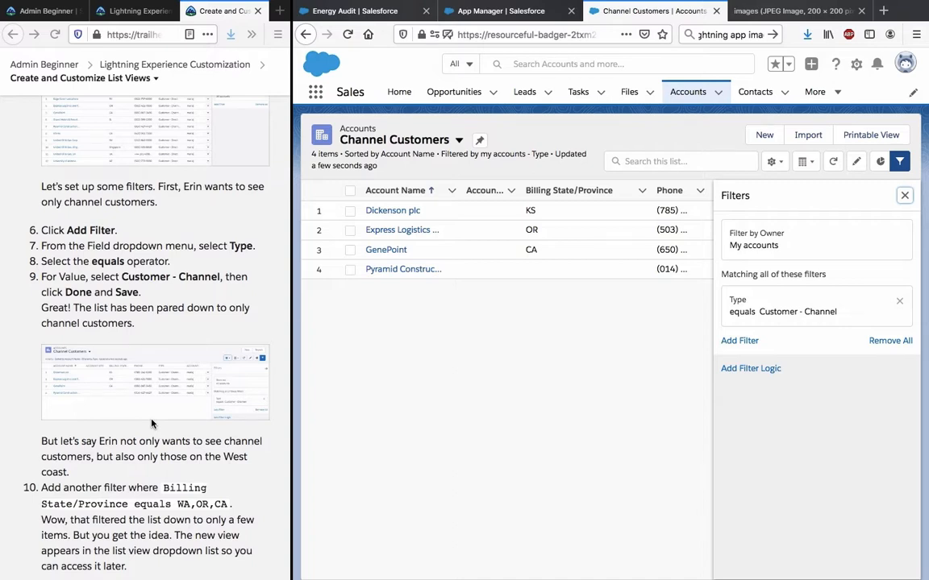
scroll(152, 423, down, 1)
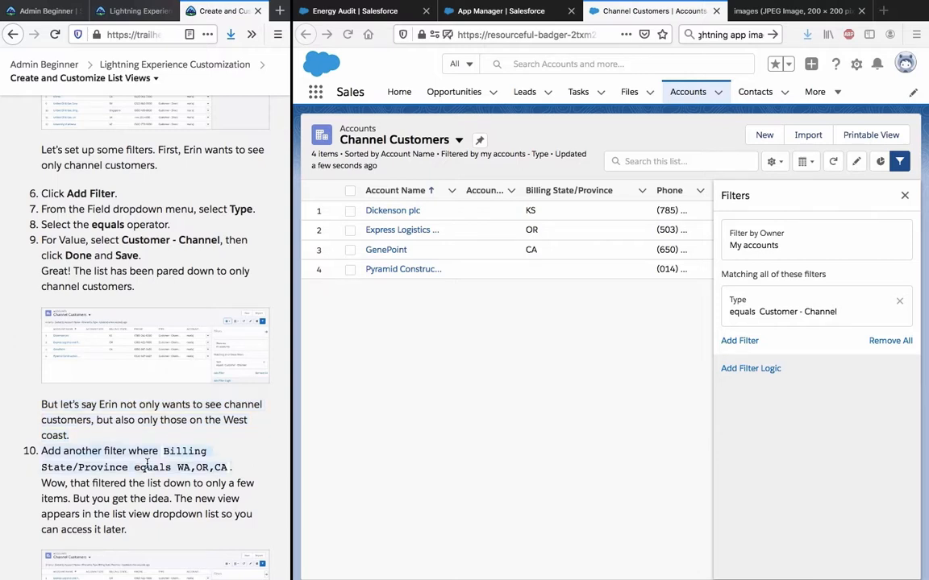
click(731, 342)
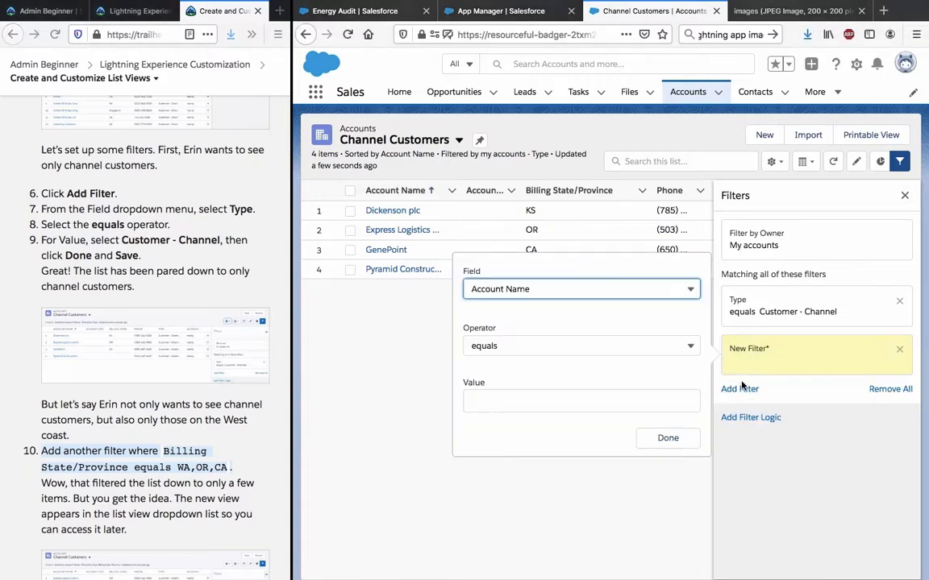
click(629, 282)
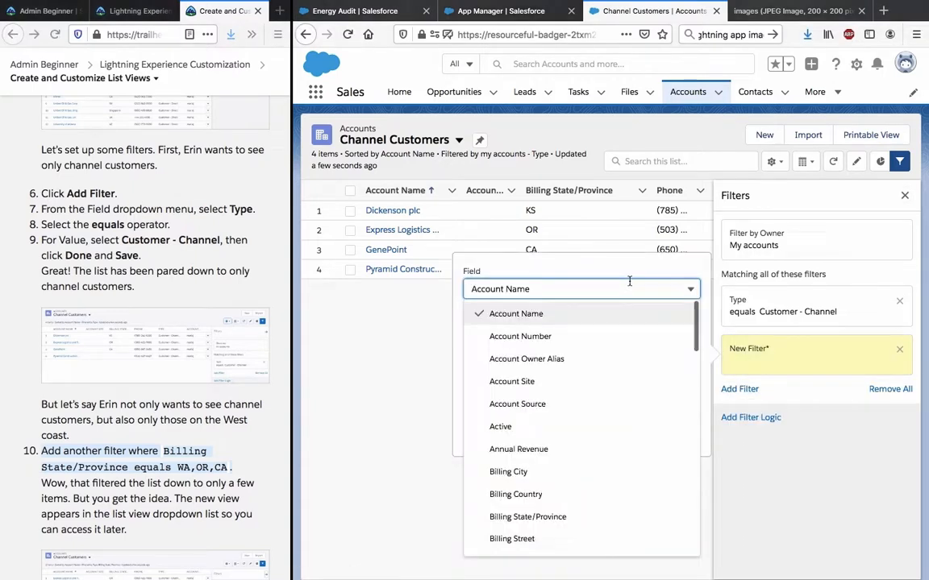
scroll(625, 387, down, 2)
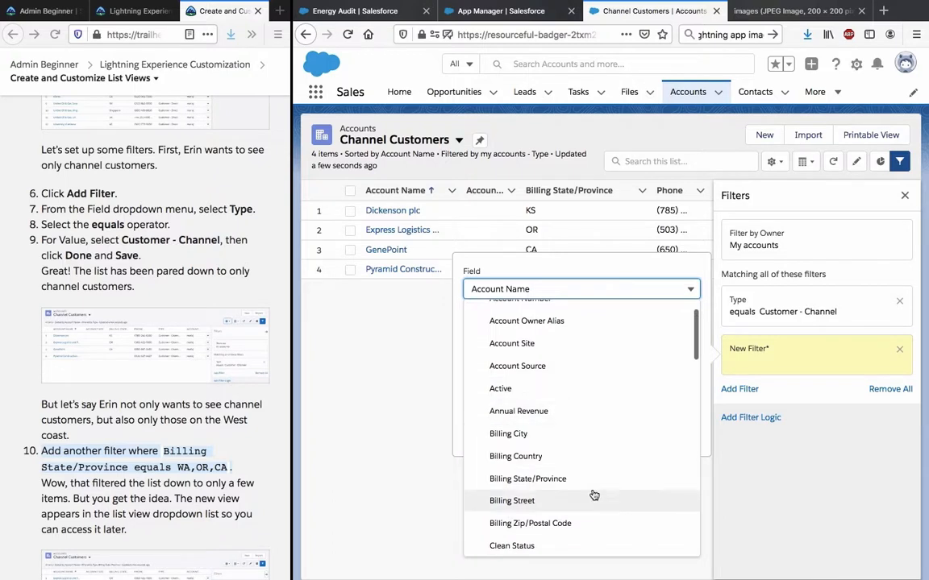
click(565, 479)
click(551, 409)
Copy WA,OR,CA from the Trailhead instructions as the Billing State/Province filter's value and save the list view
click(187, 462)
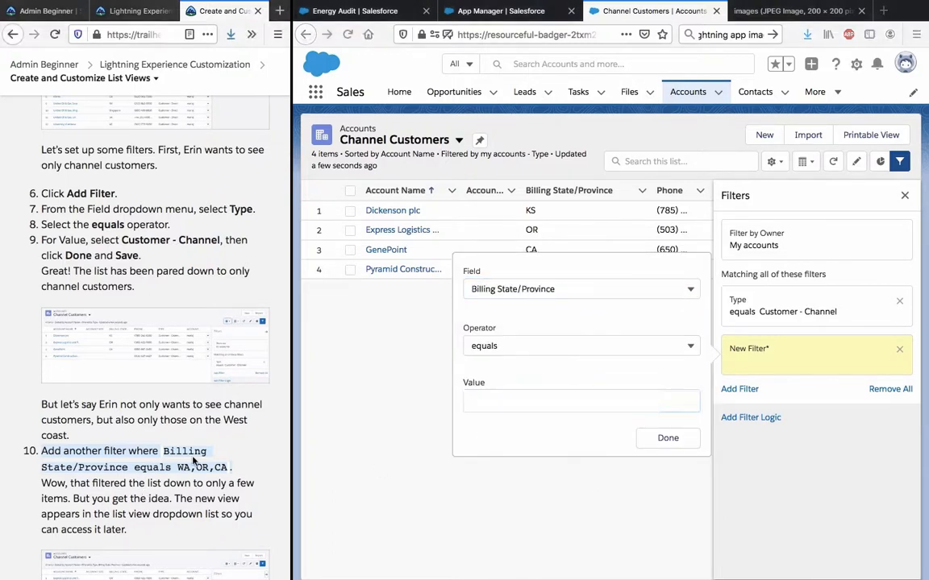
click(195, 460)
drag(177, 468, 226, 471)
key(ctrl+c)
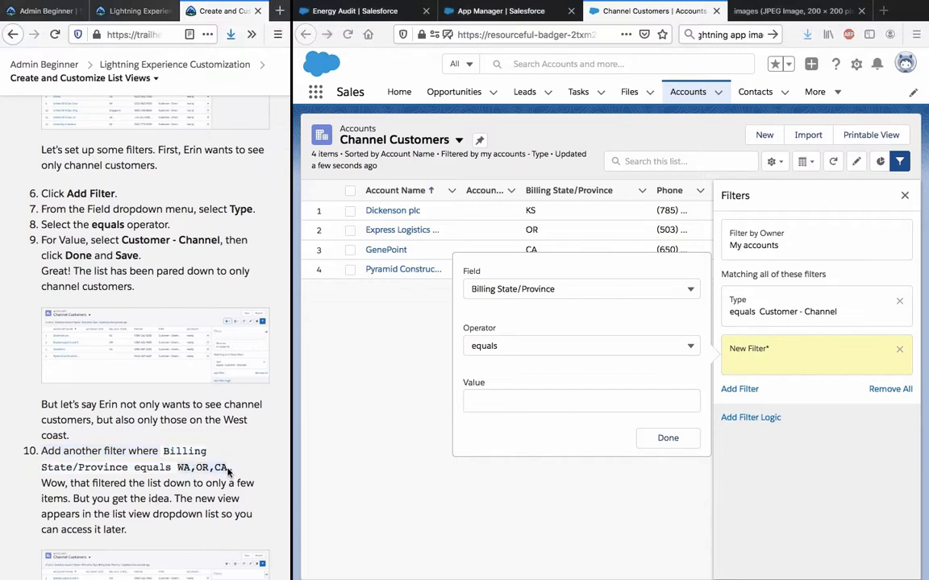
click(561, 408)
key(ctrl+v)
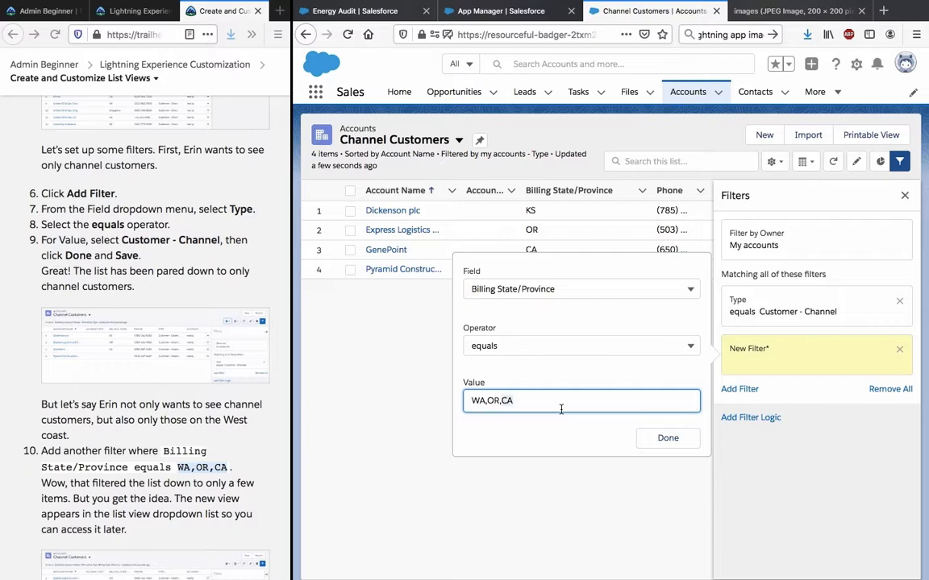
click(665, 438)
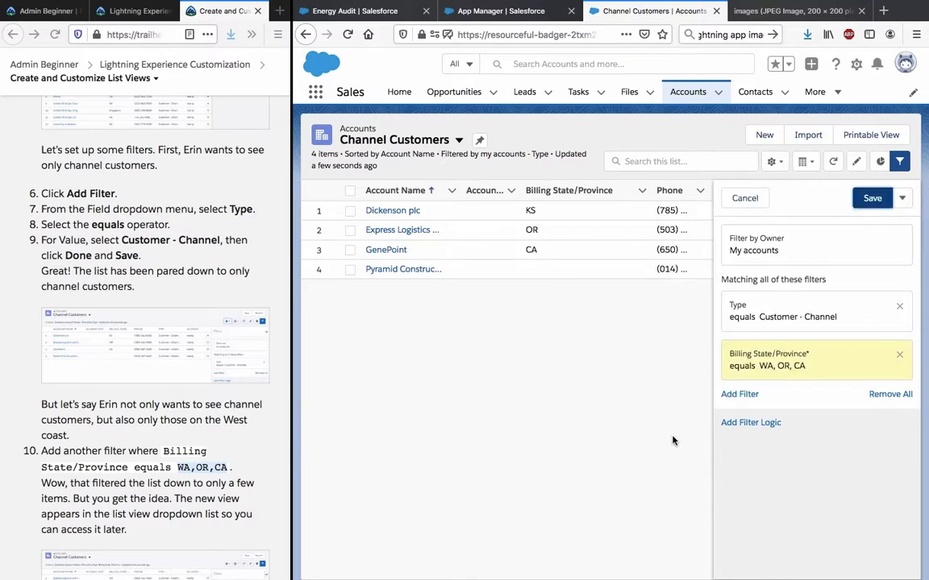
click(856, 200)
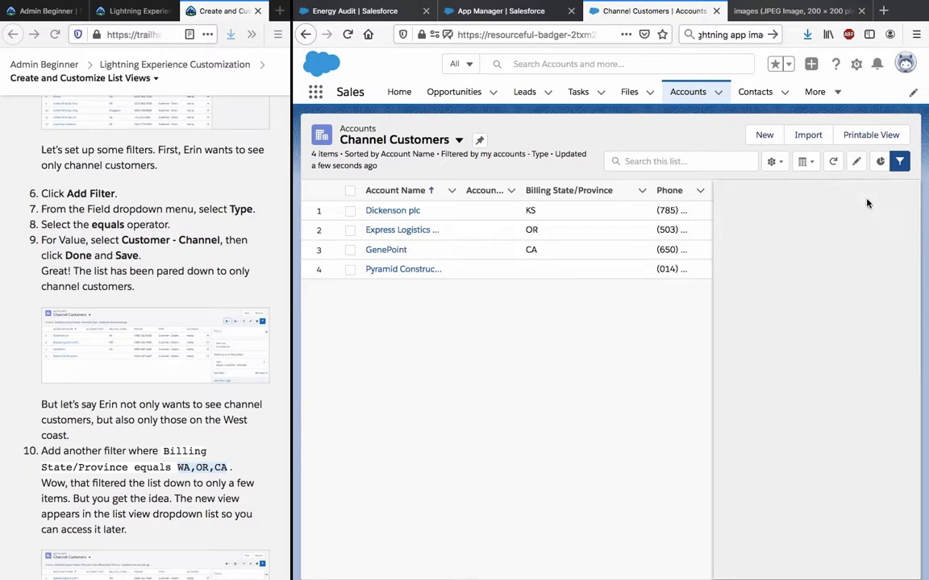
Widen the Trailhead window to compare its example with the filtered list, and read the tip and the Customize a List View instructions
scroll(212, 412, down, 5)
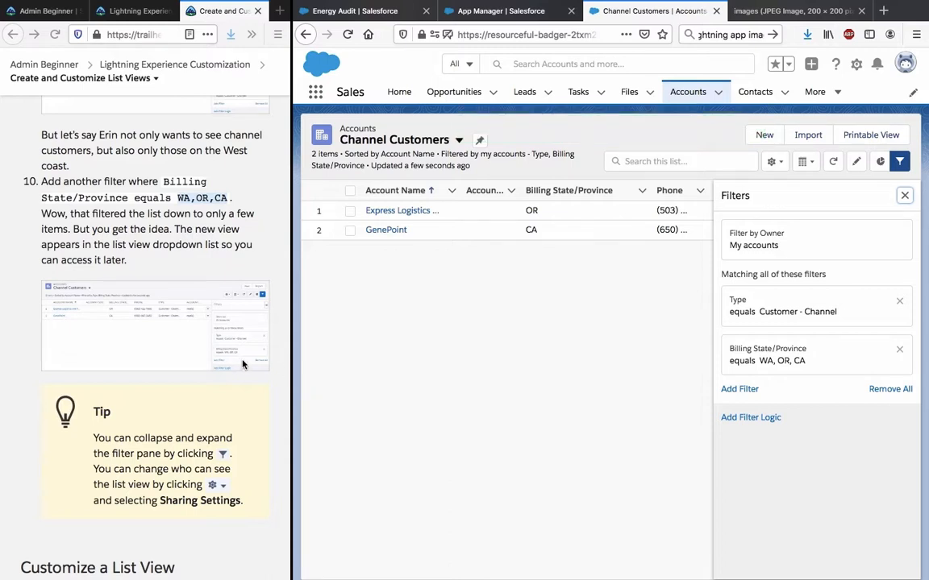
scroll(217, 322, up, 5)
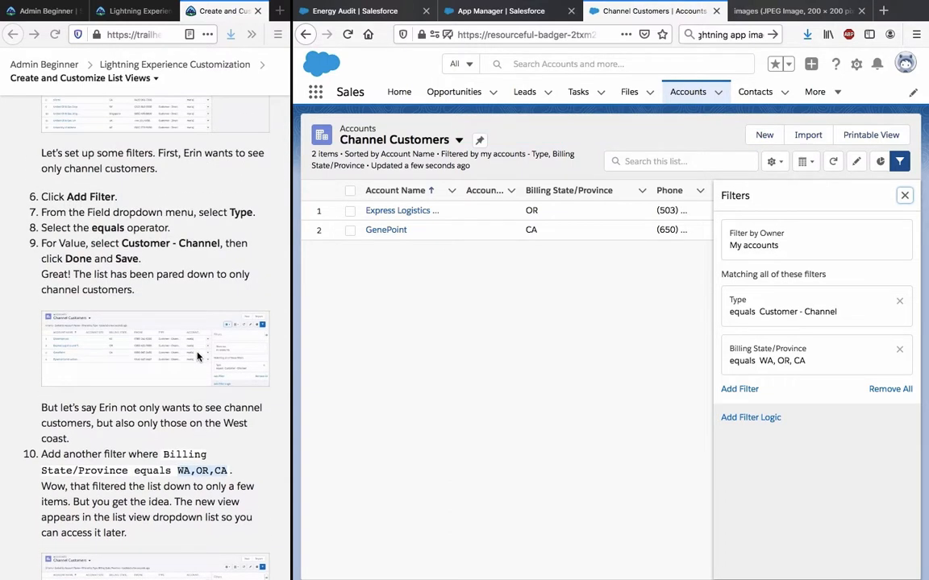
scroll(197, 356, down, 5)
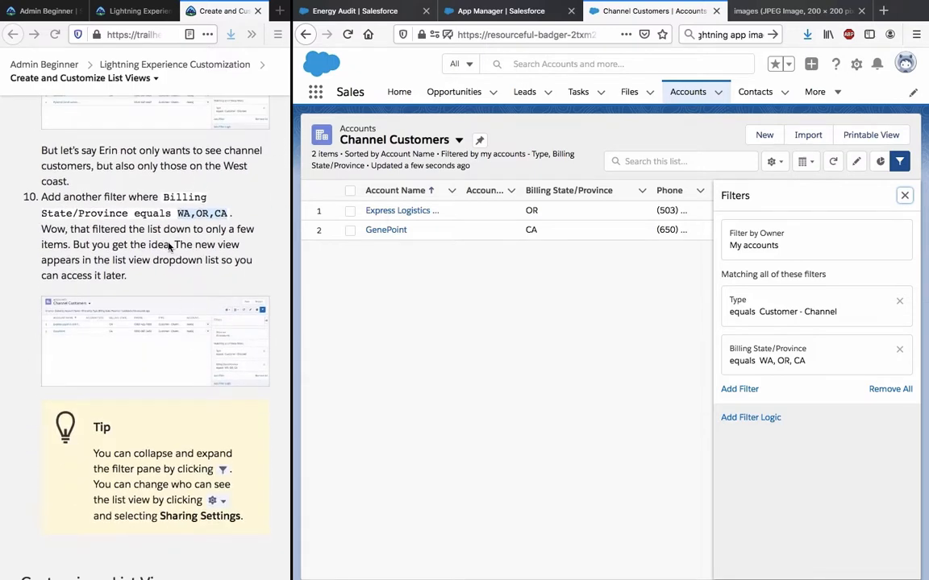
click(168, 242)
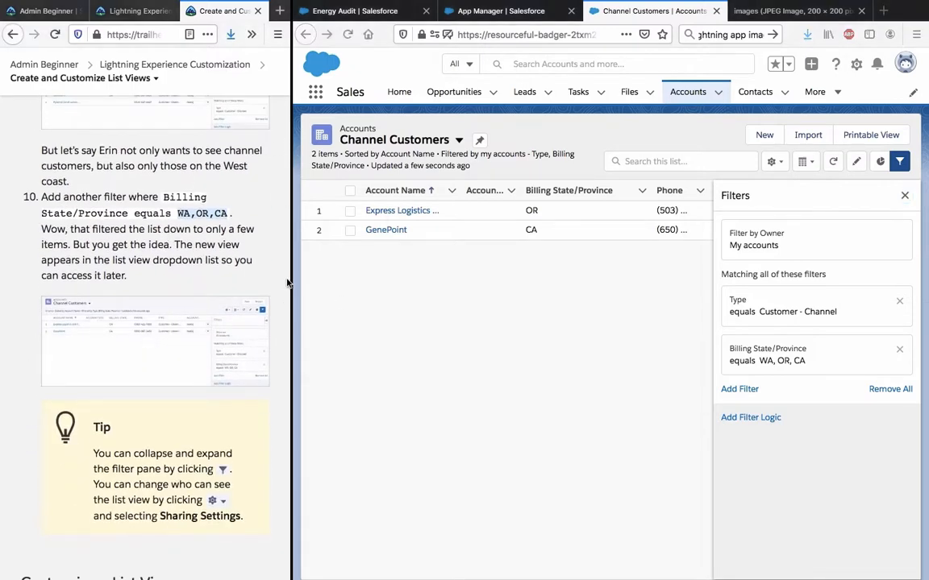
drag(290, 282, 483, 271)
scroll(268, 319, down, 1)
scroll(269, 319, up, 5)
scroll(268, 319, down, 5)
scroll(268, 319, down, 2)
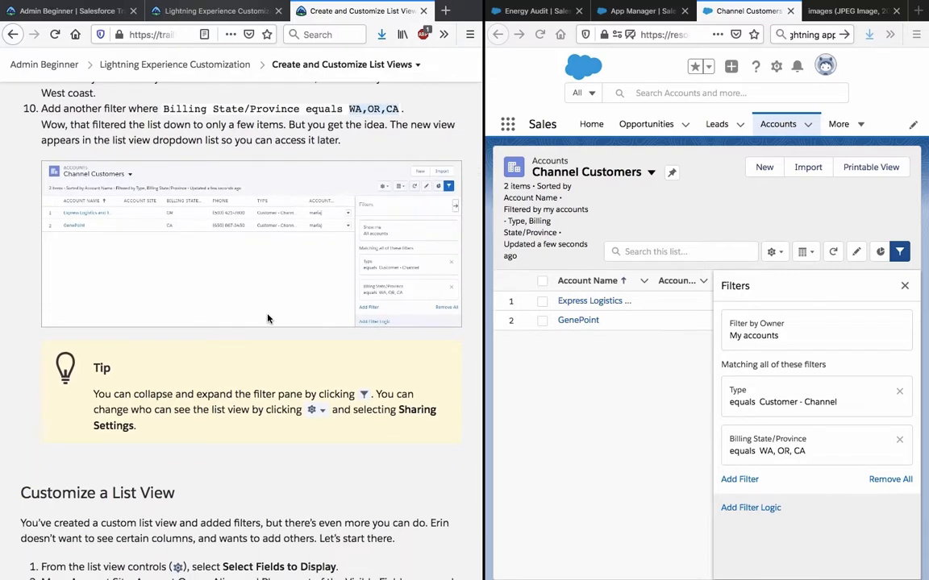
scroll(340, 327, down, 4)
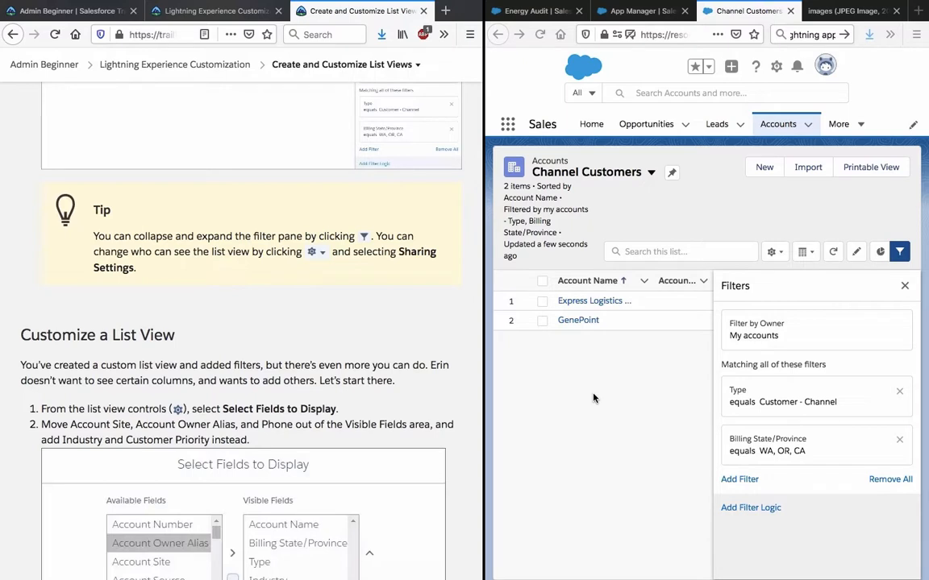
Look up the Sharing Settings option in the Channel Customers list view controls, leaving it unchanged
click(775, 255)
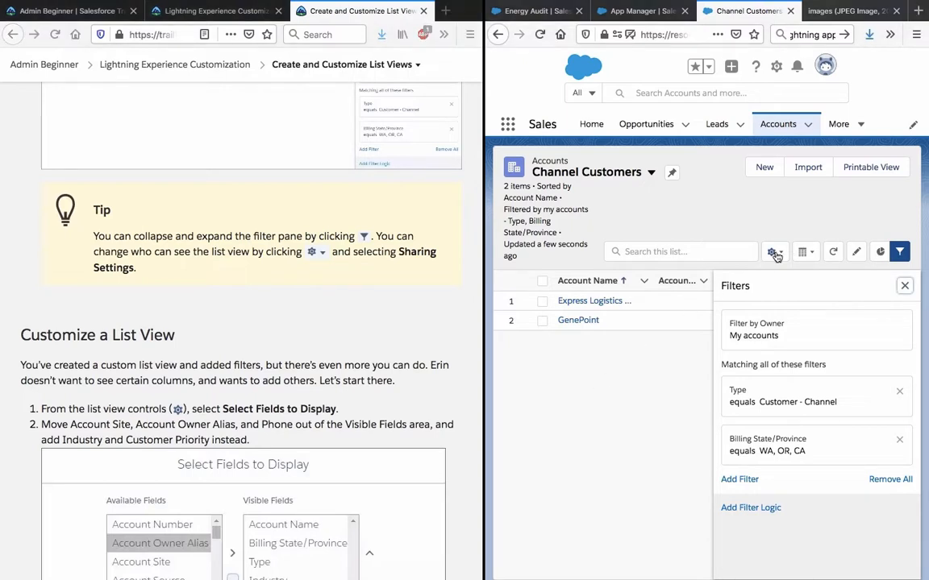
click(775, 255)
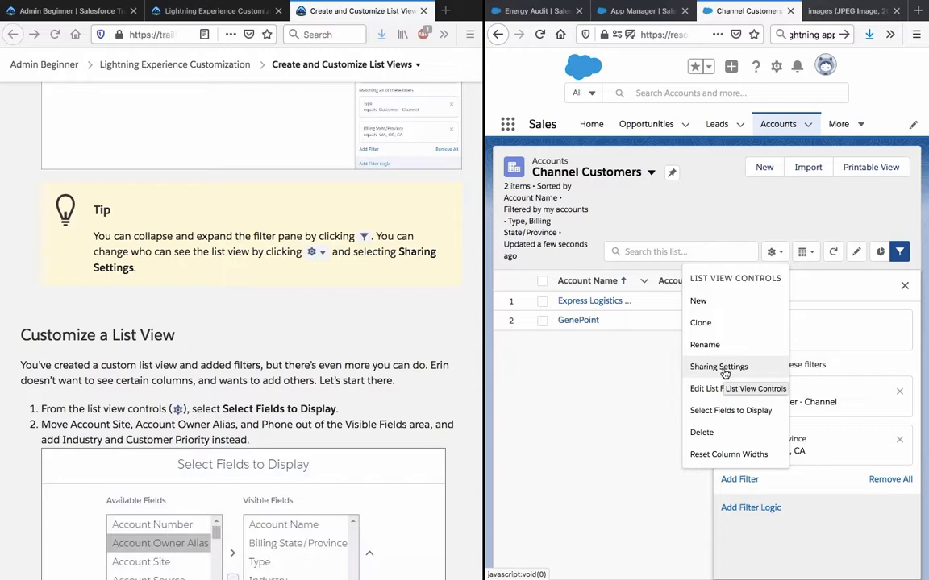
click(786, 183)
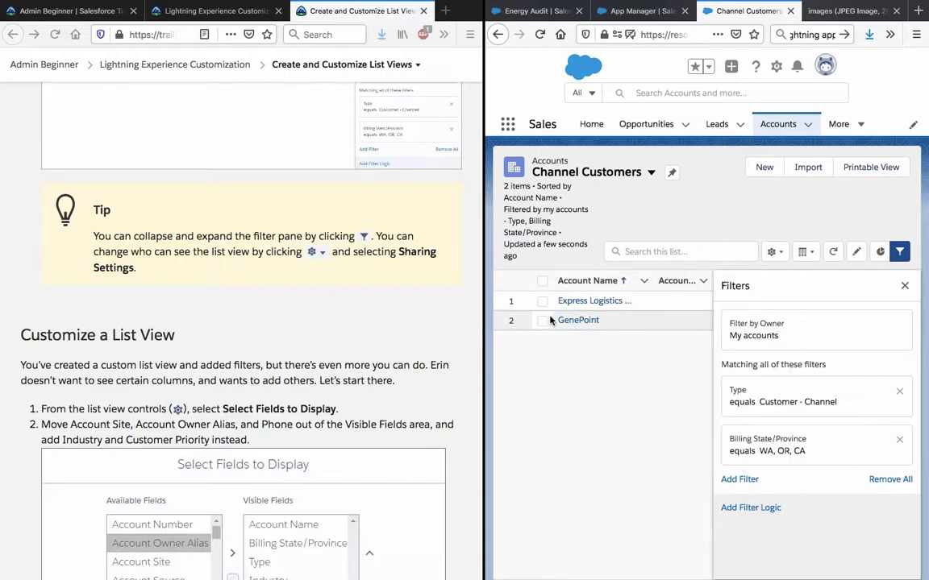
Widen the Salesforce window, and collapse and re-expand the list view's filter pane as the Trailhead tip describes
drag(483, 307, 384, 315)
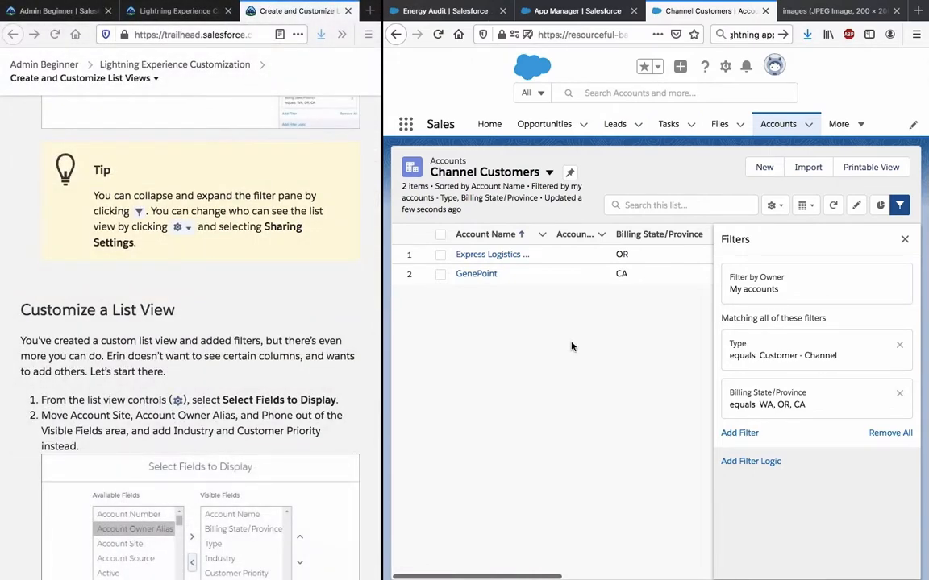
click(899, 208)
click(899, 207)
click(899, 207)
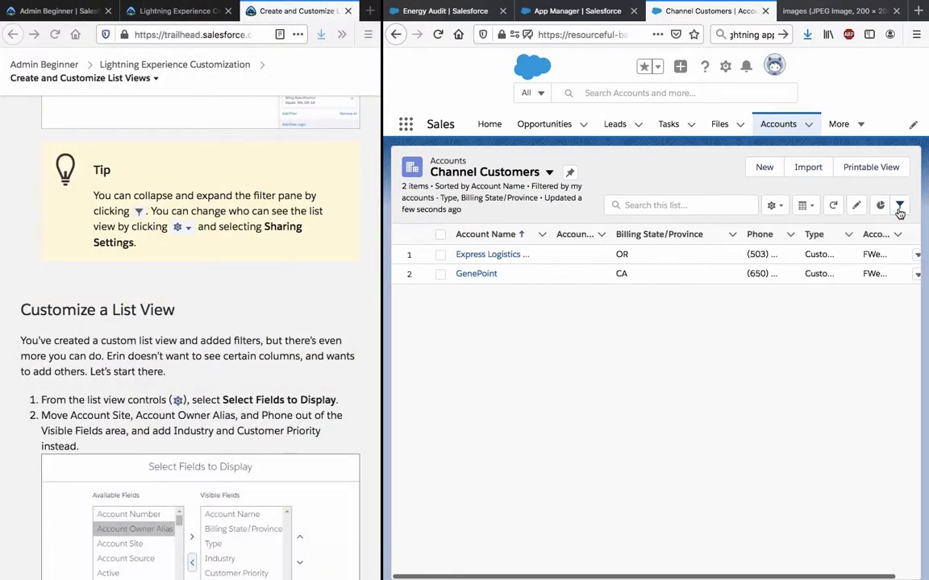
click(899, 208)
click(191, 319)
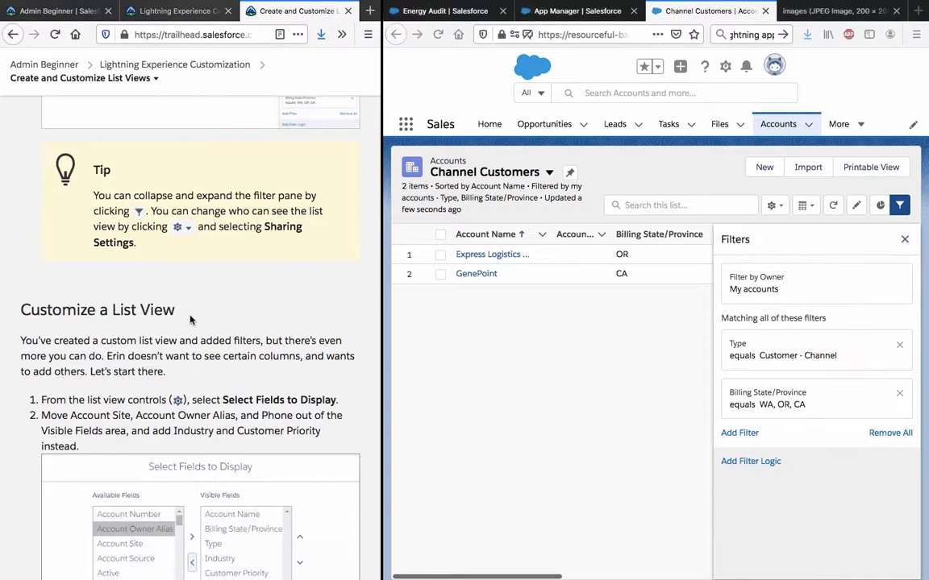
Read the Customize a List View instructions and open Select Fields to Display for the Channel Customers list view
scroll(191, 318, down, 5)
scroll(191, 320, down, 1)
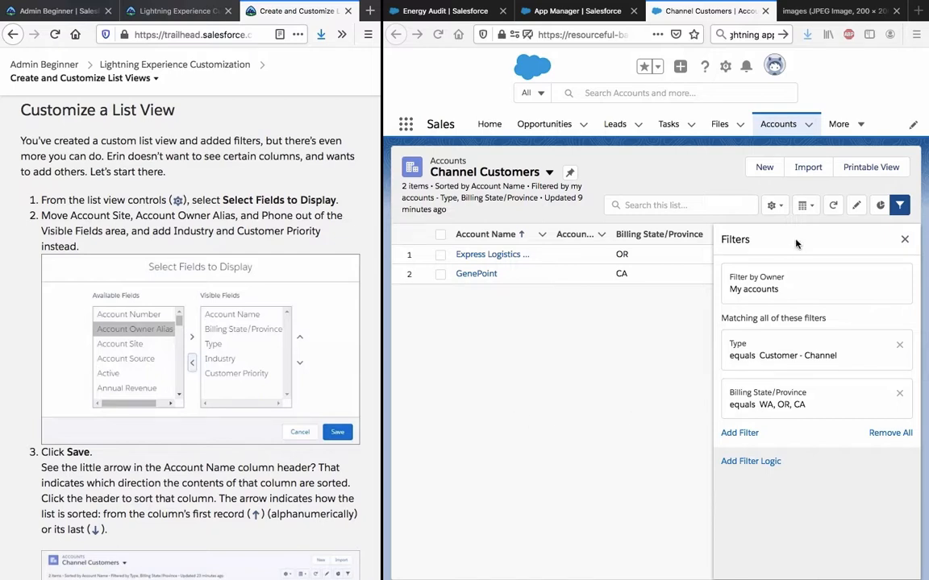
click(771, 208)
click(771, 207)
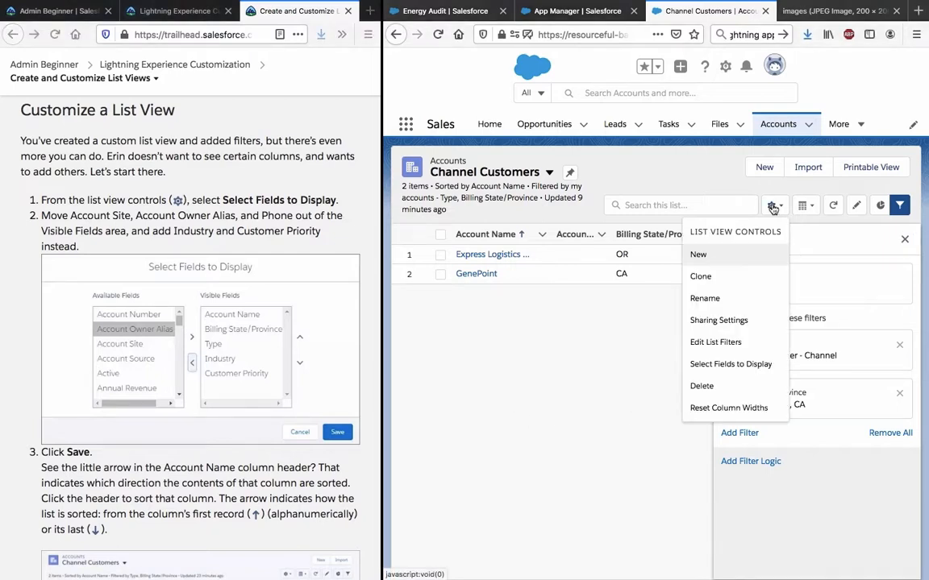
click(738, 369)
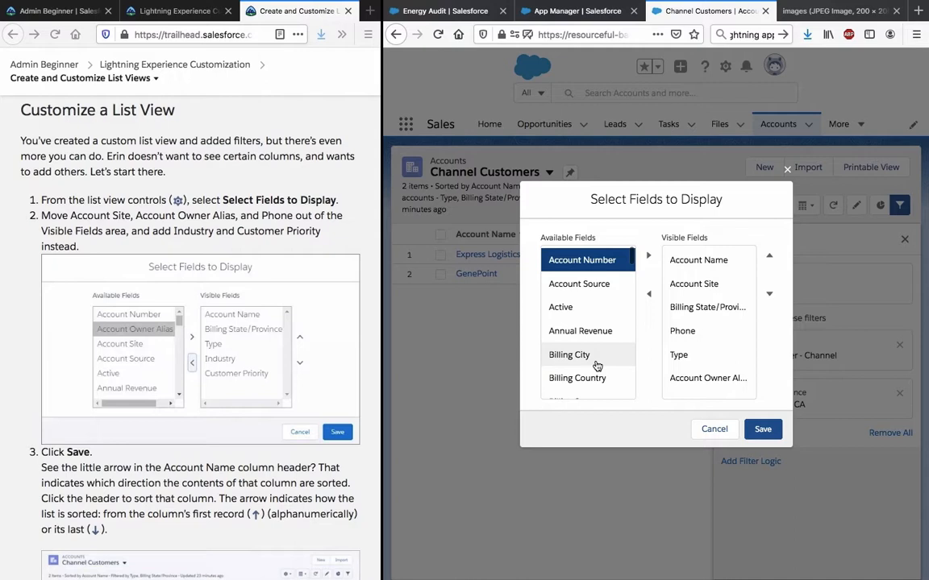
Remove Account Site, Account Owner Alias and Phone from the list view's visible fields
click(717, 283)
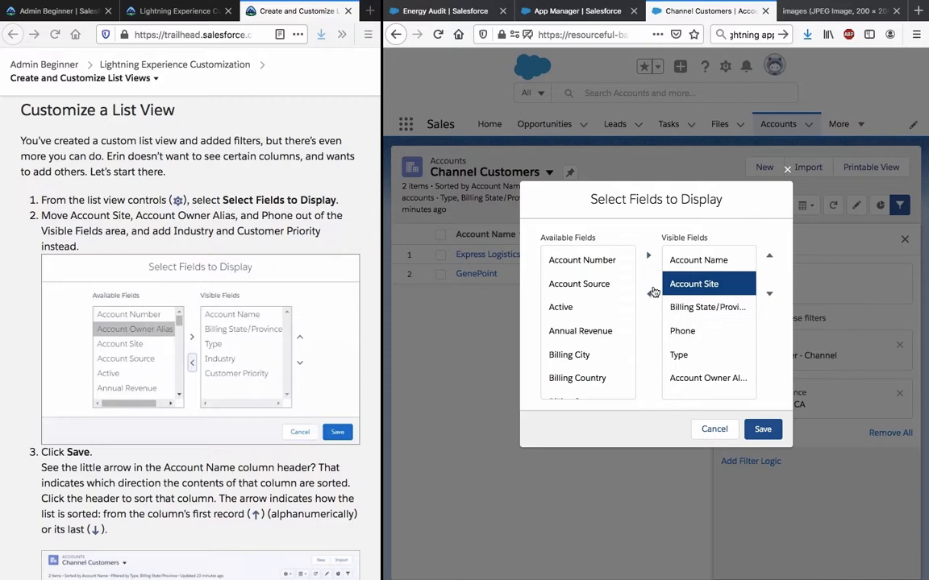
click(651, 297)
click(700, 355)
click(648, 293)
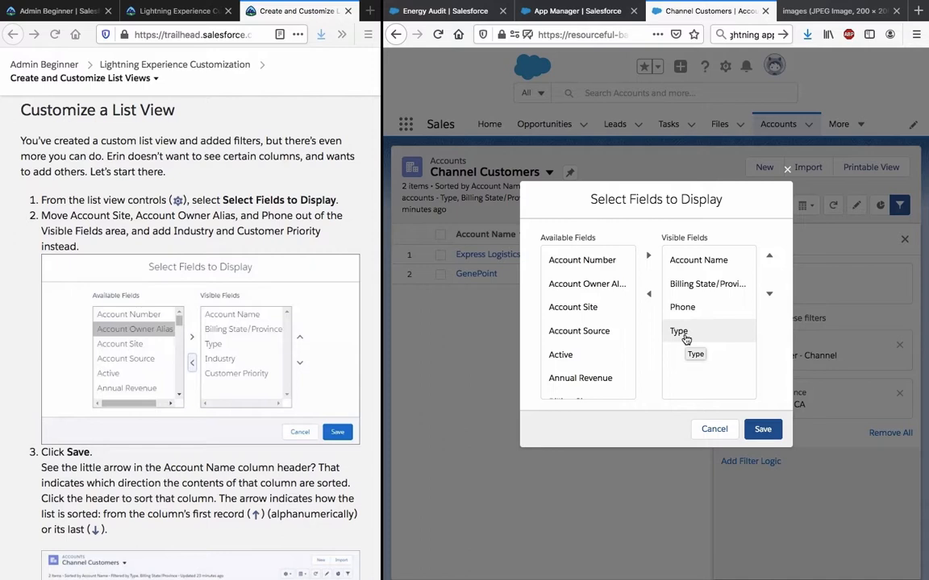
click(686, 310)
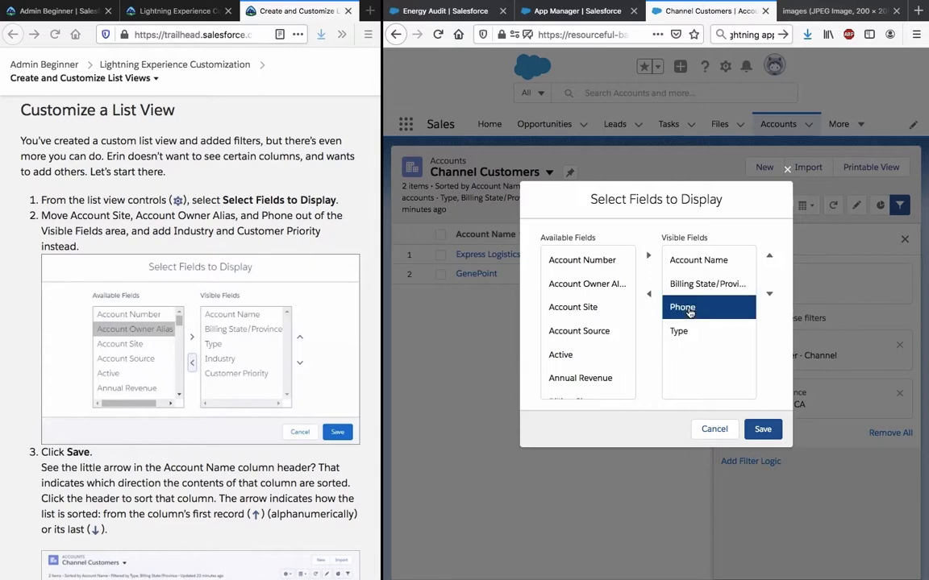
click(649, 295)
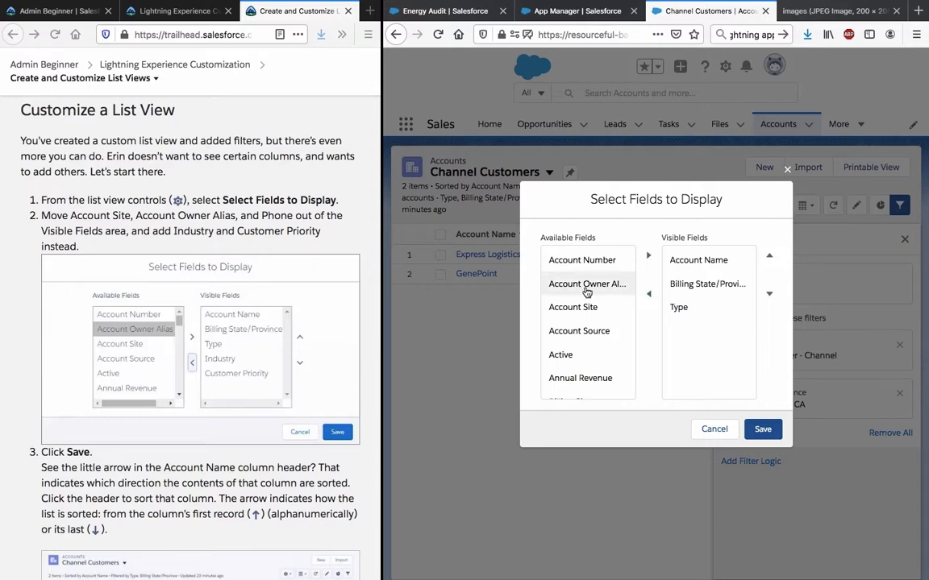
Add Industry to the list view's visible fields
scroll(586, 291, down, 10)
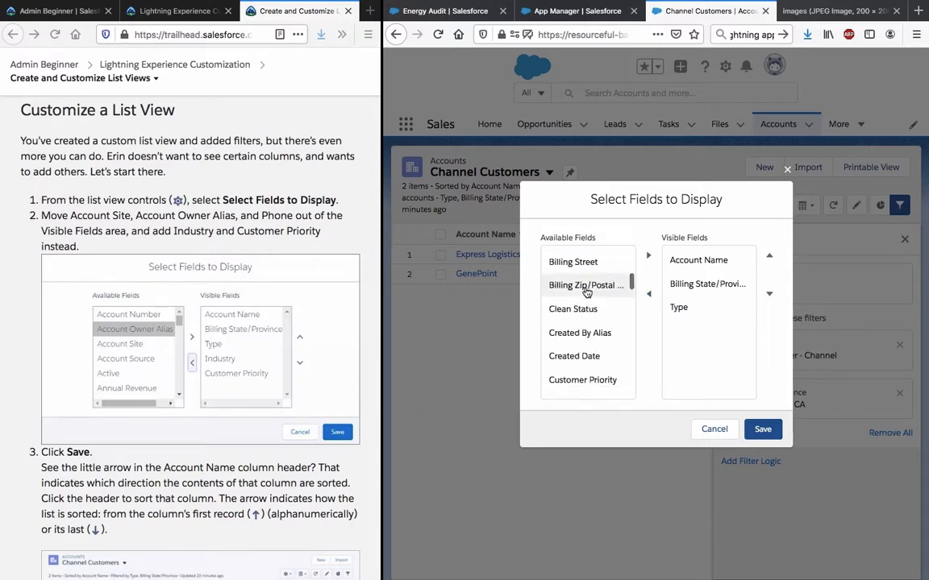
scroll(564, 299, down, 3)
click(562, 300)
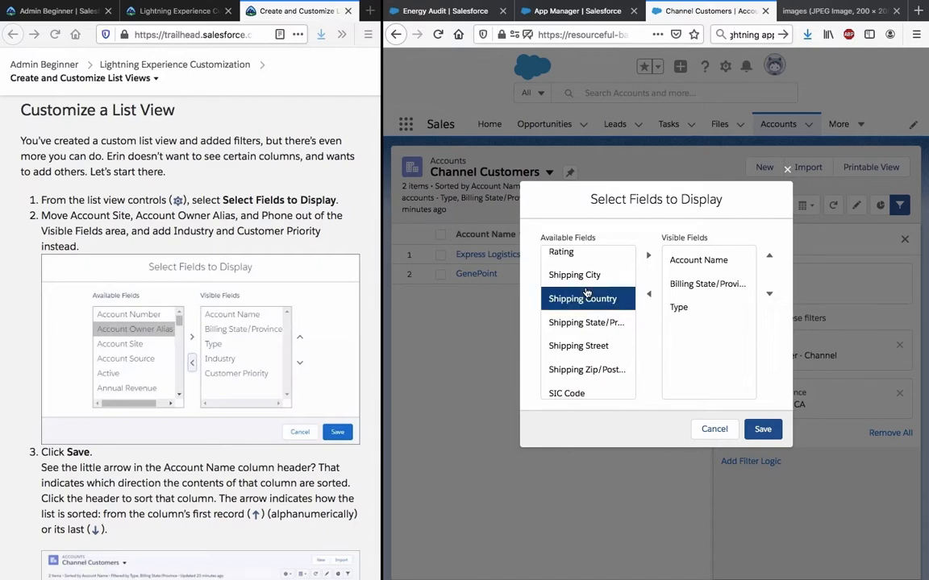
scroll(588, 323, up, 12)
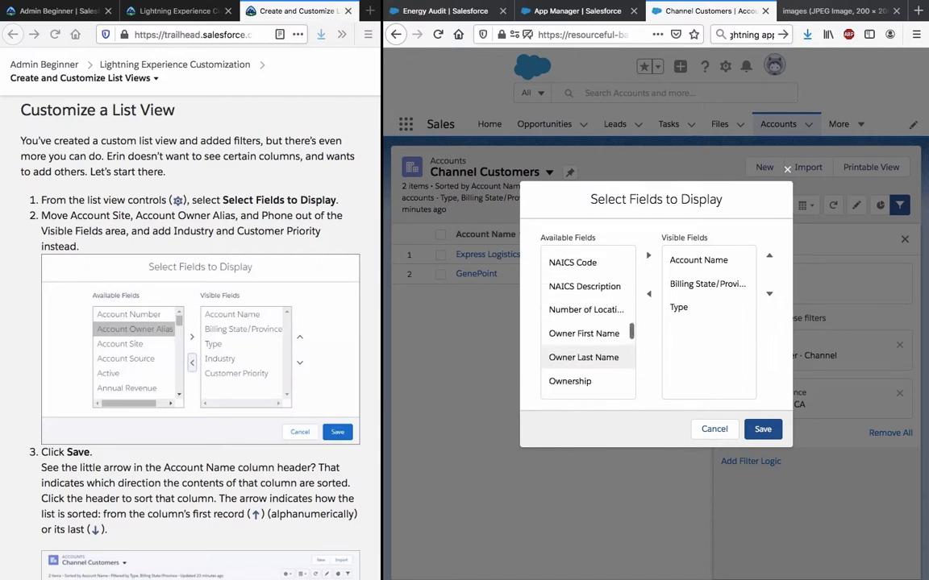
scroll(588, 323, up, 1)
scroll(588, 322, down, 1)
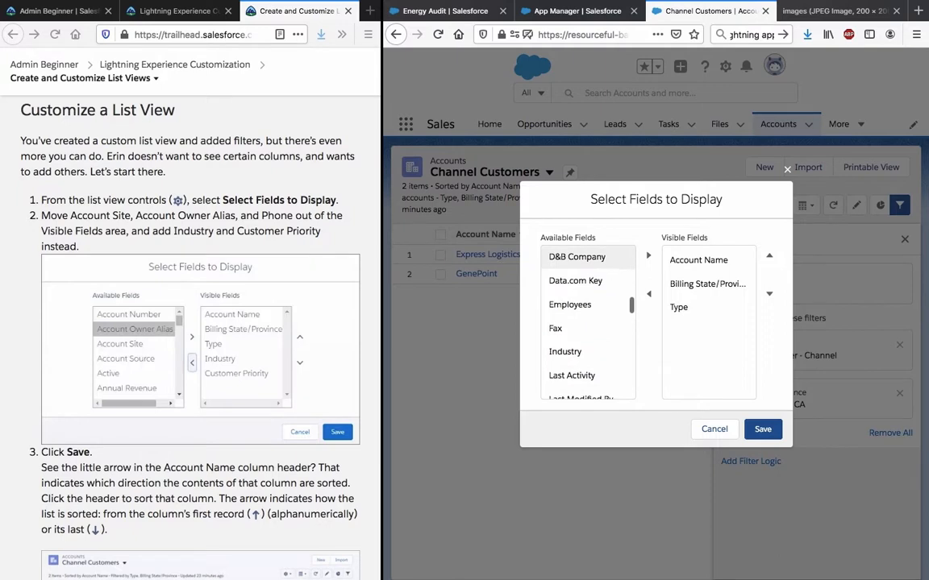
click(576, 352)
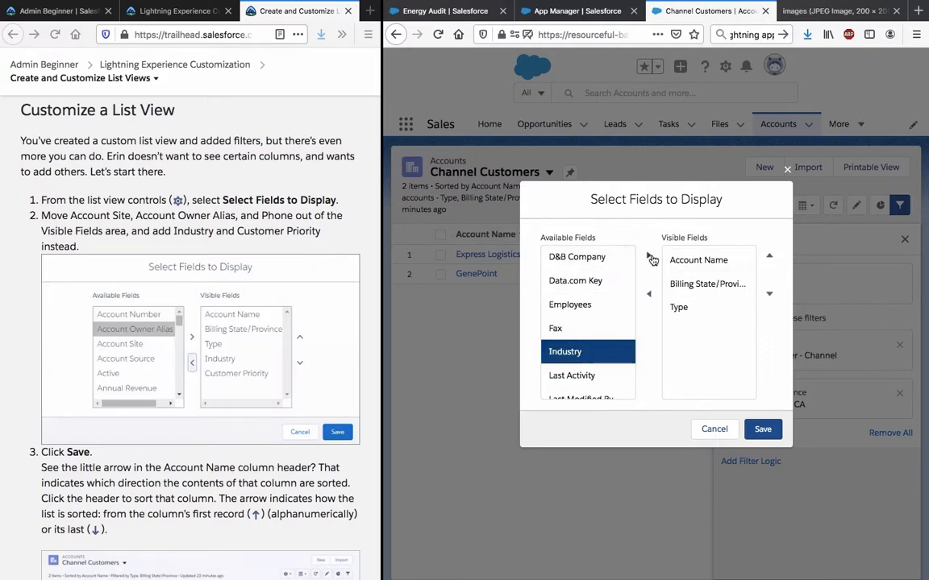
click(649, 255)
Add Customer Priority to the visible fields, save the field selection, and check the columns of the Channel Customers list
scroll(570, 282, up, 3)
scroll(570, 282, up, 5)
scroll(570, 283, down, 6)
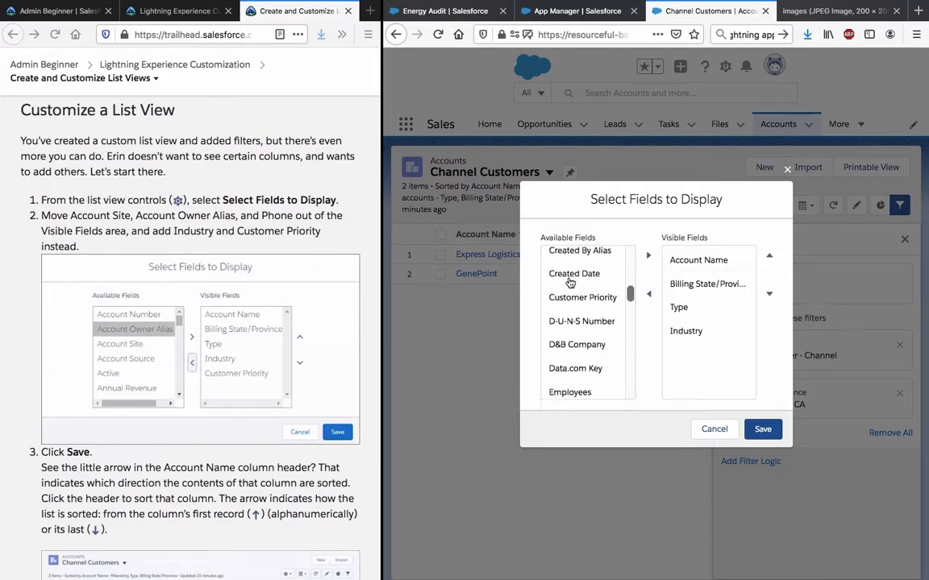
scroll(570, 282, up, 2)
scroll(570, 282, up, 1)
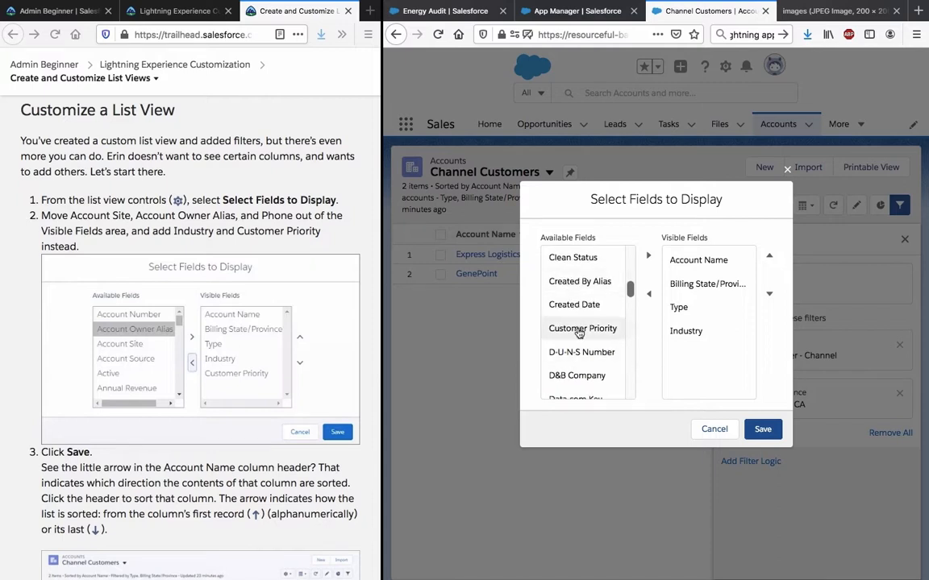
click(565, 328)
click(646, 257)
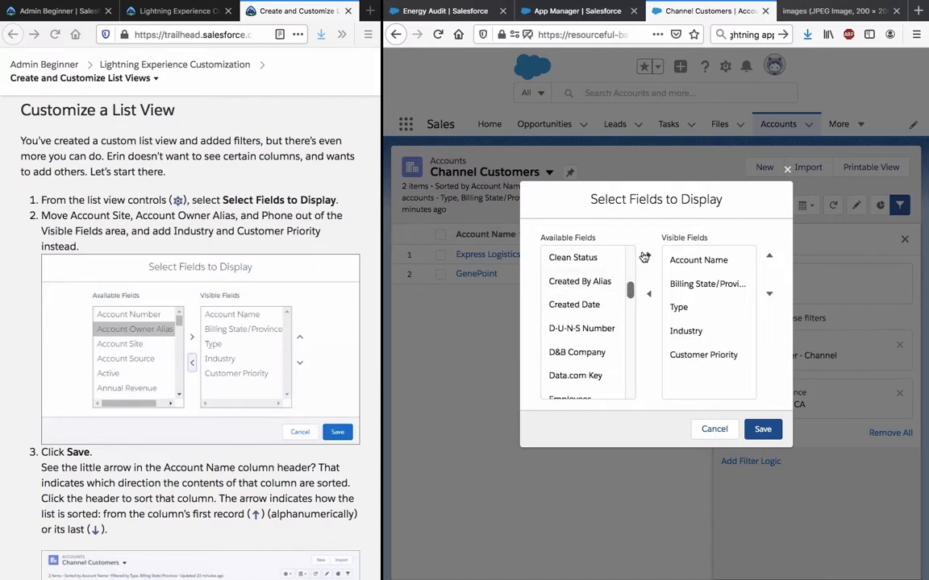
click(764, 430)
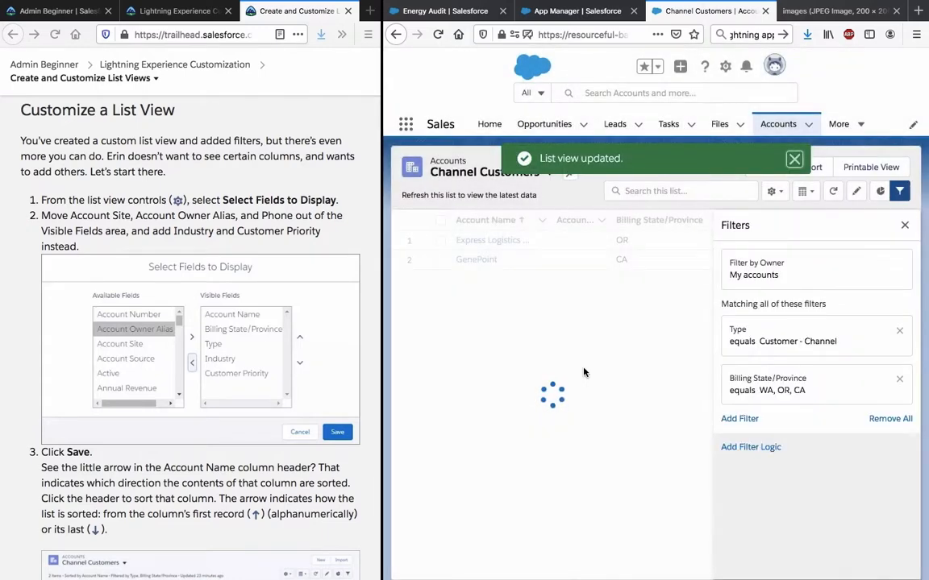
scroll(584, 372, right, 5)
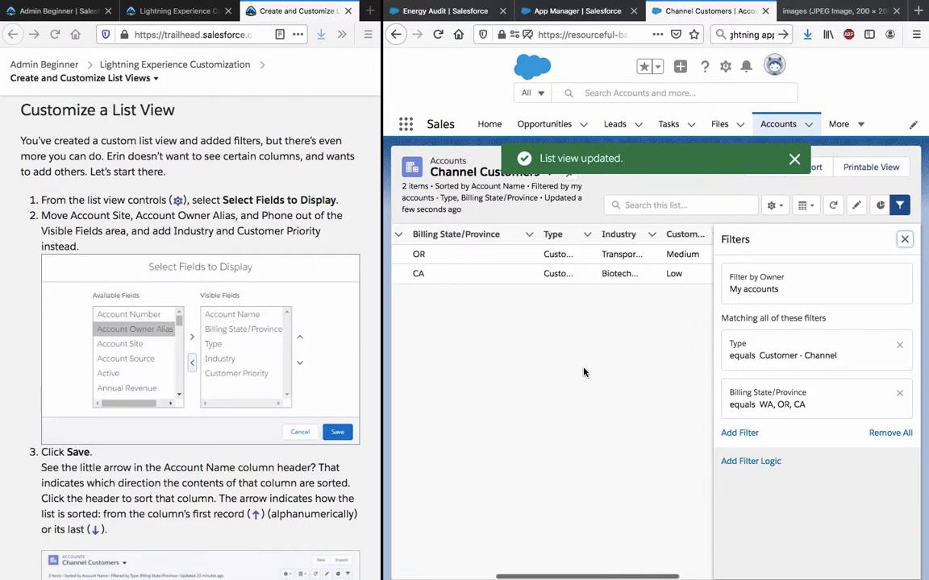
scroll(583, 372, left, 5)
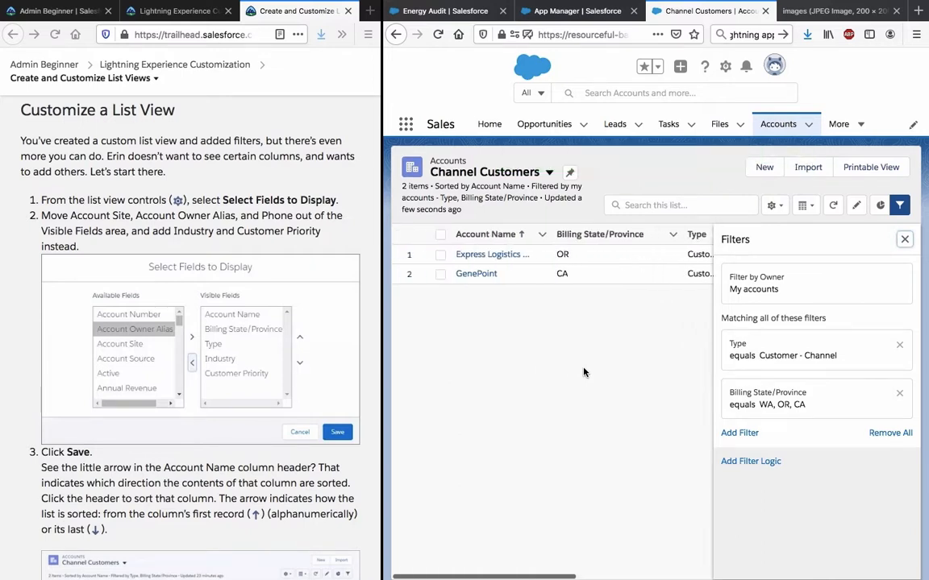
Read the Trailhead note on column sorting and sort the Channel Customers list by Account Name in descending order
scroll(278, 323, down, 3)
scroll(279, 322, down, 2)
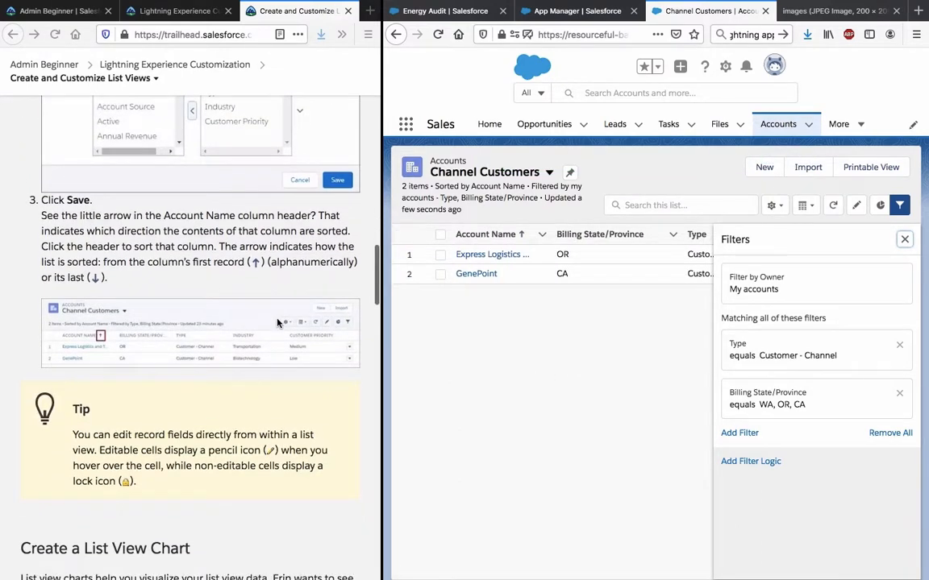
click(150, 219)
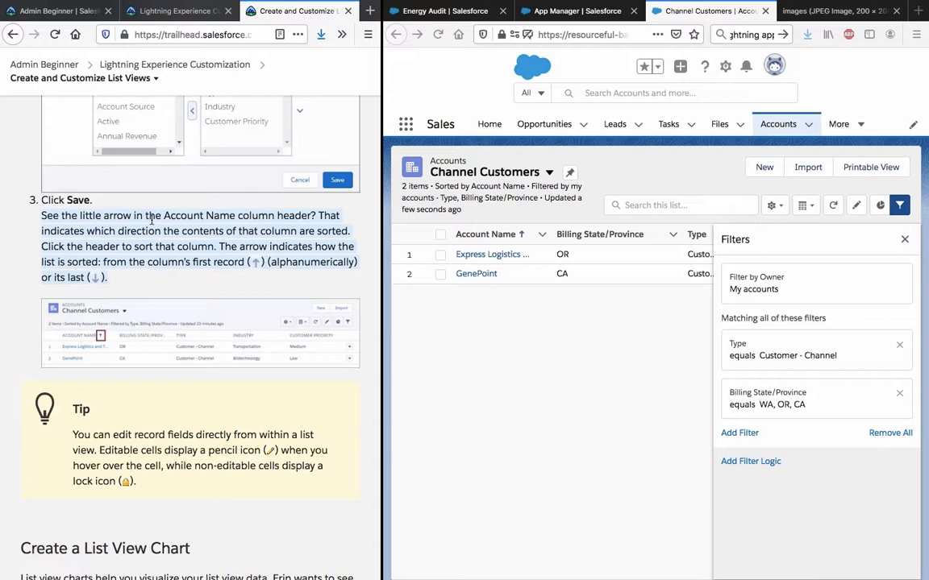
click(150, 219)
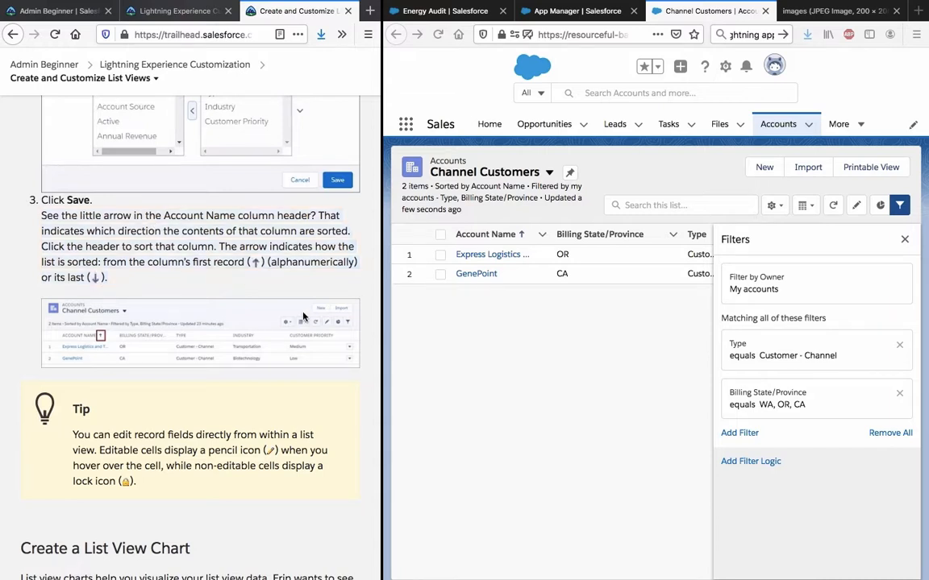
scroll(586, 384, right, 5)
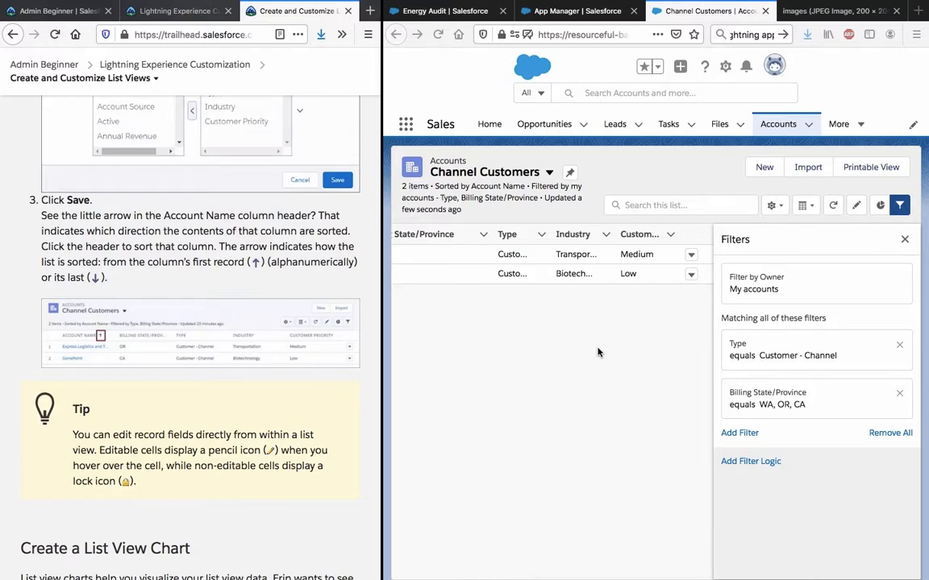
scroll(598, 351, left, 5)
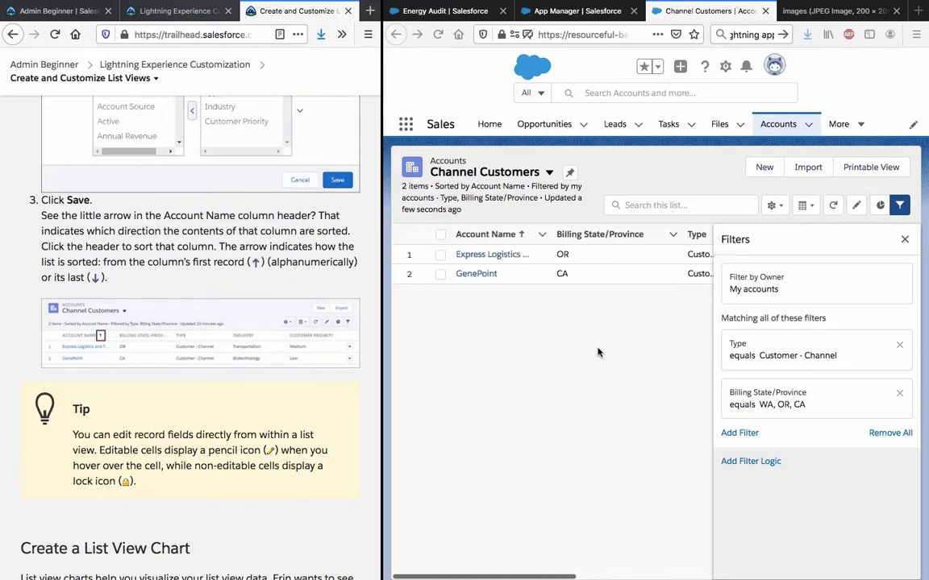
click(521, 236)
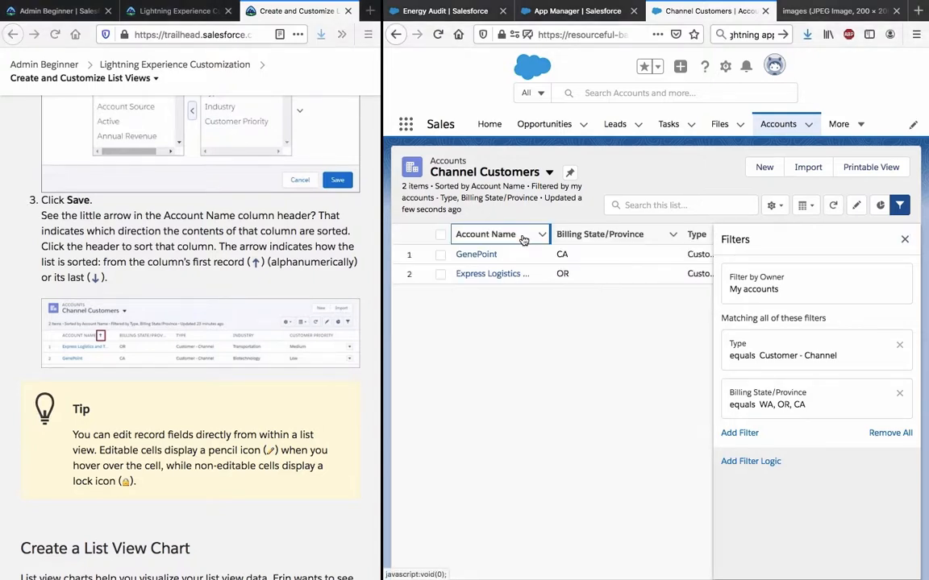
Read the tip on editing record fields within a list view and examine the row actions offered for GenePoint
scroll(216, 267, down, 3)
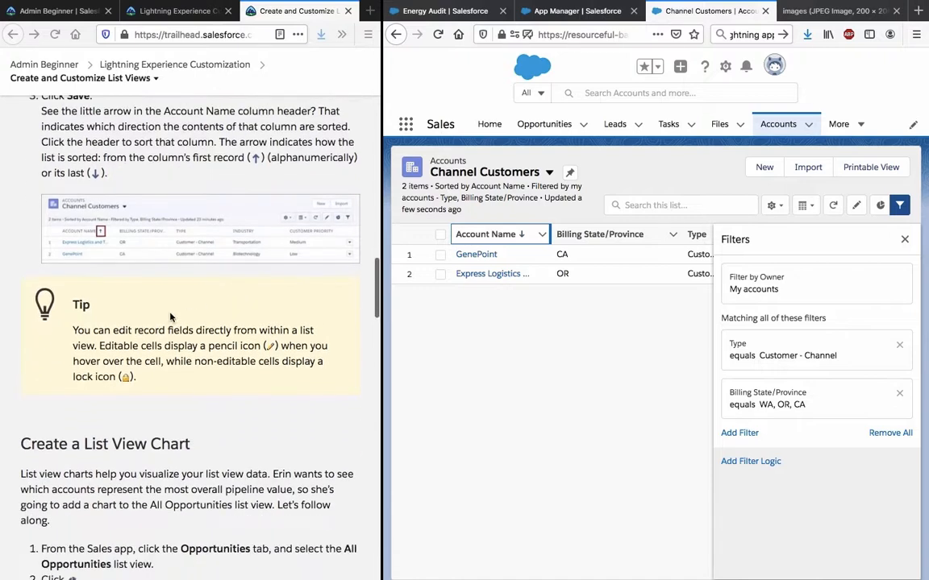
triple_click(143, 345)
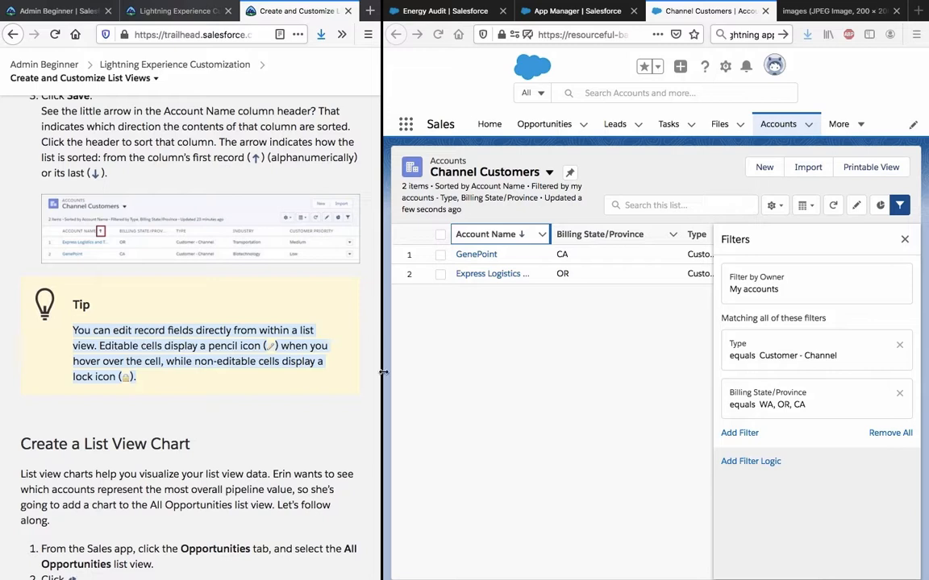
click(216, 340)
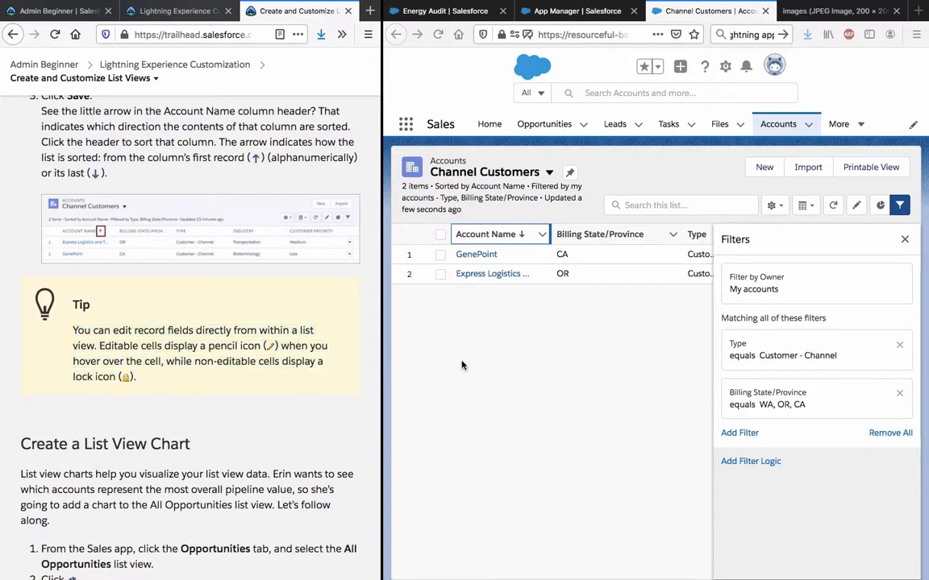
scroll(461, 365, right, 5)
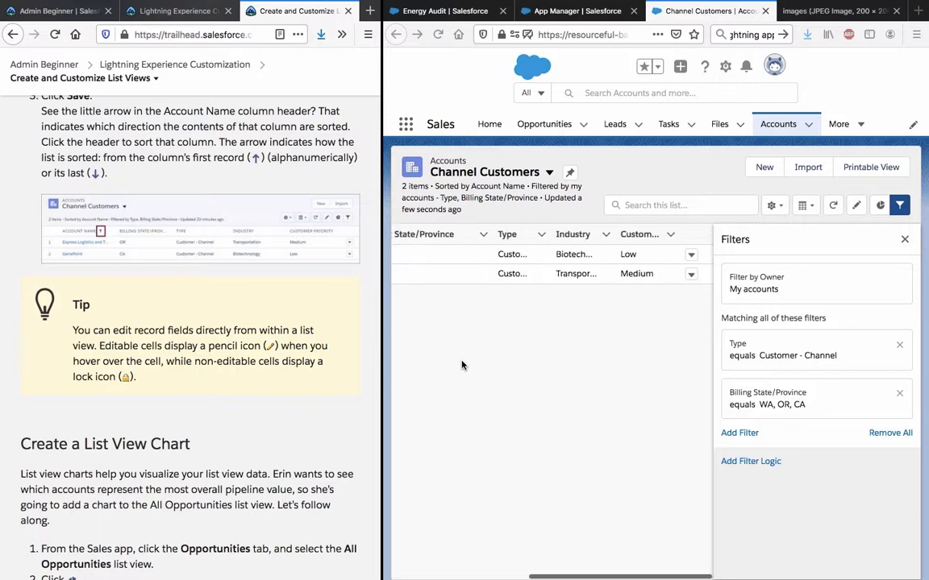
click(692, 257)
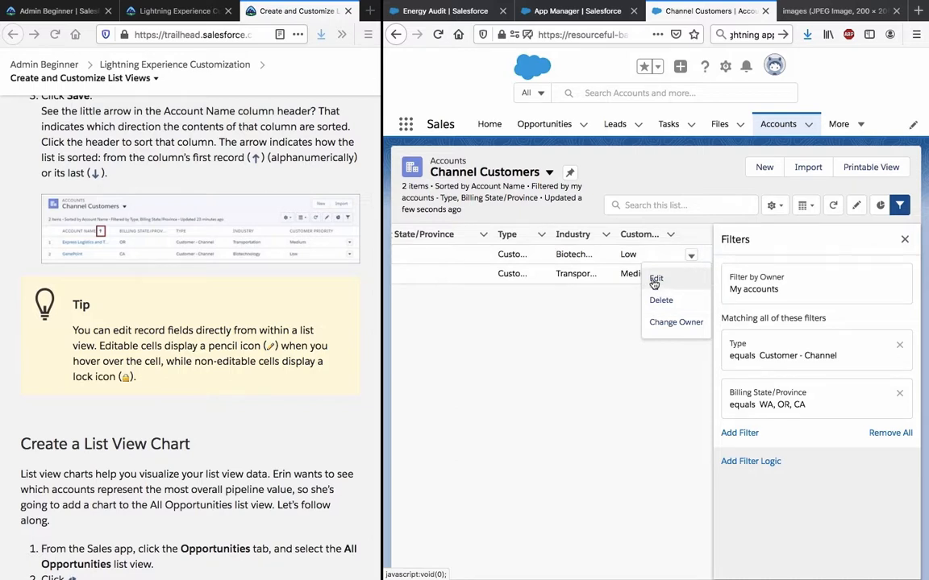
click(589, 287)
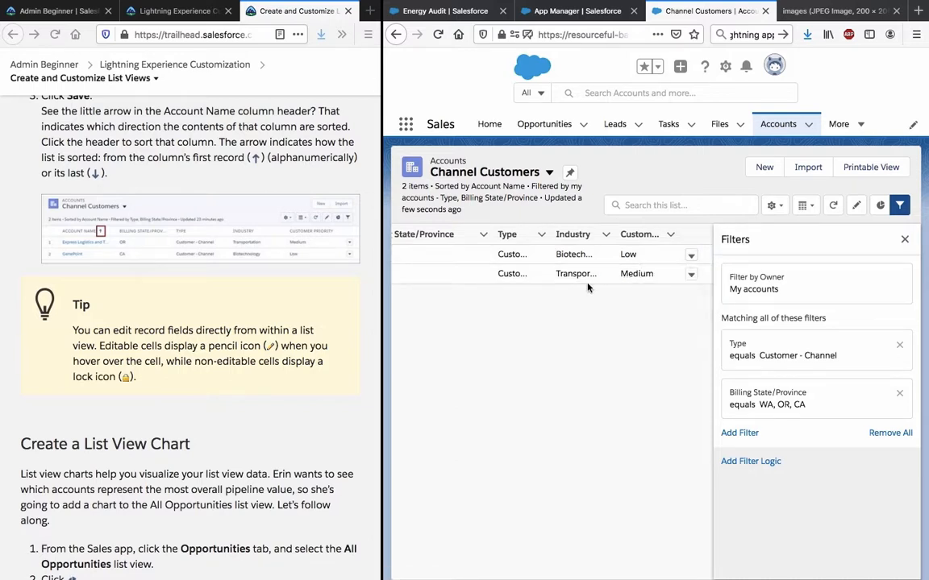
scroll(603, 338, left, 5)
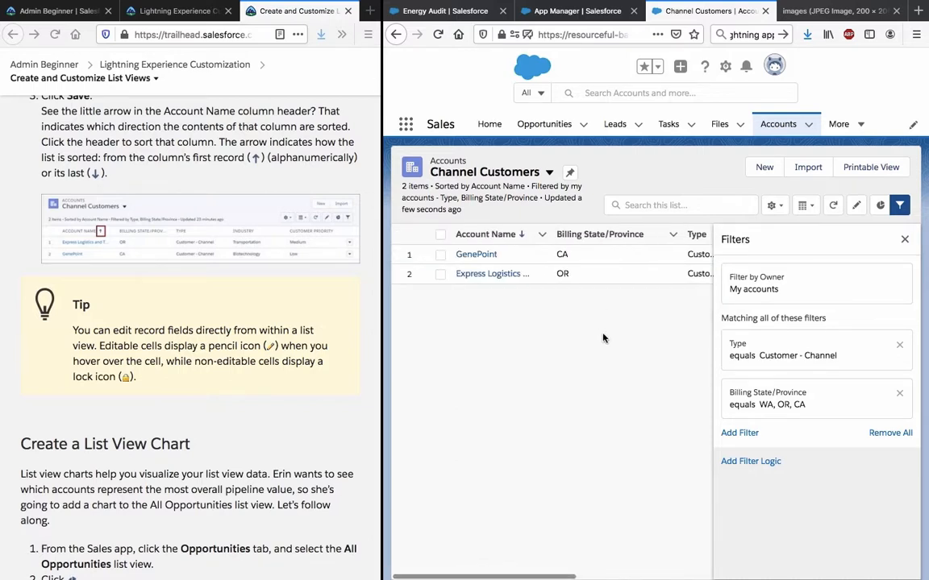
scroll(603, 338, right, 5)
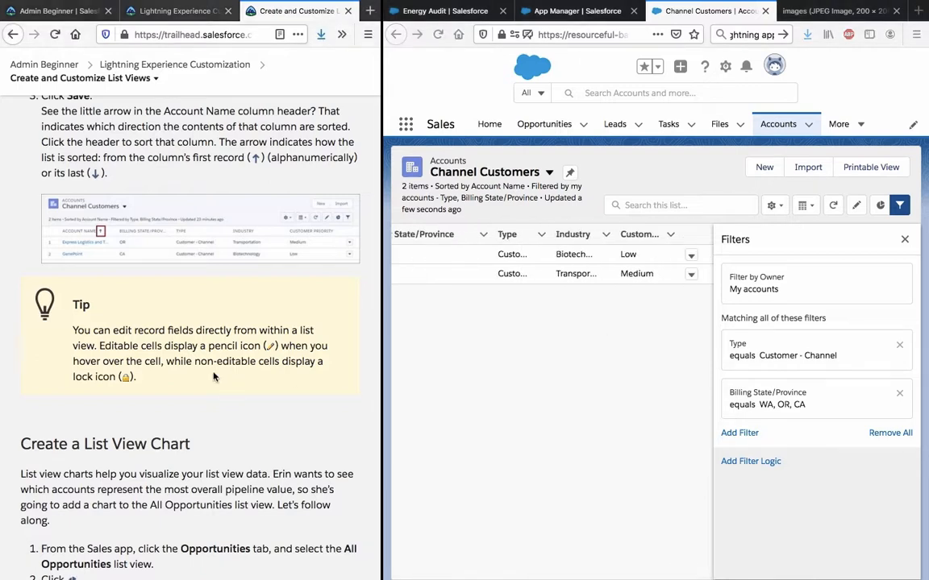
scroll(476, 273, left, 5)
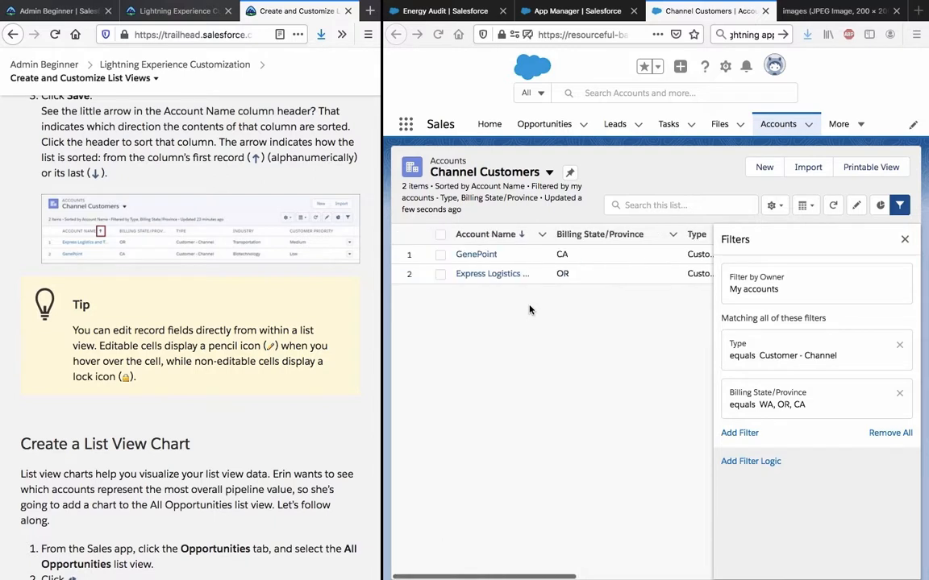
Try inline editing of GenePoint's account name and check which other cells in the list offer editing
click(441, 255)
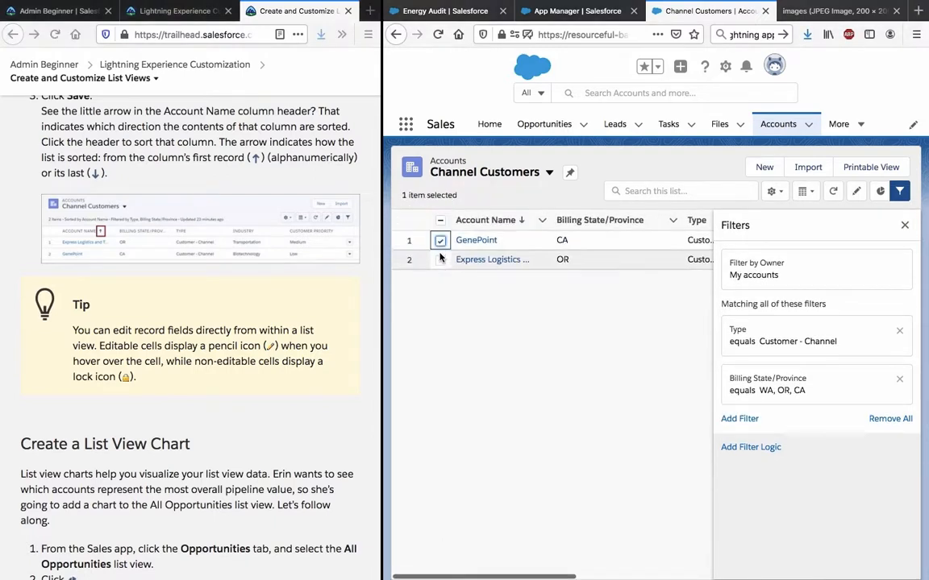
click(857, 198)
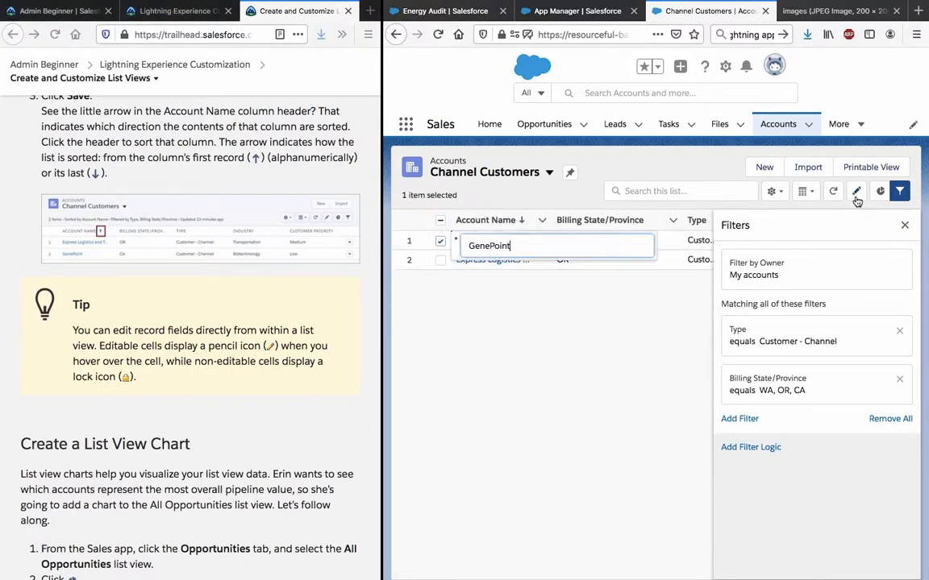
click(559, 294)
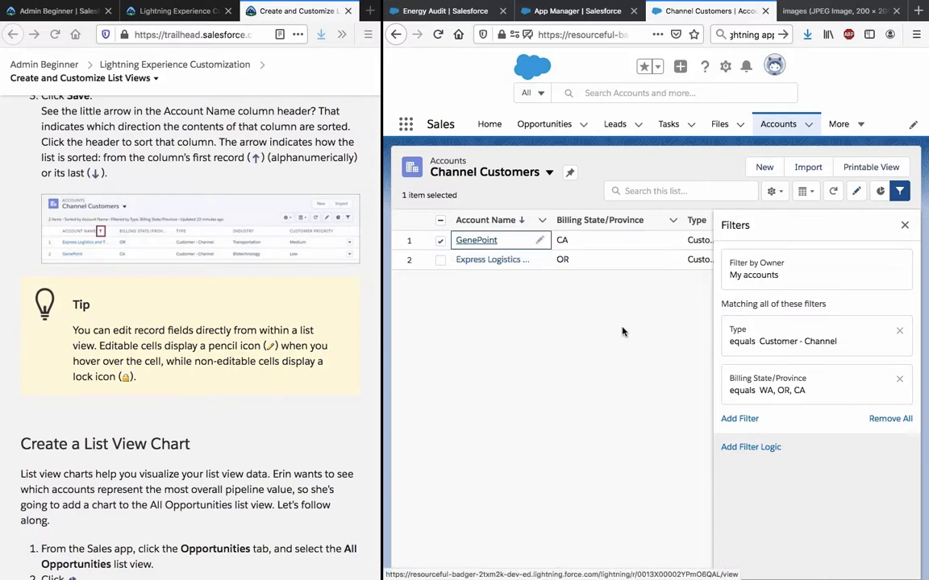
click(441, 242)
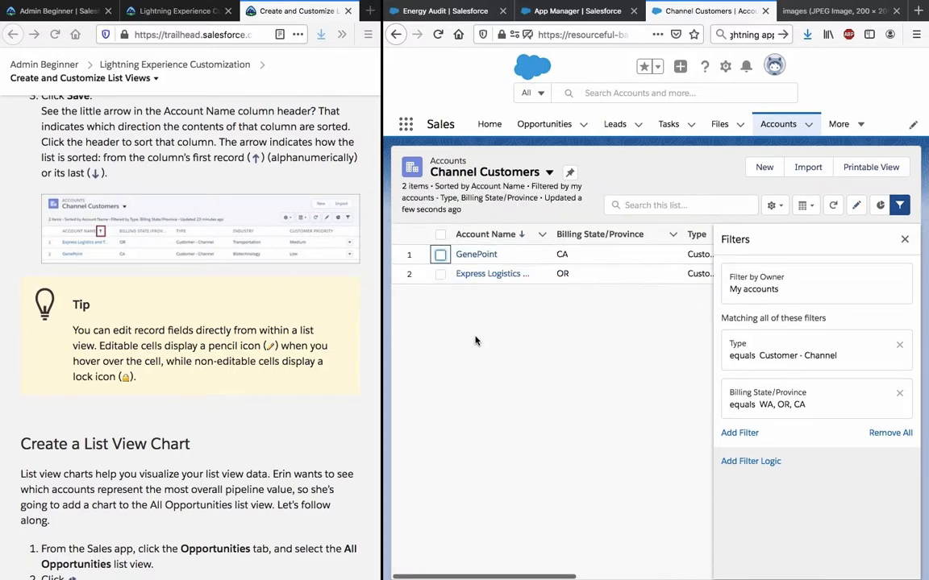
click(577, 254)
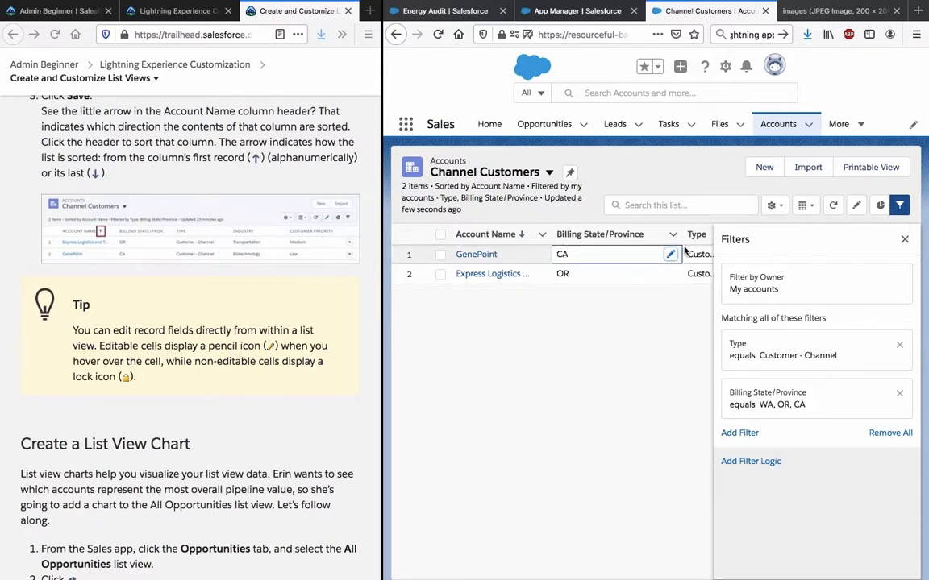
scroll(604, 255, right, 3)
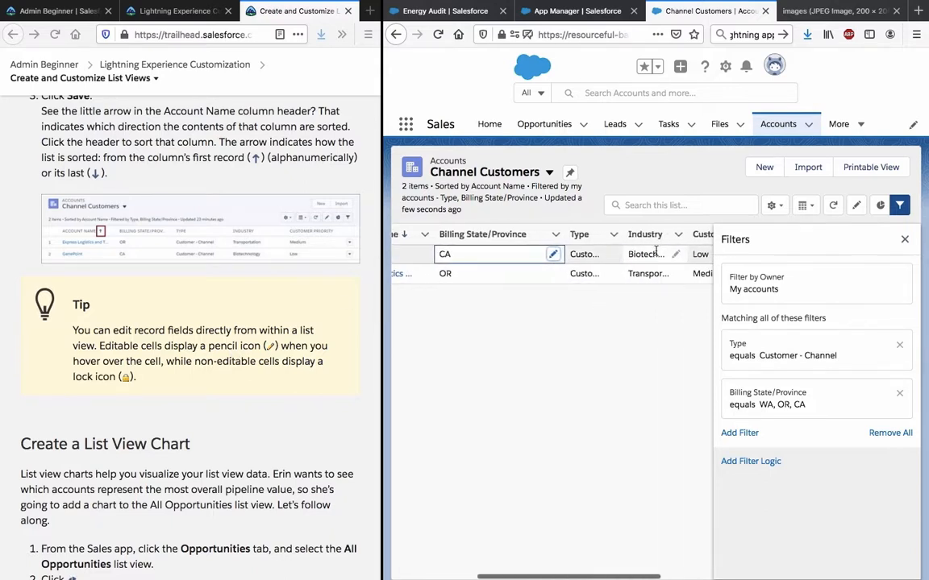
scroll(613, 254, right, 2)
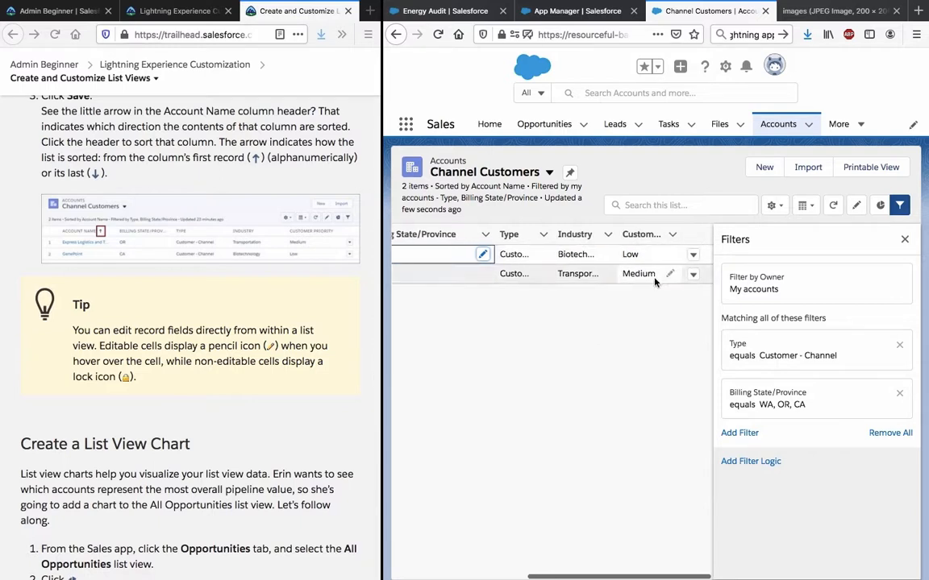
scroll(628, 269, left, 5)
Read the Trailhead introduction to list view charts and the instruction for opening the All Opportunities list view
scroll(171, 409, down, 5)
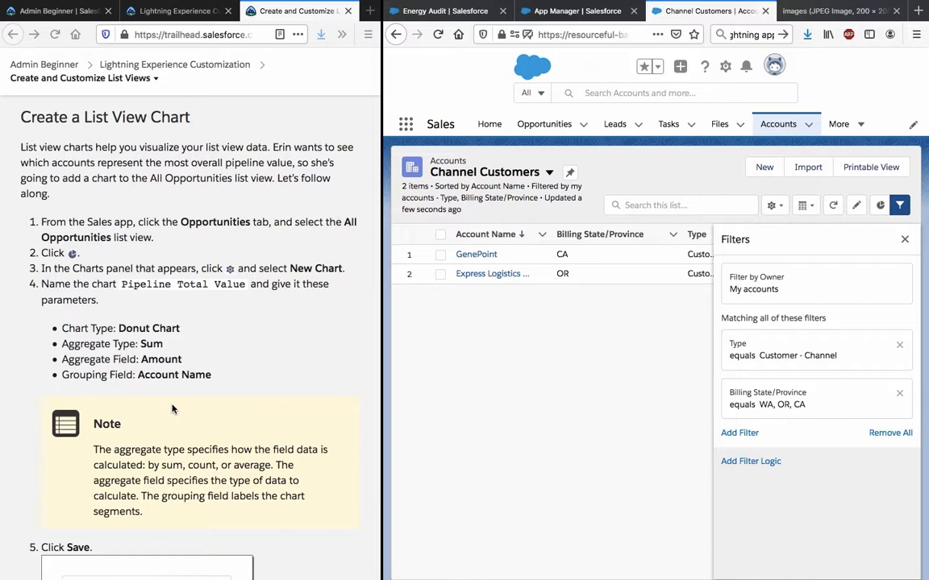
triple_click(166, 172)
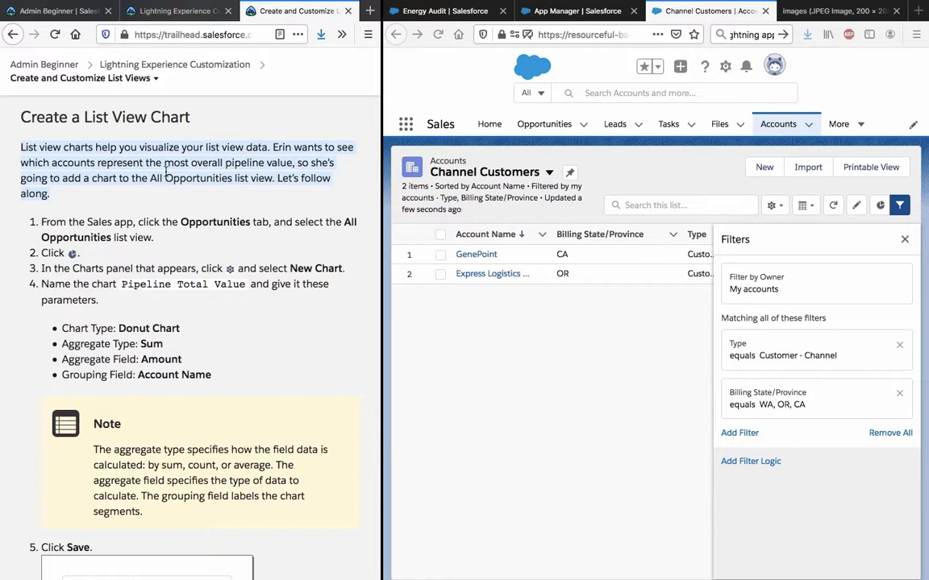
click(166, 171)
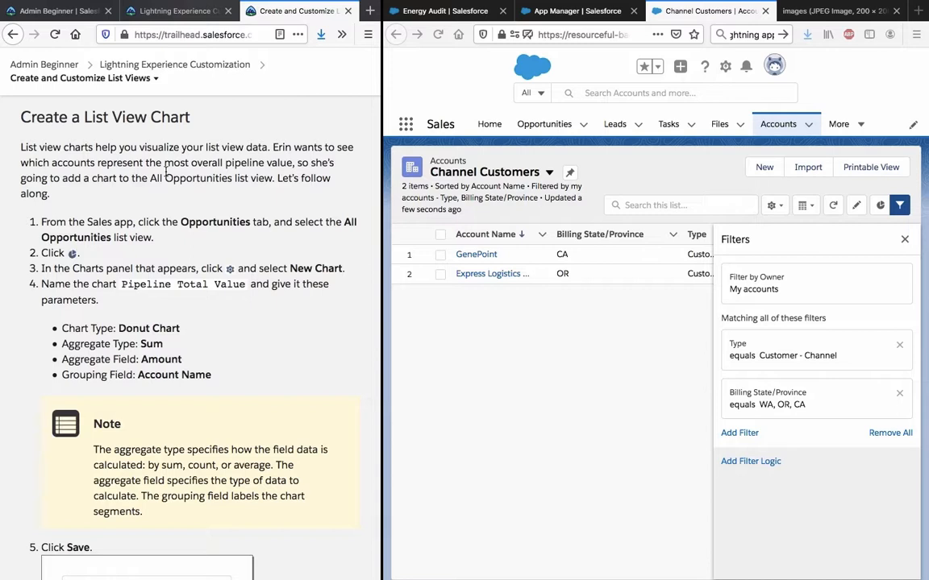
scroll(166, 172, down, 1)
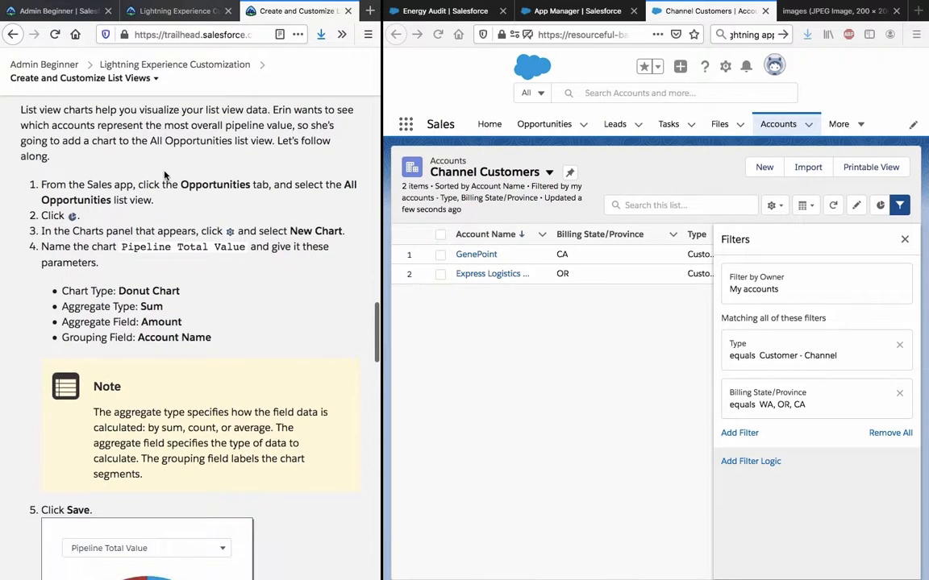
triple_click(114, 190)
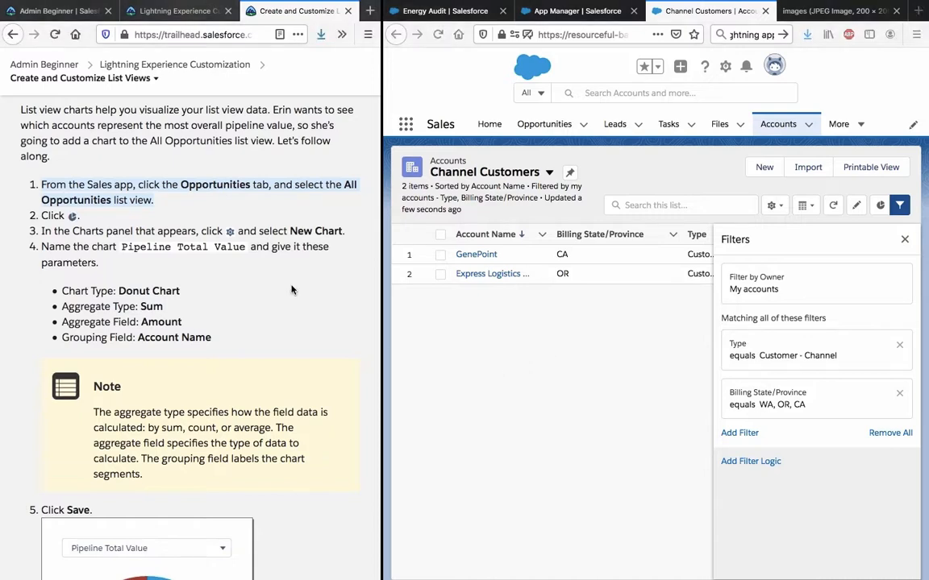
click(260, 160)
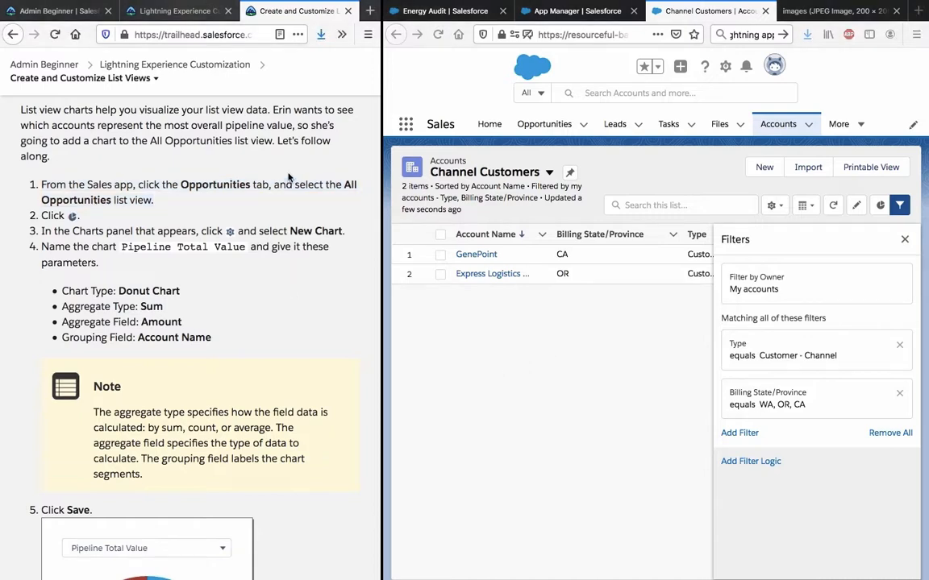
Open the Opportunities list in the Sales app
click(585, 126)
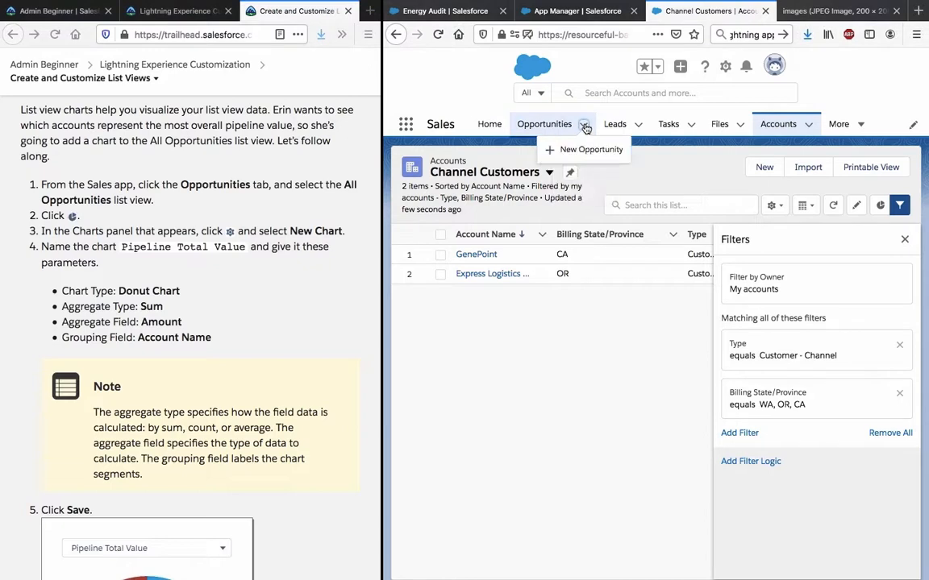
click(546, 125)
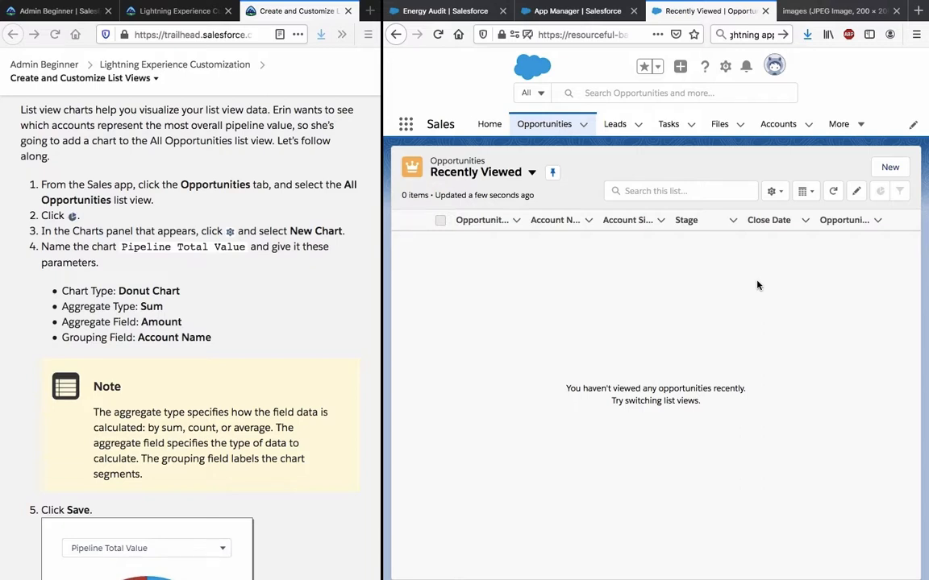
click(782, 199)
click(781, 199)
click(782, 199)
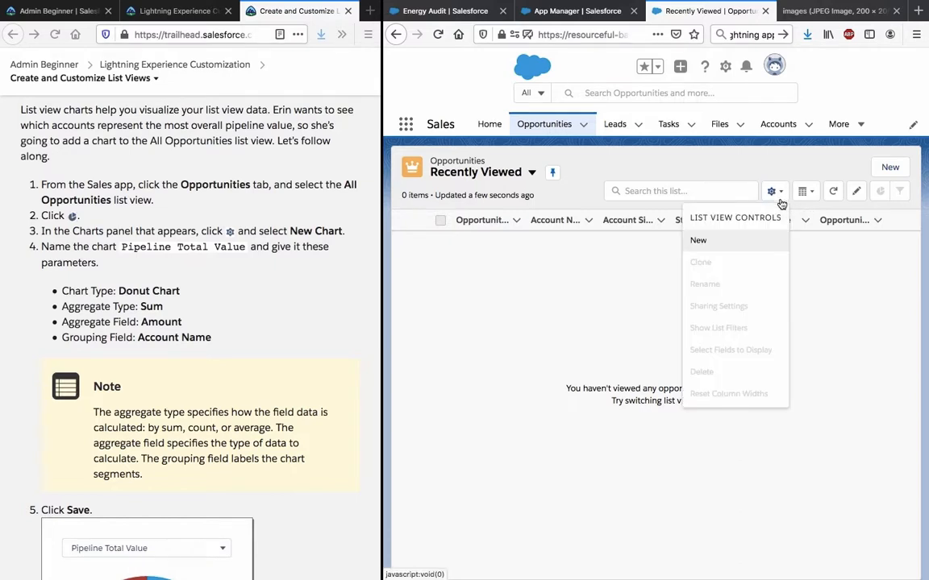
click(783, 179)
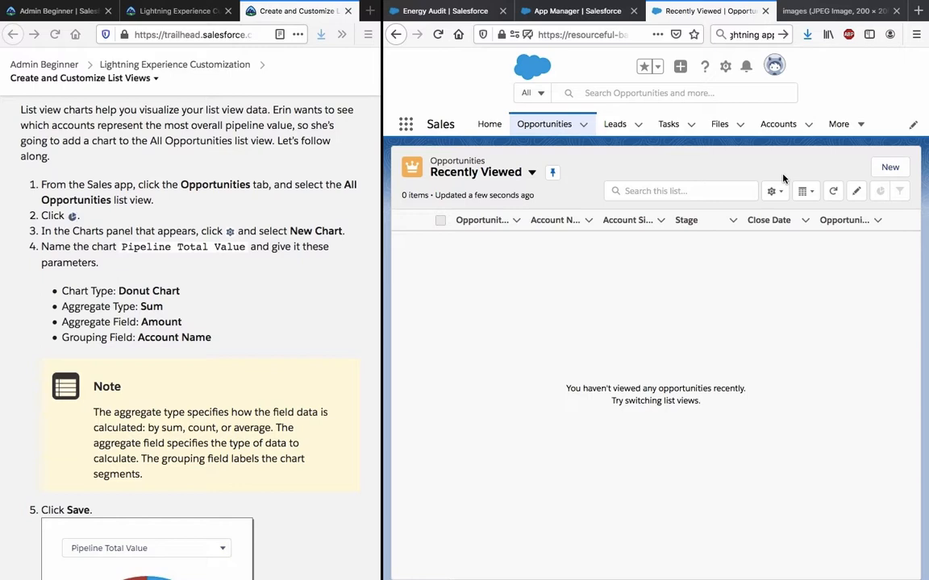
click(781, 191)
click(782, 191)
Switch to the All Opportunities list view and display its charts
click(537, 179)
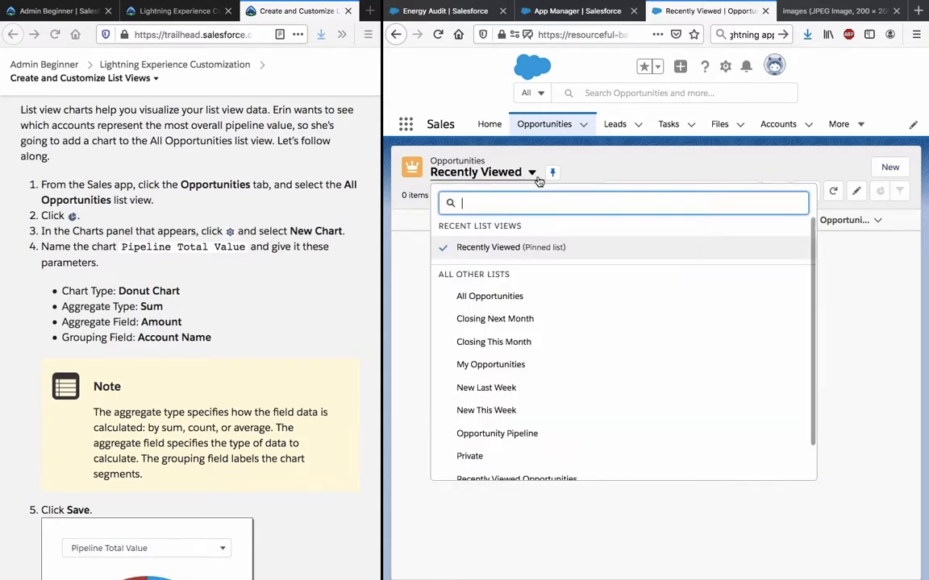
click(491, 297)
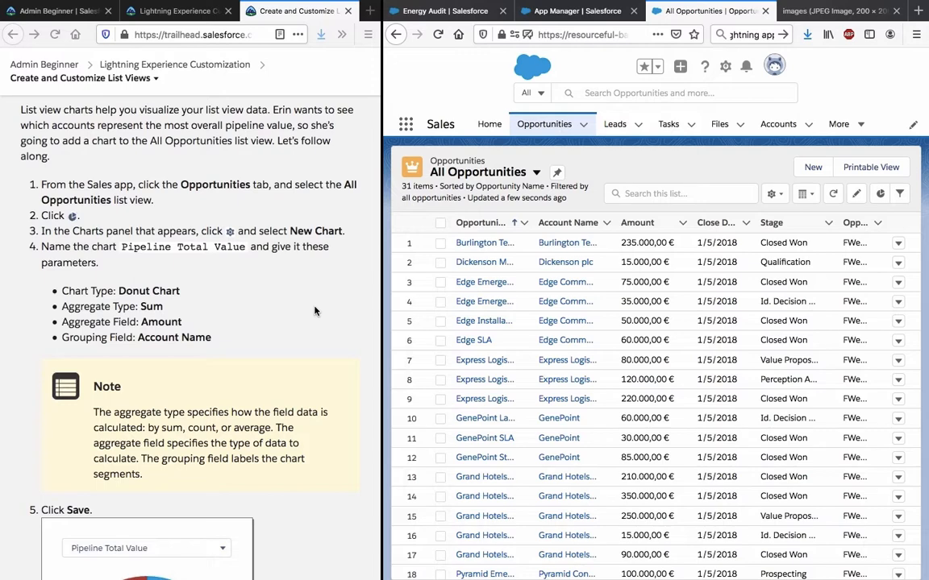
click(880, 195)
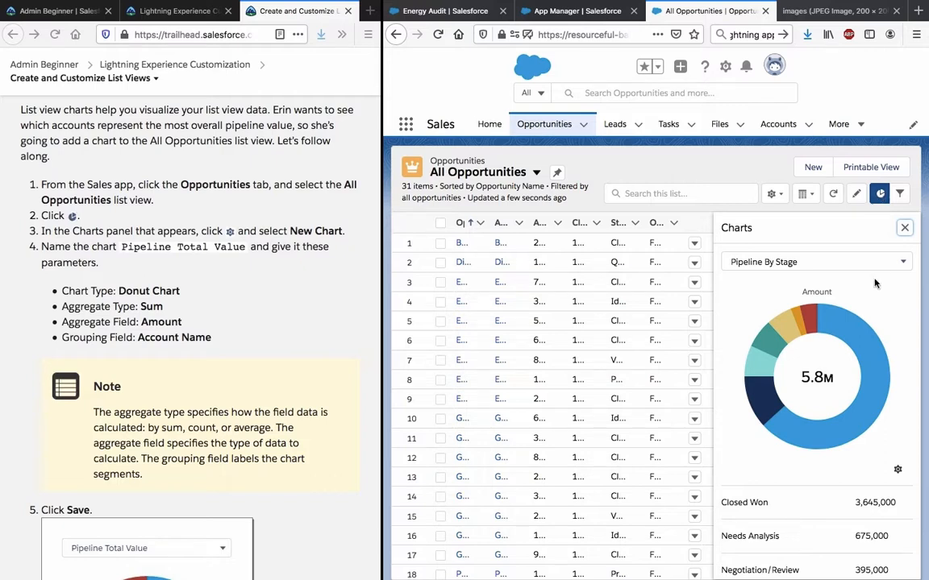
Start a new chart for All Opportunities and name it Pipeline Total Value, copying the name from the Trailhead instructions
scroll(874, 283, down, 1)
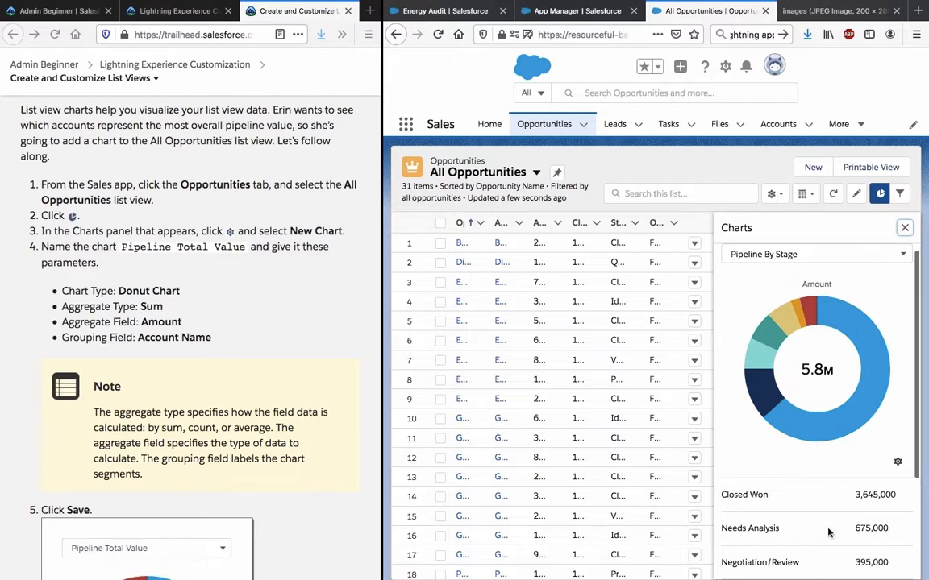
scroll(826, 533, down, 3)
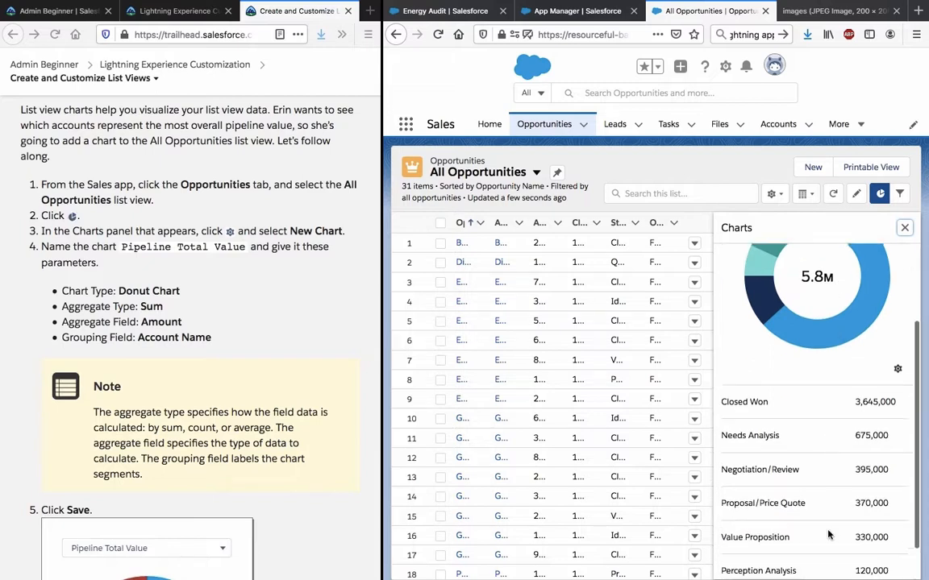
click(896, 359)
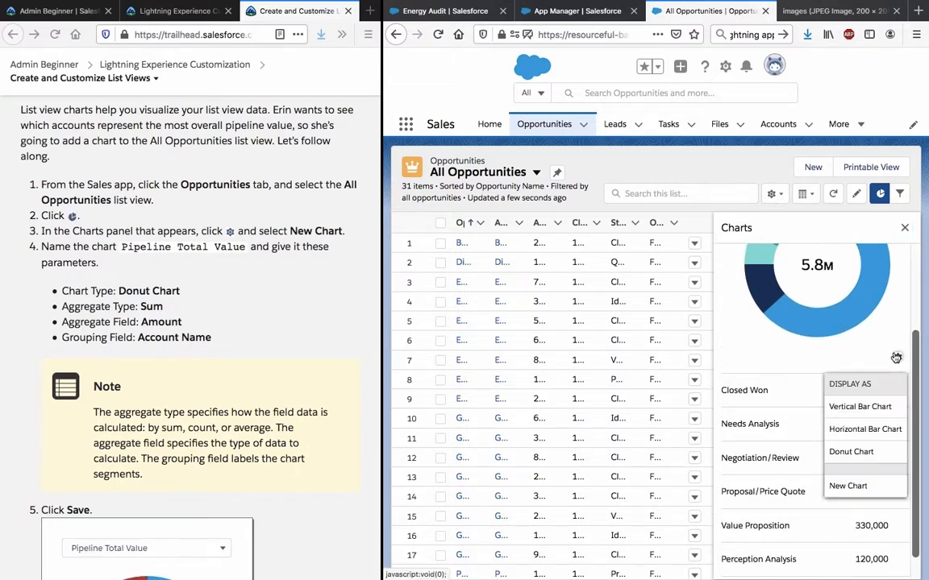
click(853, 485)
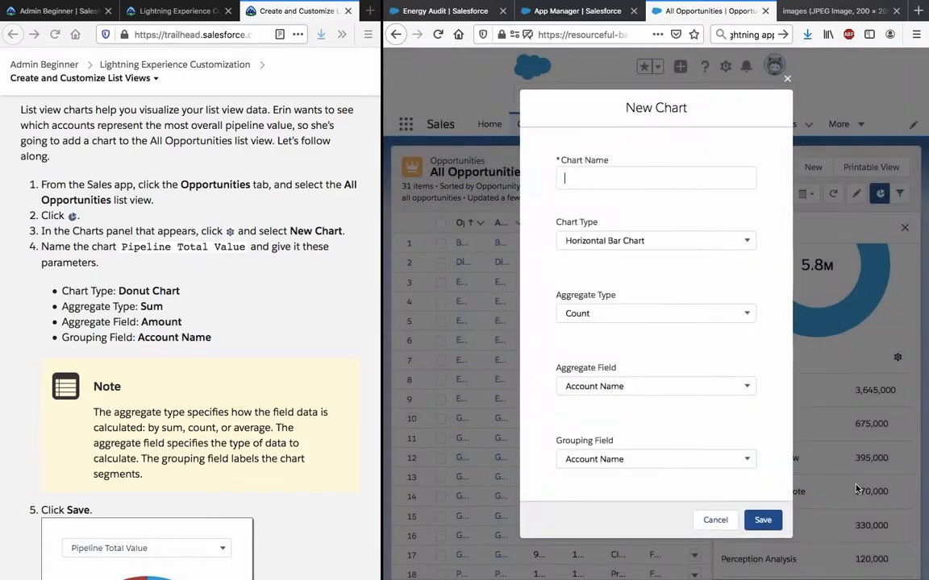
click(250, 258)
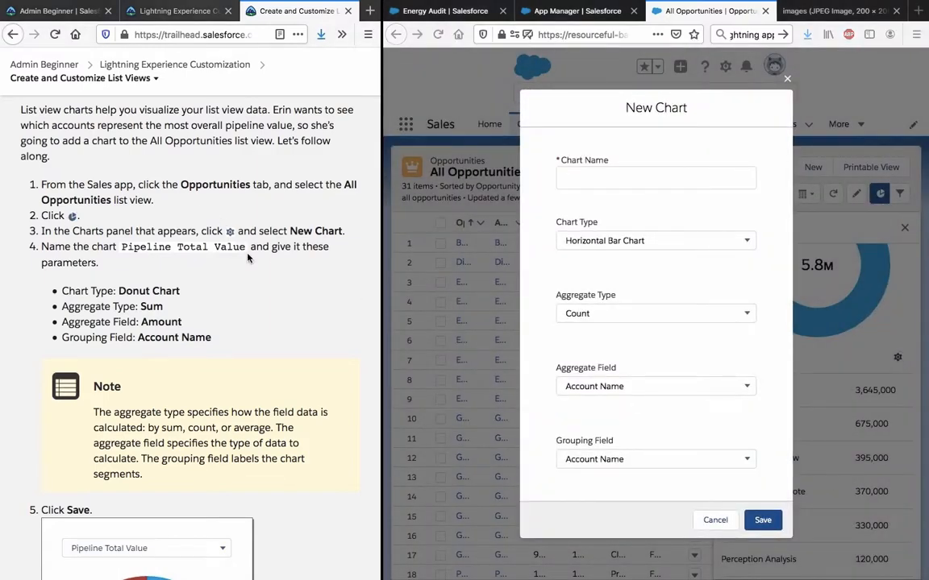
drag(246, 253, 121, 250)
key(ctrl+c)
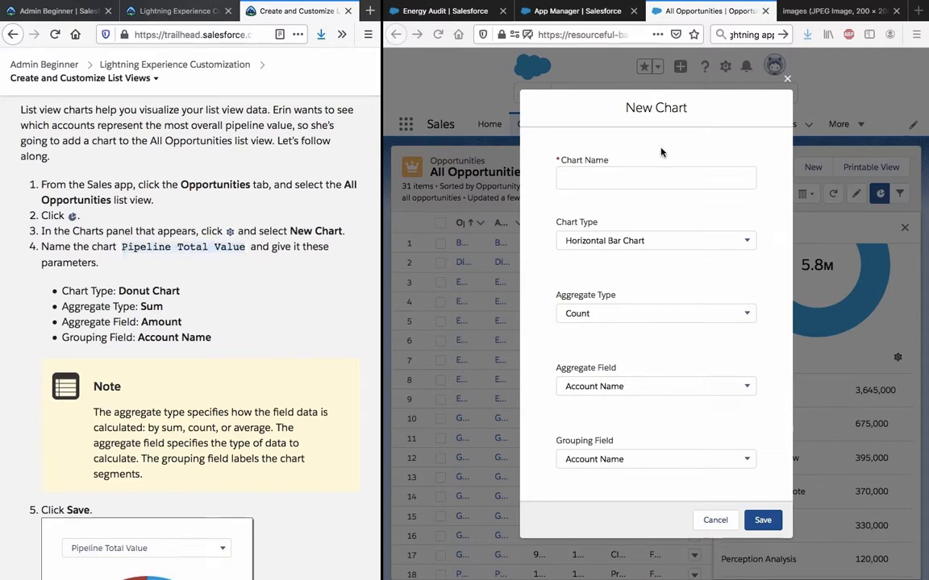
click(650, 174)
key(ctrl+v)
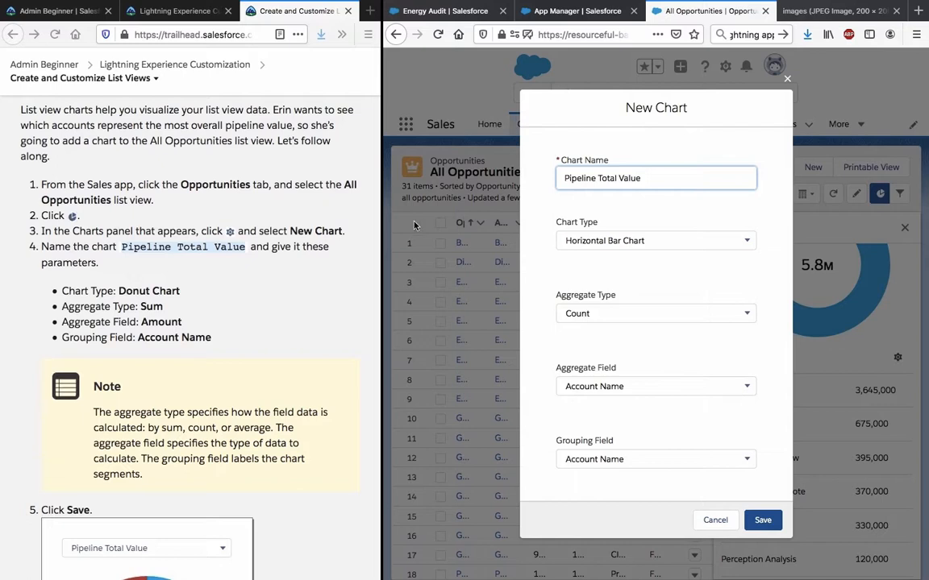
Make the new chart a Donut Chart with aggregate type Sum on Amount, grouped by Account Name, and save it
click(252, 323)
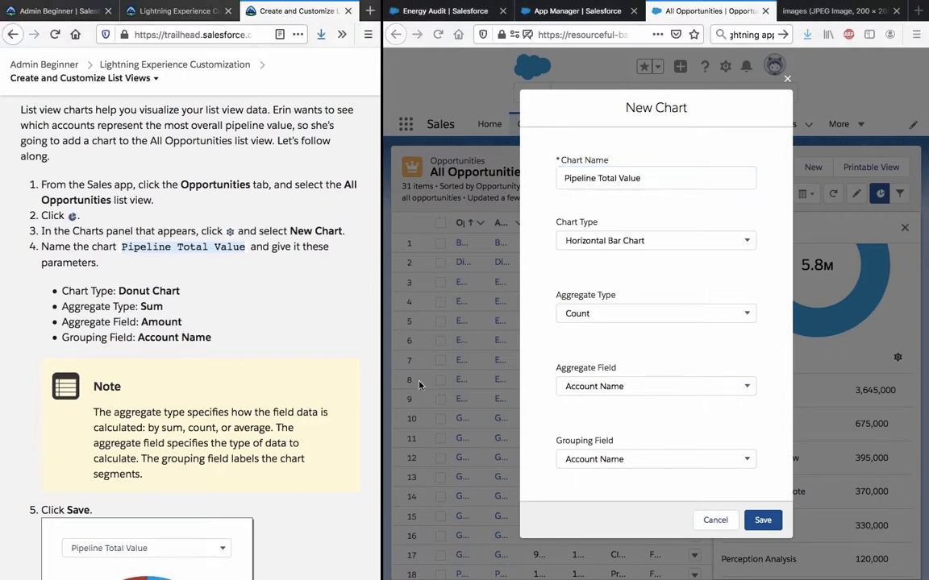
click(295, 305)
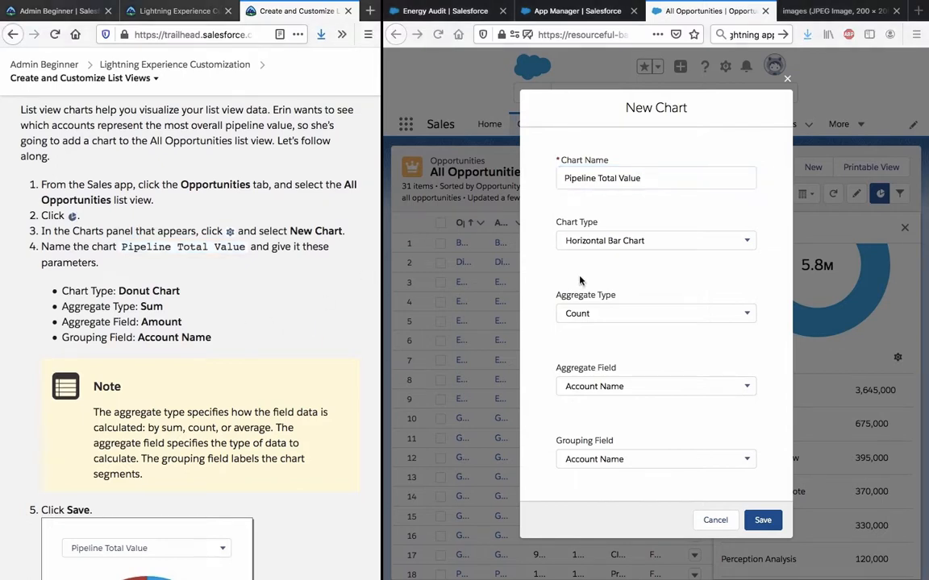
click(651, 234)
click(653, 240)
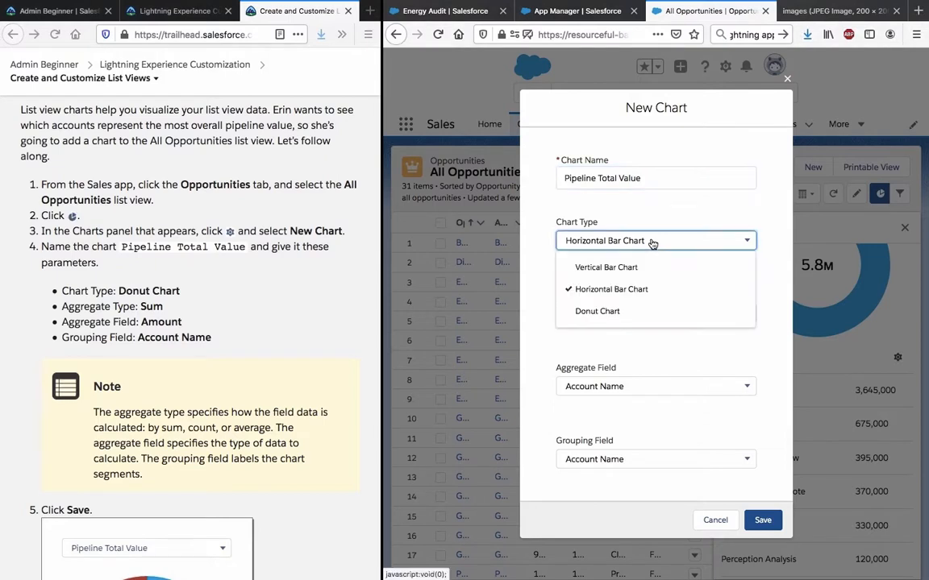
click(626, 310)
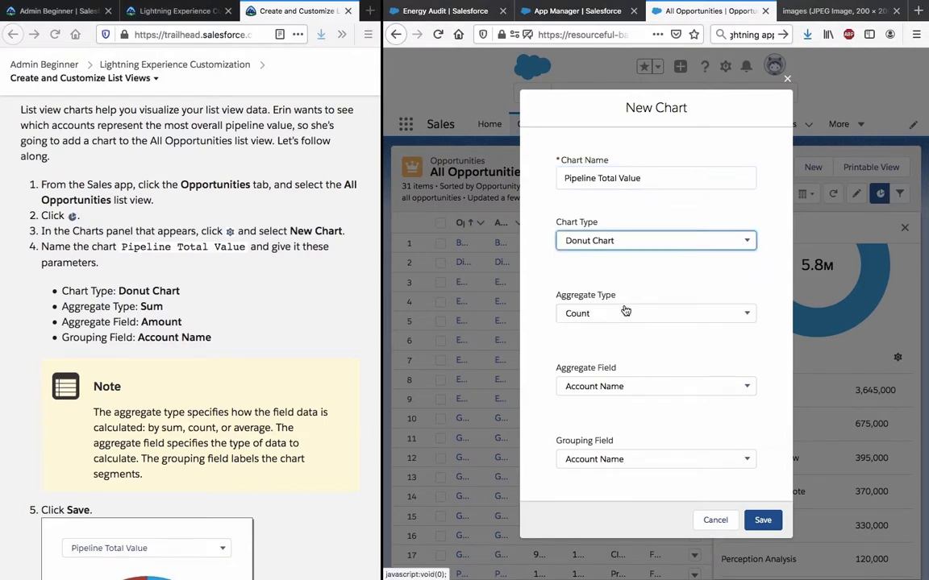
click(626, 313)
click(620, 363)
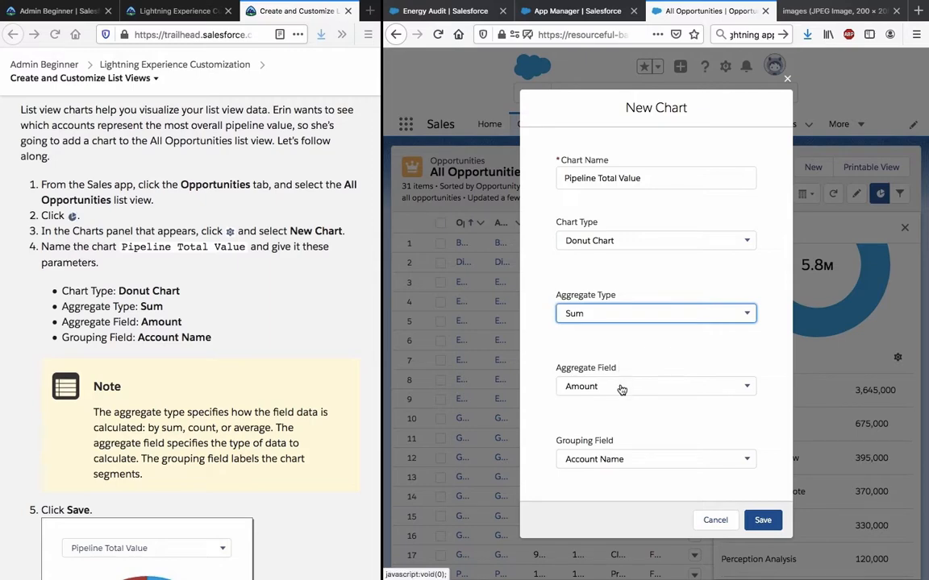
click(763, 521)
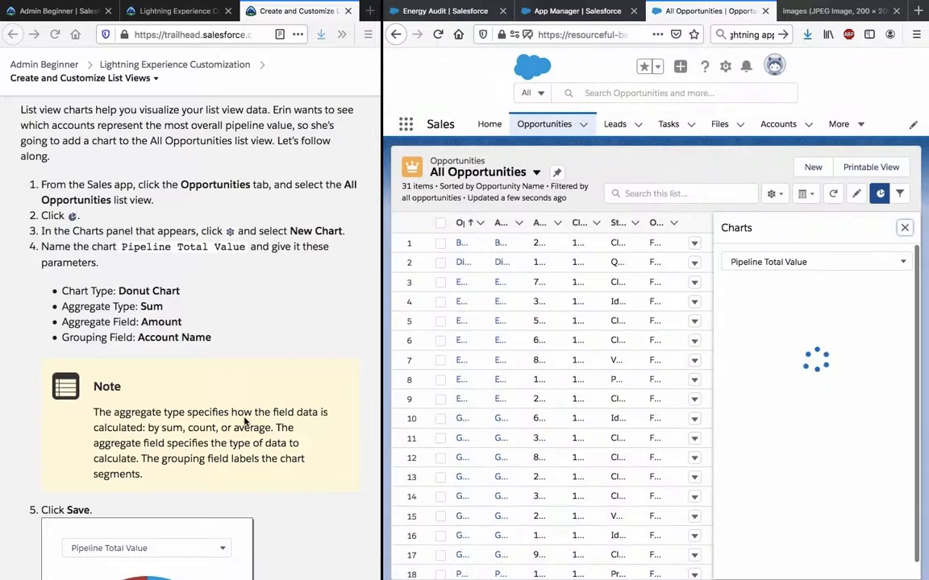
Read the Trailhead notes on aggregate settings and chart availability, and compare the saved chart with the example picture
triple_click(244, 417)
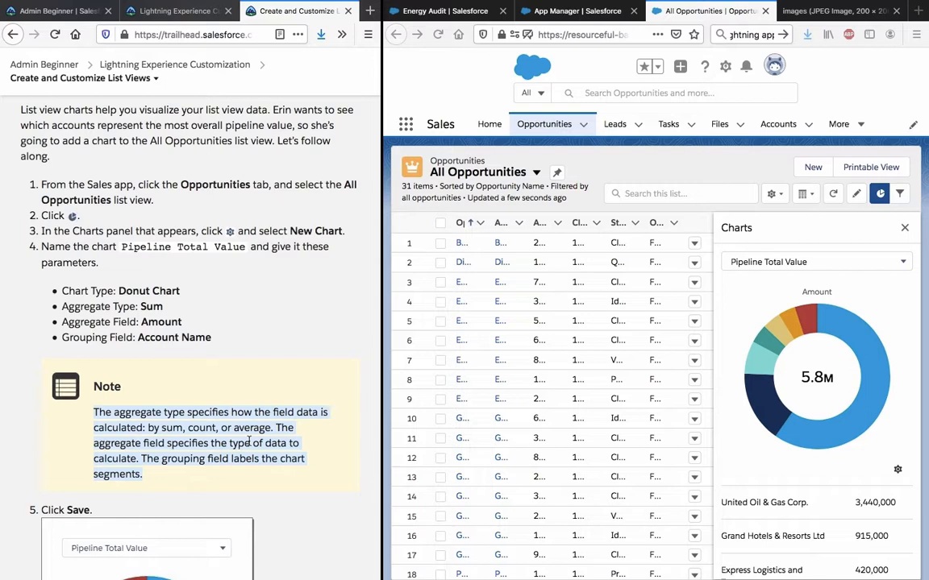
click(248, 441)
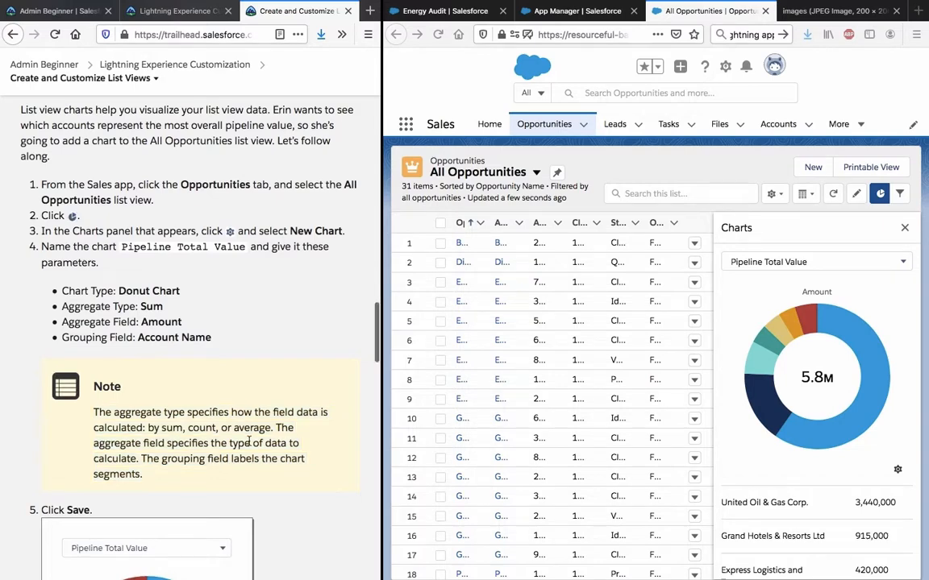
scroll(249, 441, down, 2)
scroll(249, 445, down, 5)
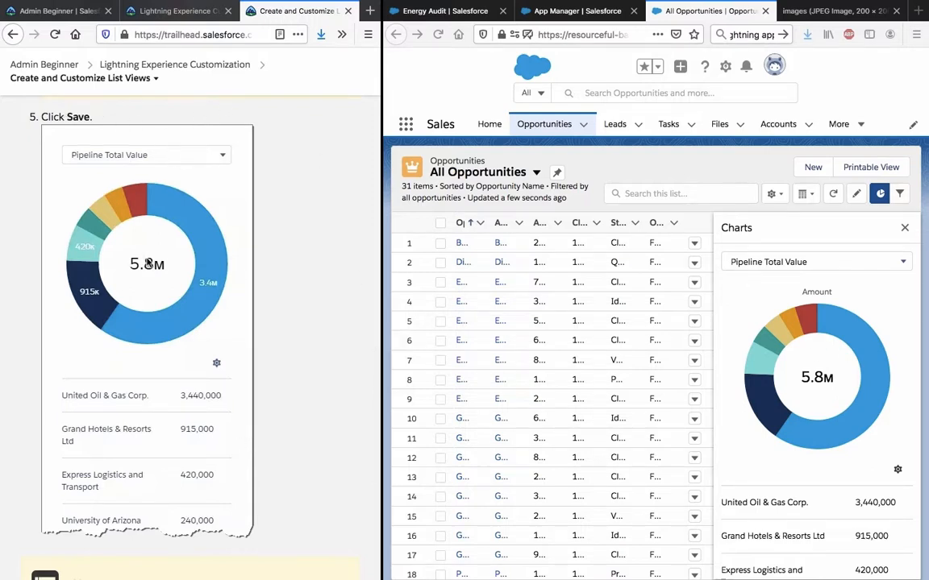
scroll(311, 394, down, 5)
scroll(312, 394, down, 3)
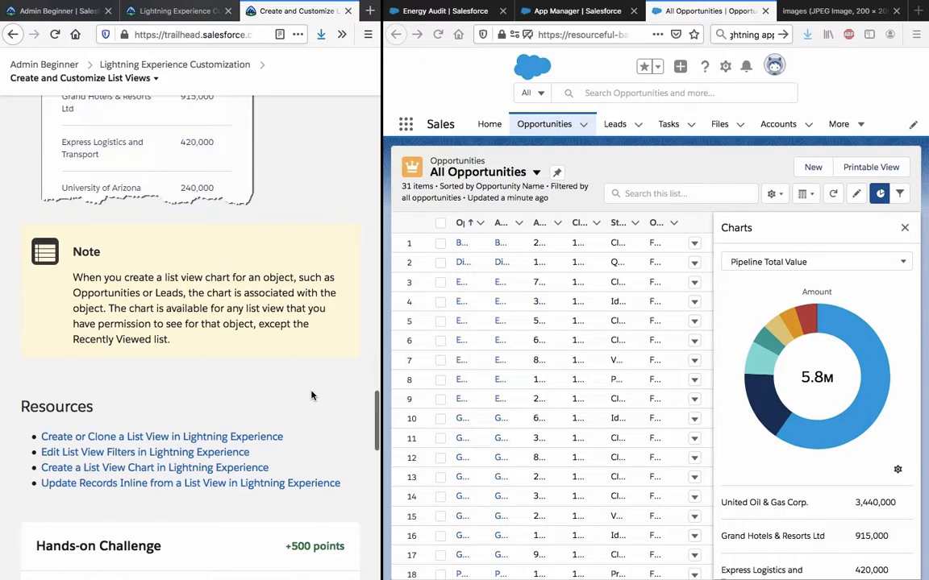
Review the hands-on challenge requirements for the custom list view and go to the Sales app's Home page
scroll(312, 395, down, 1)
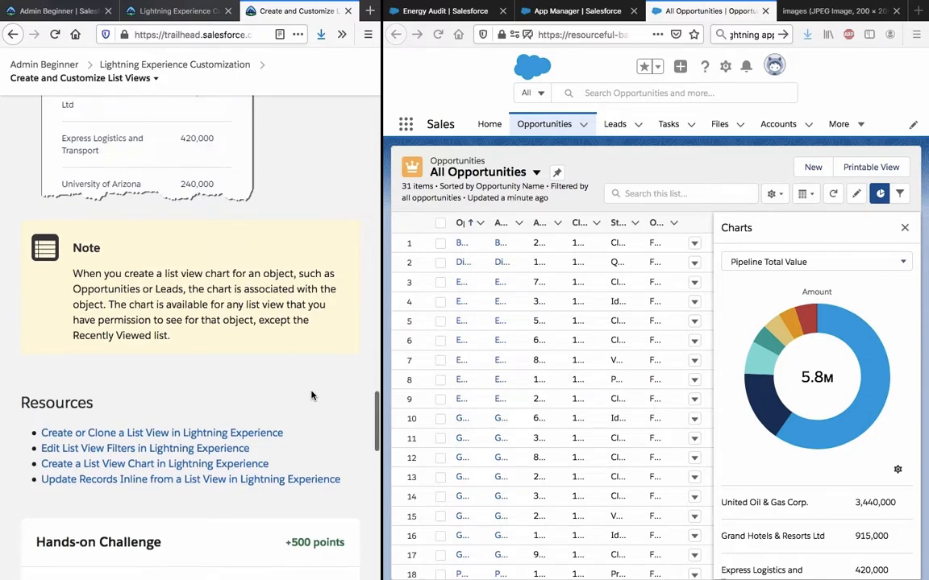
scroll(312, 395, down, 5)
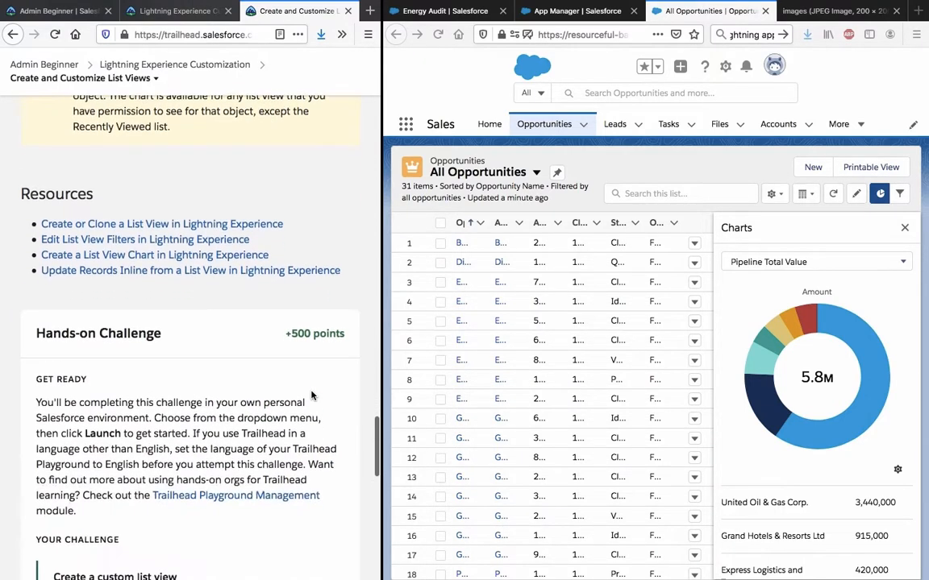
scroll(312, 395, down, 4)
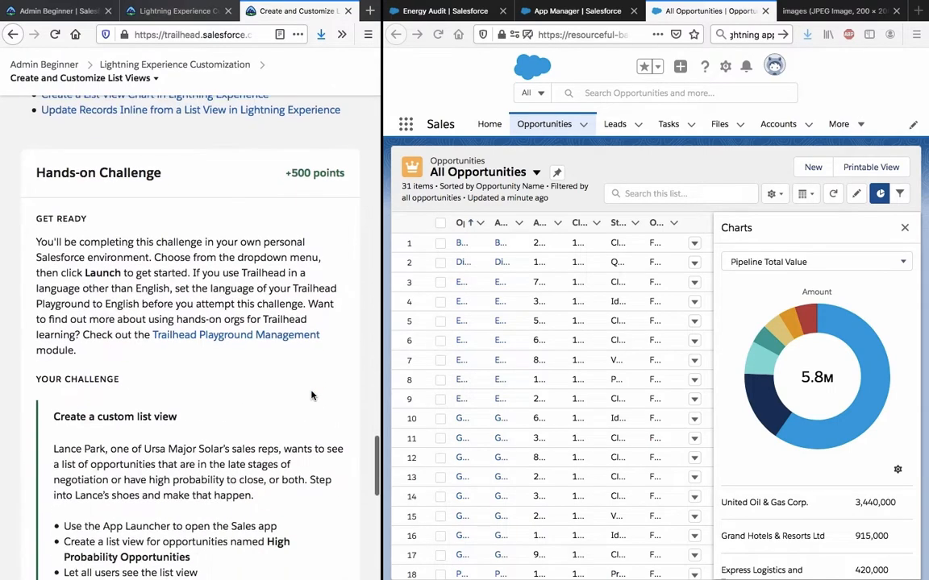
scroll(312, 395, down, 3)
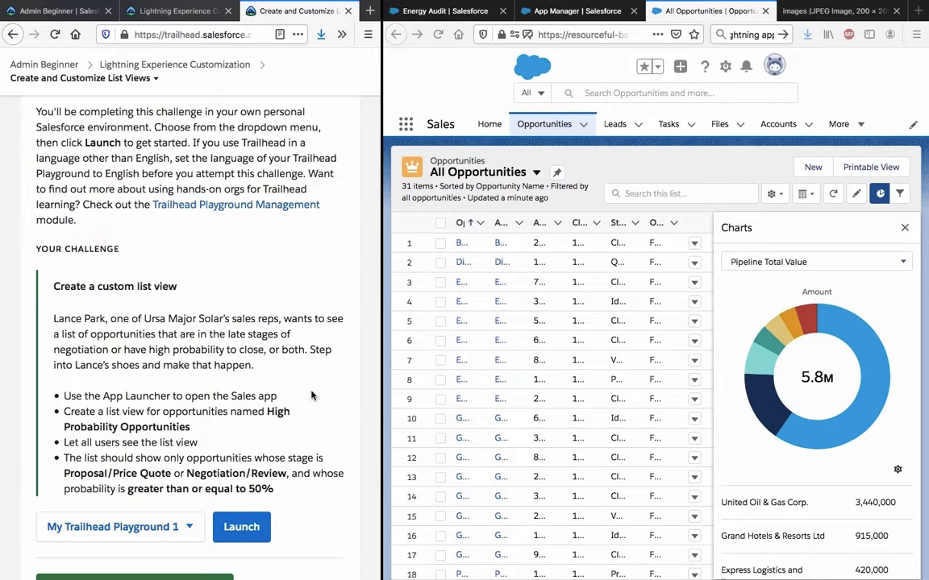
click(405, 126)
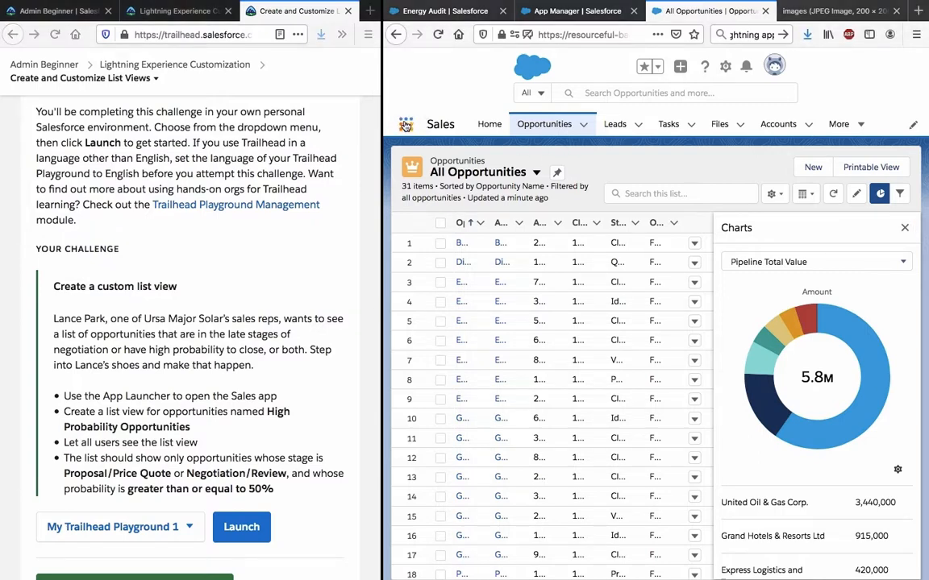
click(488, 126)
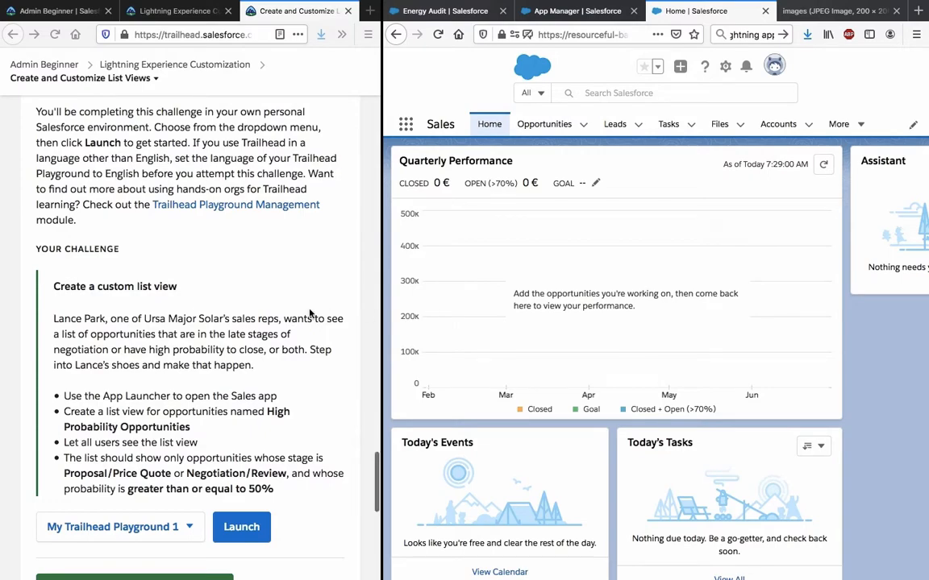
Look up the Trailhead instructions for creating a list view, including its name, visibility and filters
scroll(309, 314, up, 20)
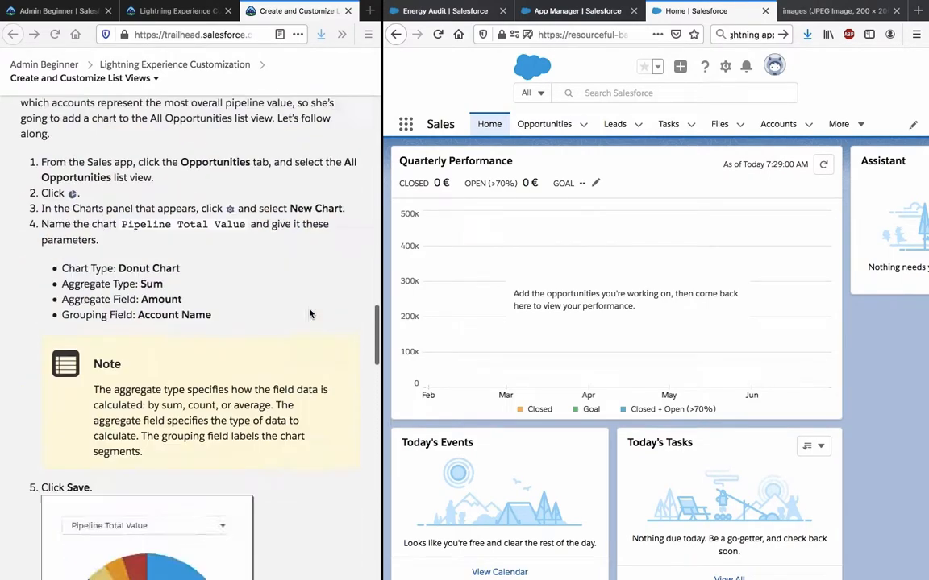
scroll(310, 315, up, 5)
scroll(309, 313, up, 10)
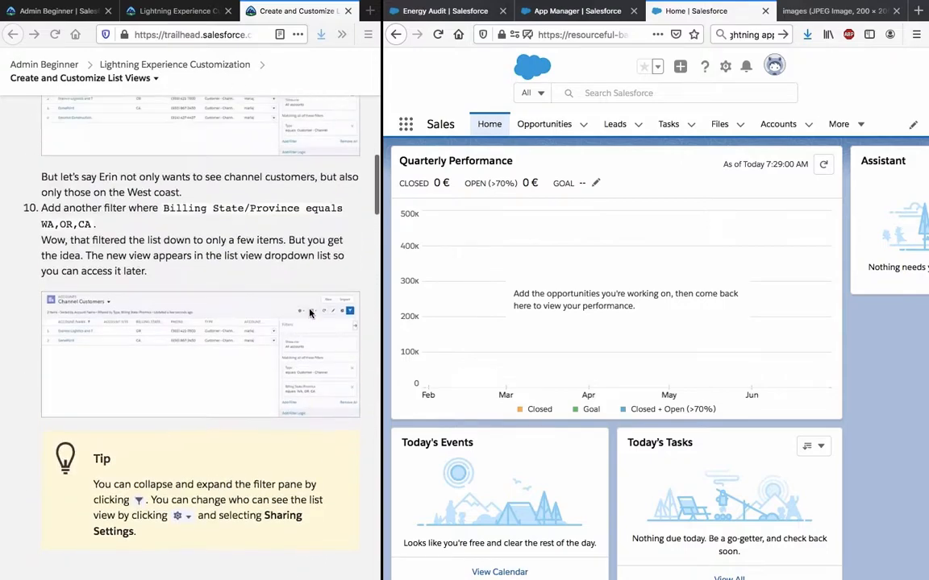
scroll(309, 313, up, 5)
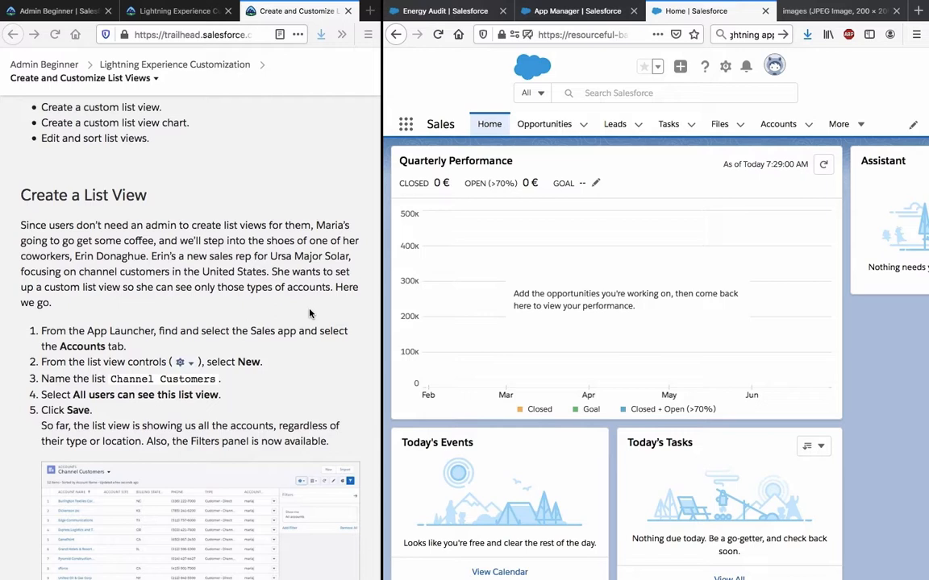
Go to Opportunities and switch to the All Opportunities list view
click(570, 123)
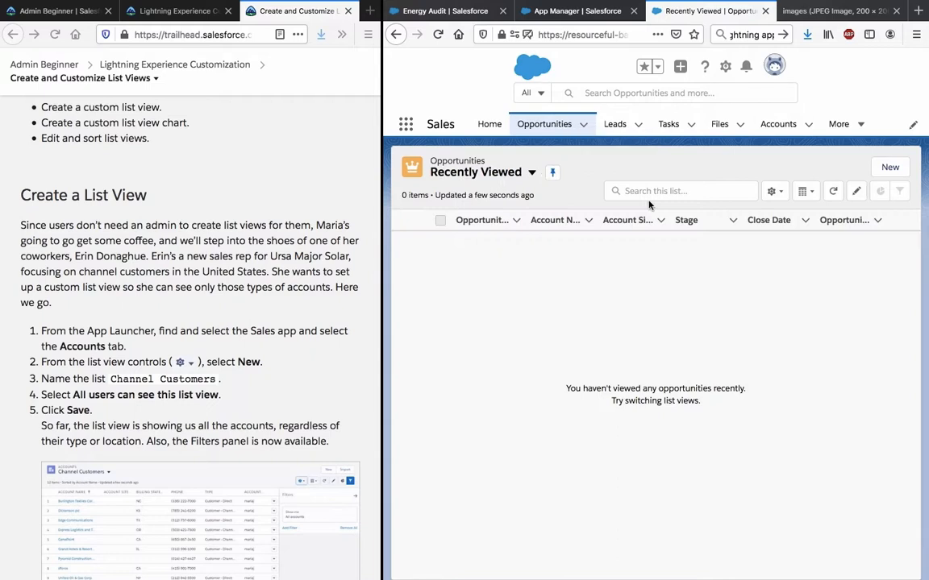
click(530, 173)
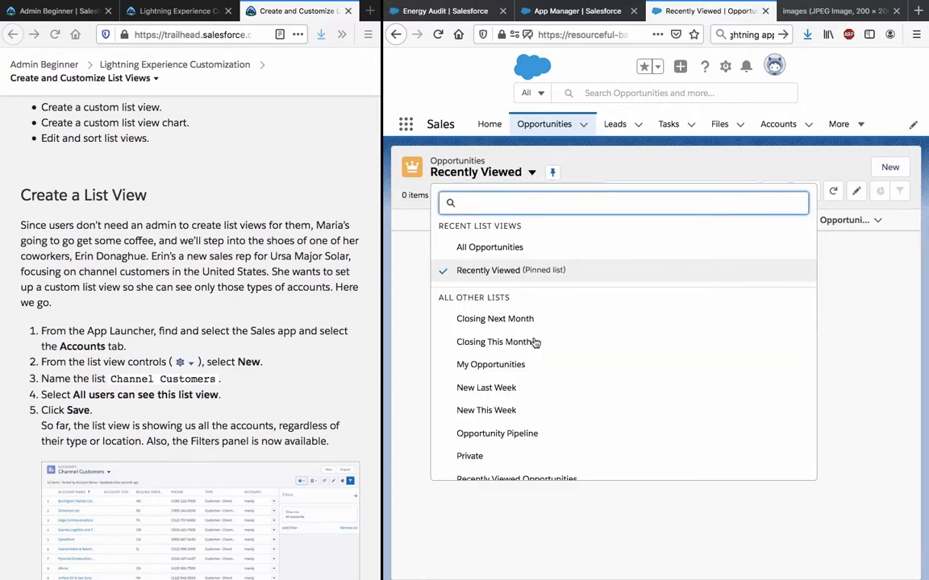
scroll(531, 306, down, 1)
scroll(534, 356, up, 1)
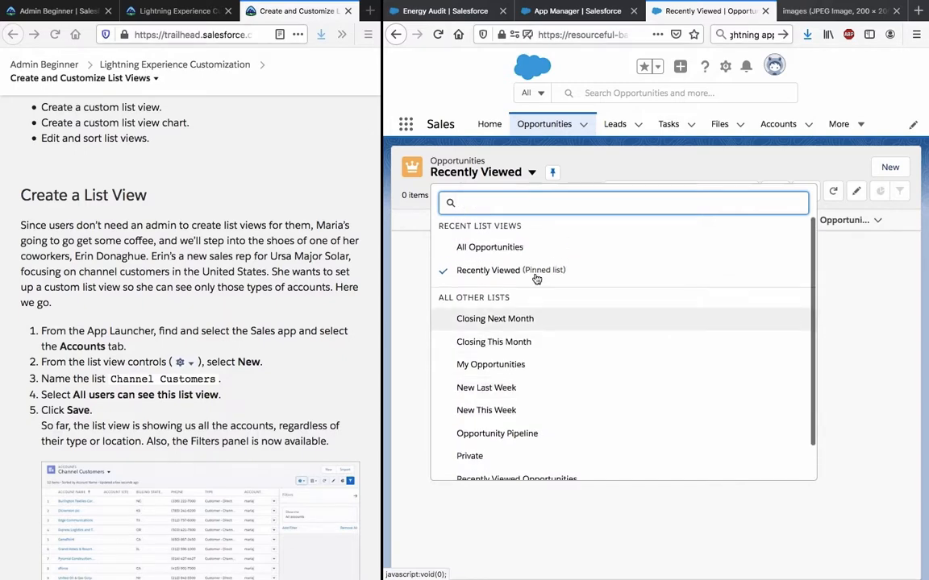
click(540, 246)
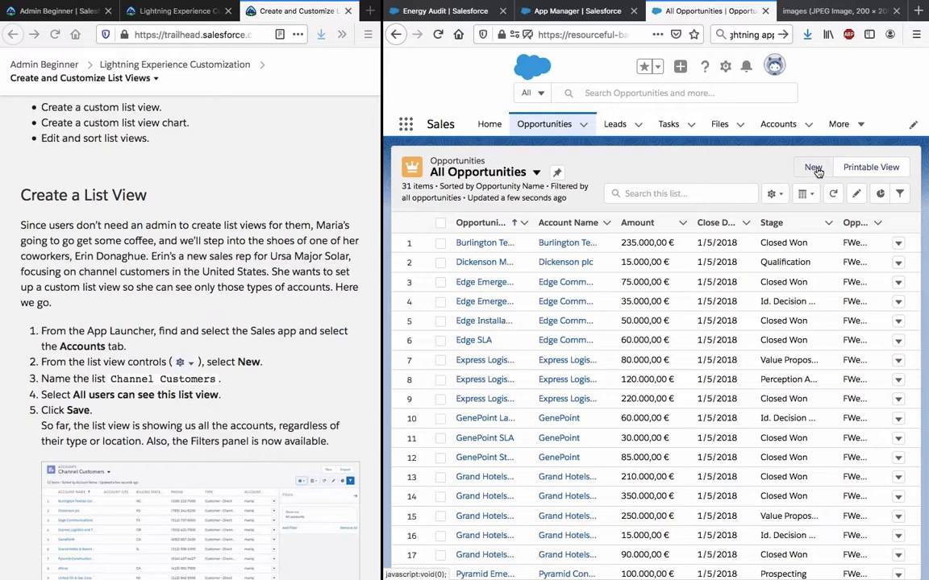
click(815, 167)
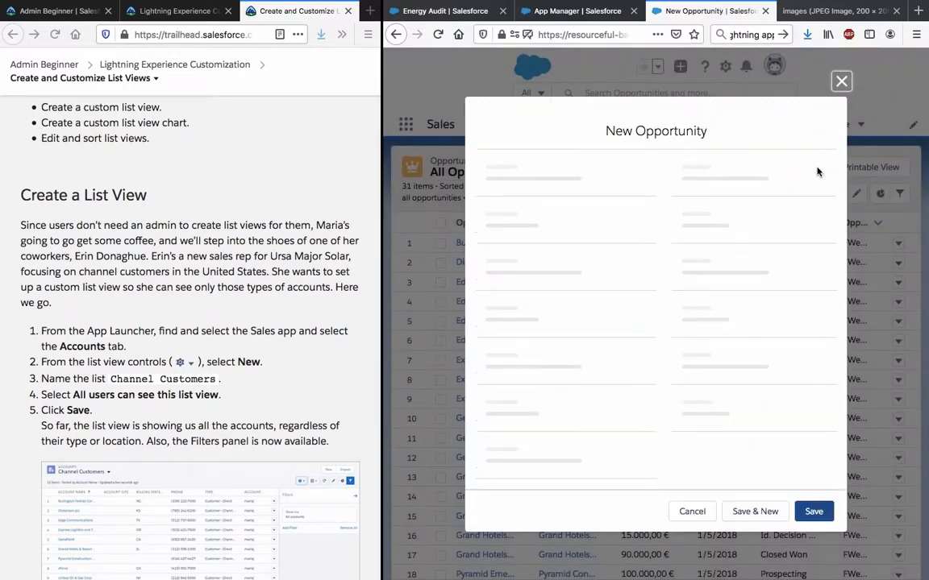
click(843, 81)
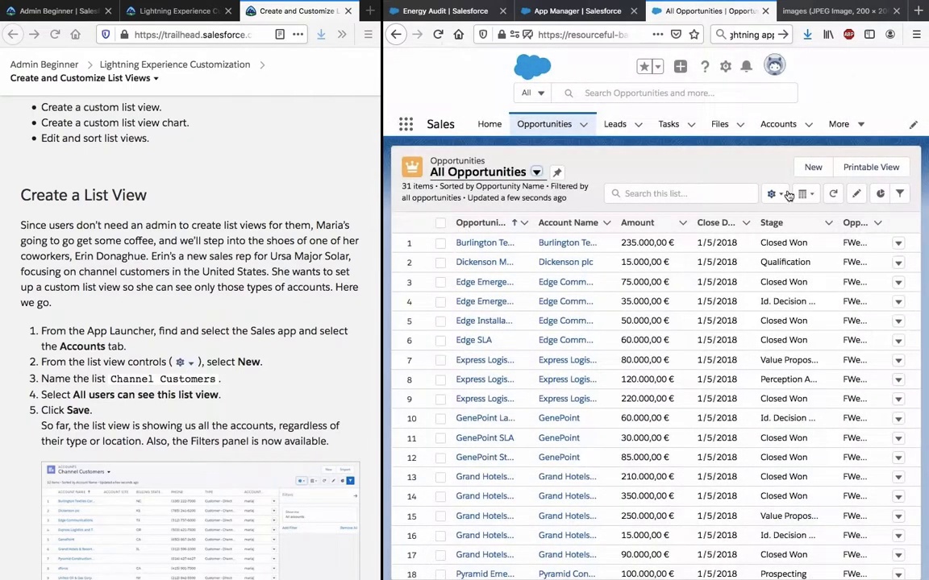
Start a new opportunities list view and name it High Probability Opportunities, copying the name from the challenge text
click(780, 196)
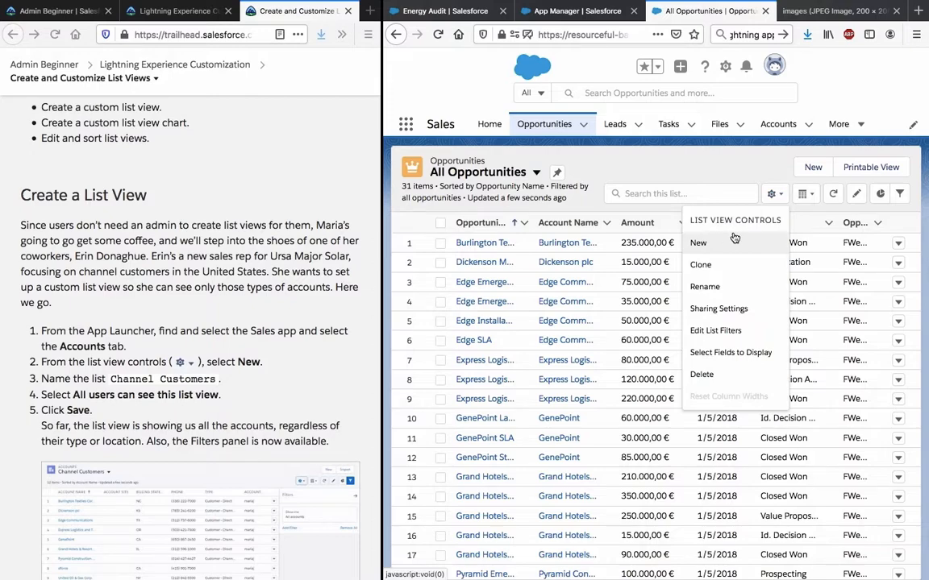
click(698, 243)
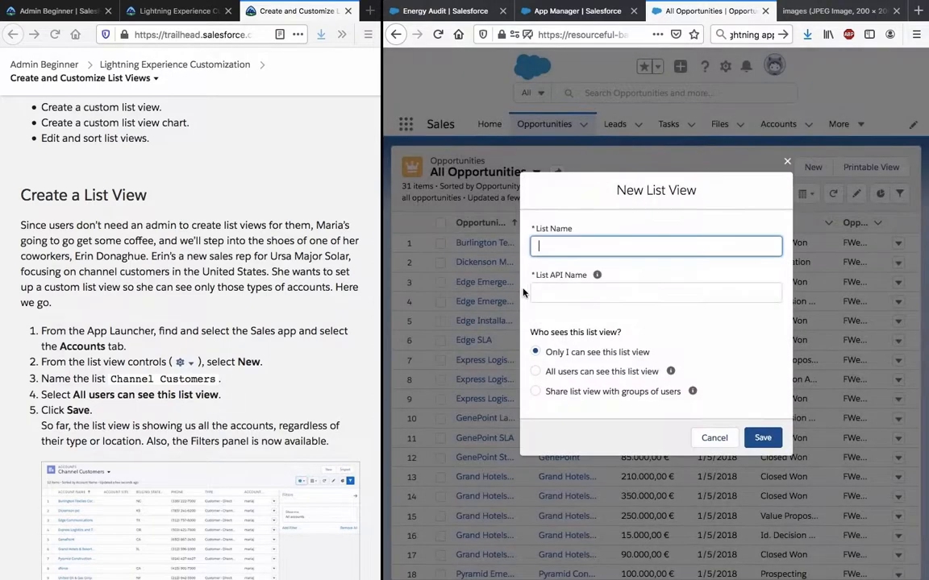
scroll(249, 461, down, 5)
scroll(249, 461, down, 20)
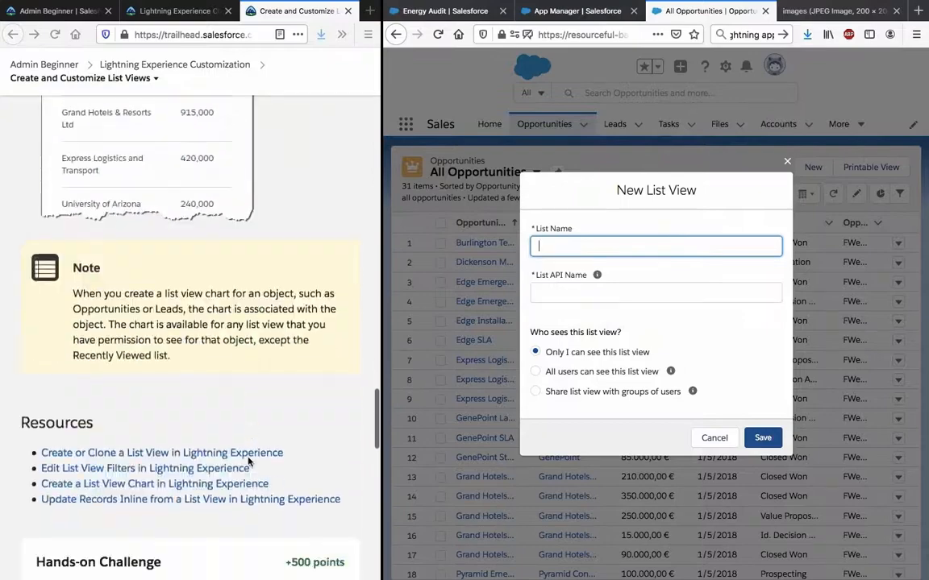
scroll(248, 461, up, 3)
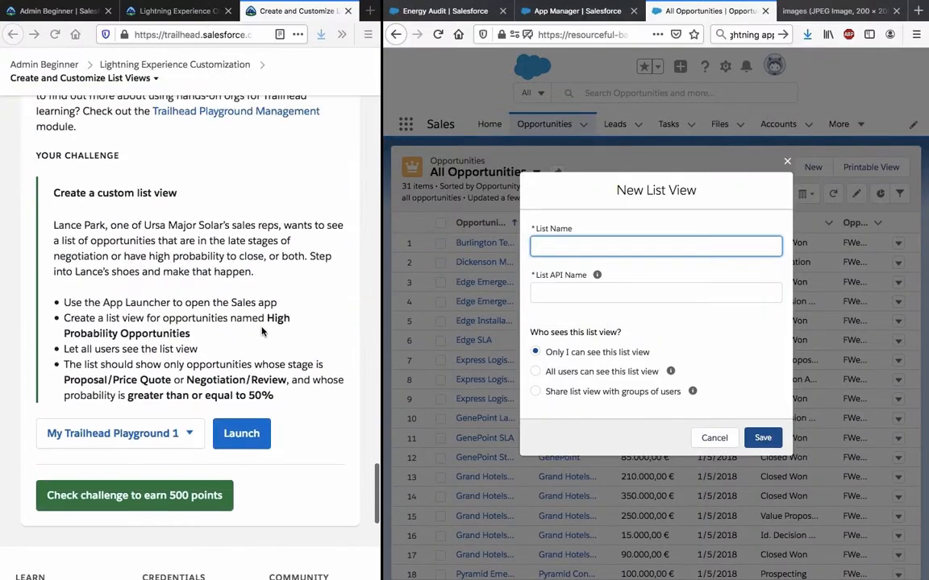
click(269, 317)
drag(269, 318, 275, 336)
key(ctrl+c)
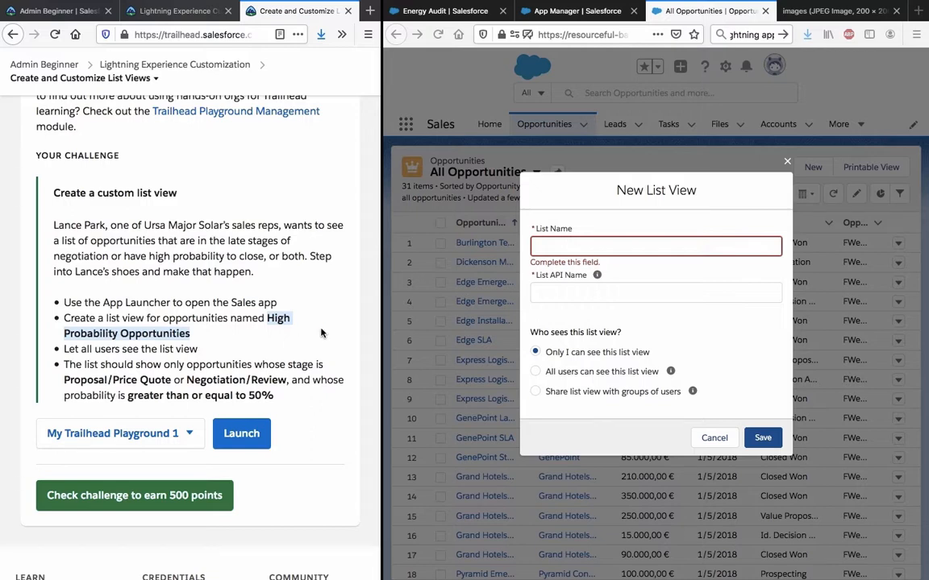
click(612, 240)
key(ctrl+v)
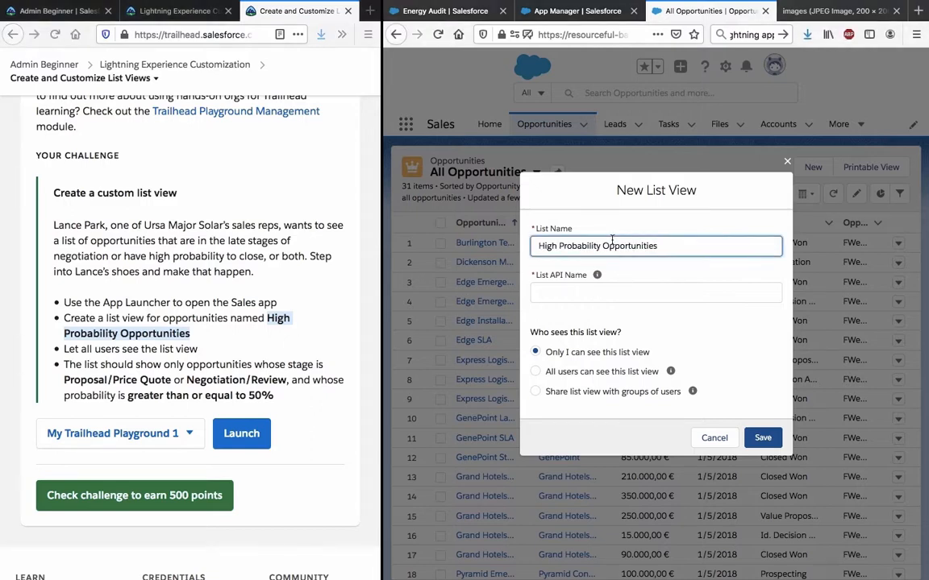
click(603, 315)
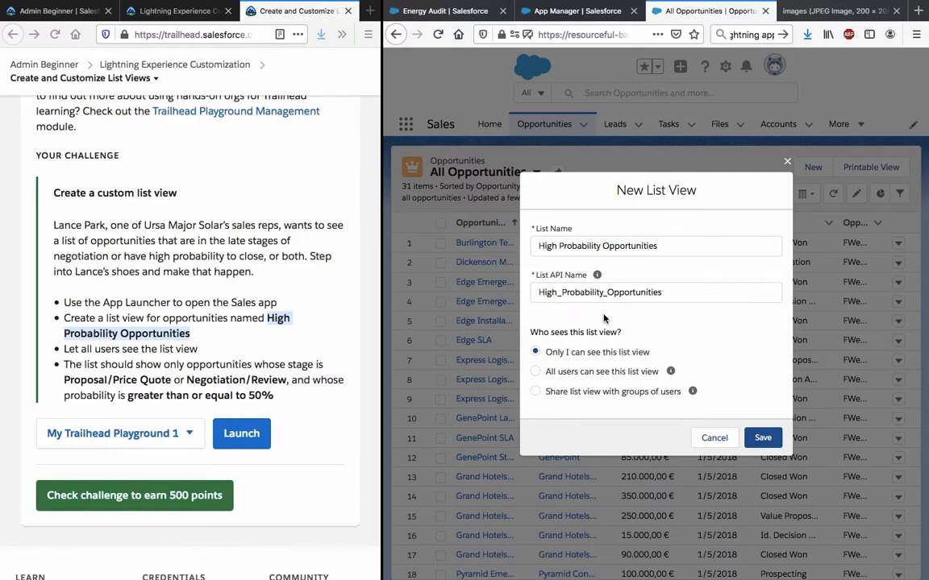
Let all users see the High Probability Opportunities list view, as the challenge requires, and save it
click(259, 322)
triple_click(161, 351)
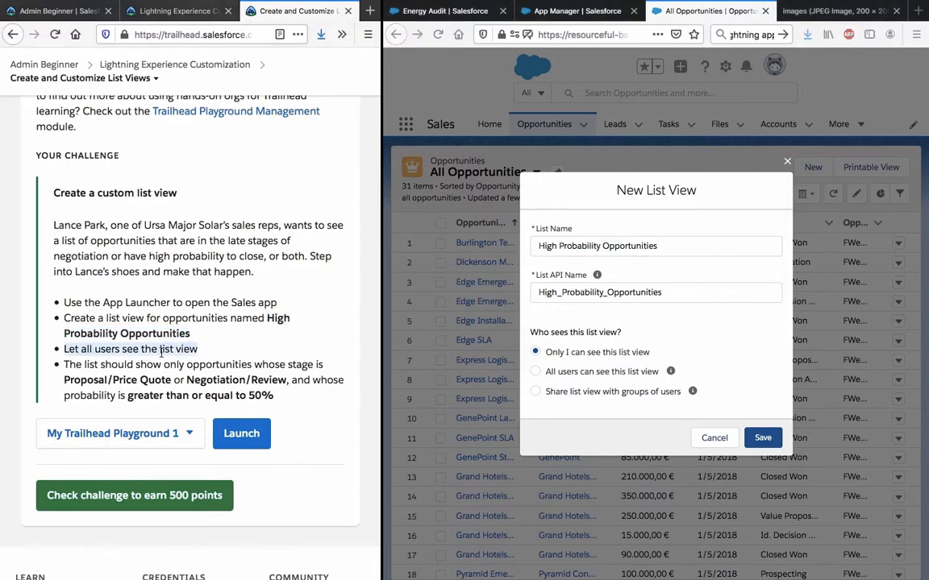
click(619, 371)
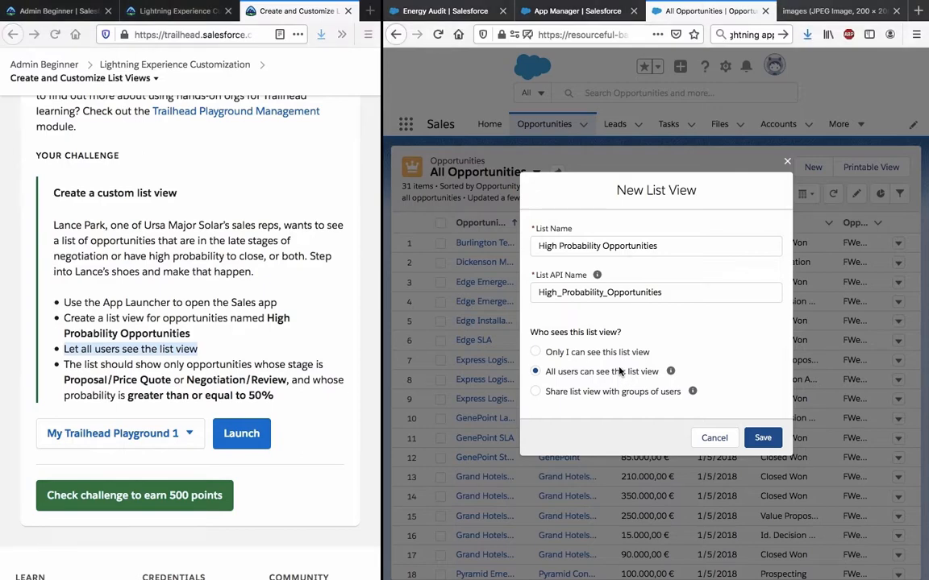
click(762, 437)
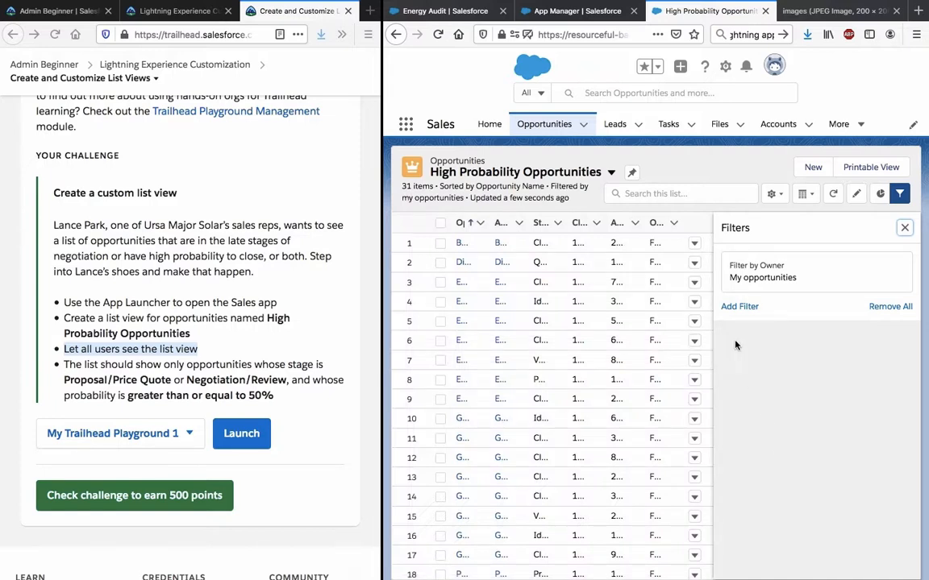
Add a filter on the Stage field to the High Probability Opportunities list view
click(737, 308)
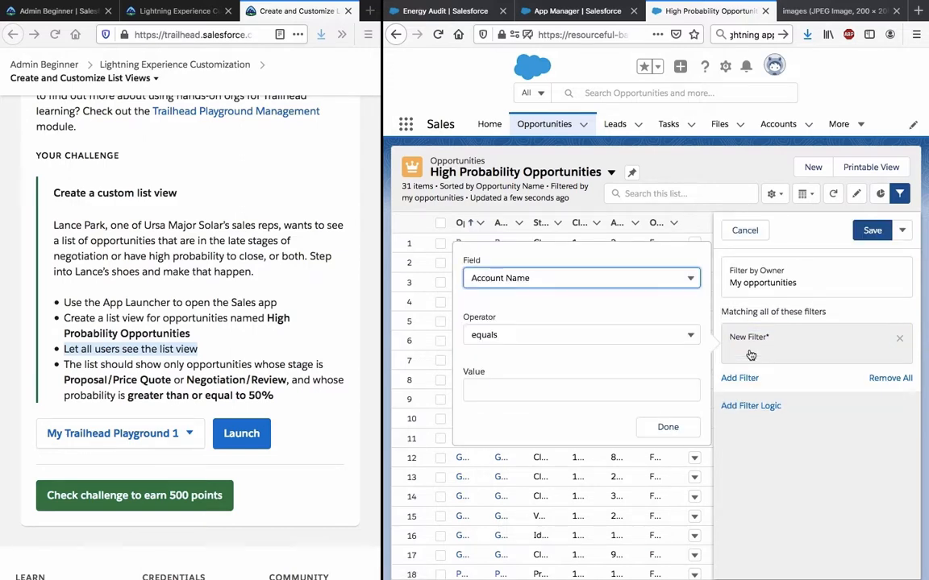
click(607, 276)
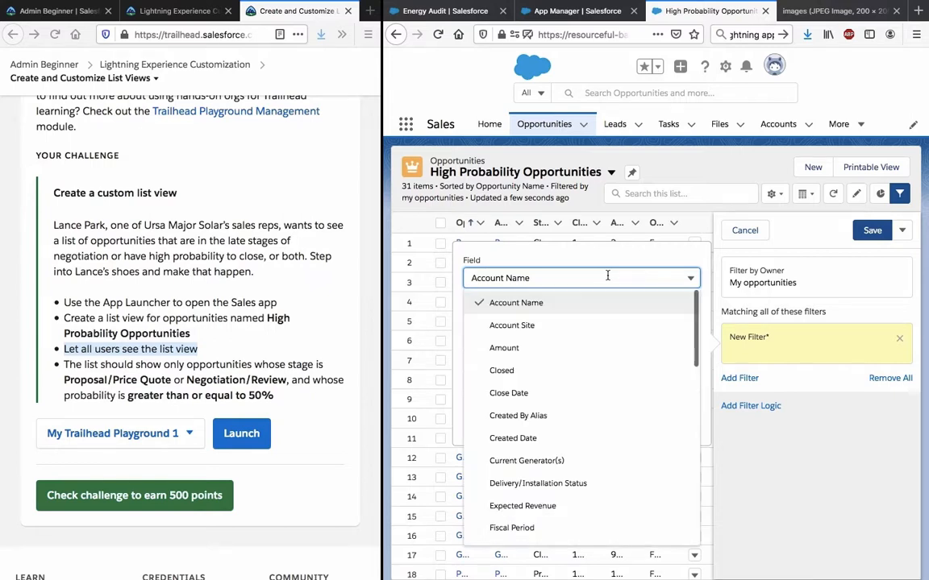
scroll(580, 403, down, 10)
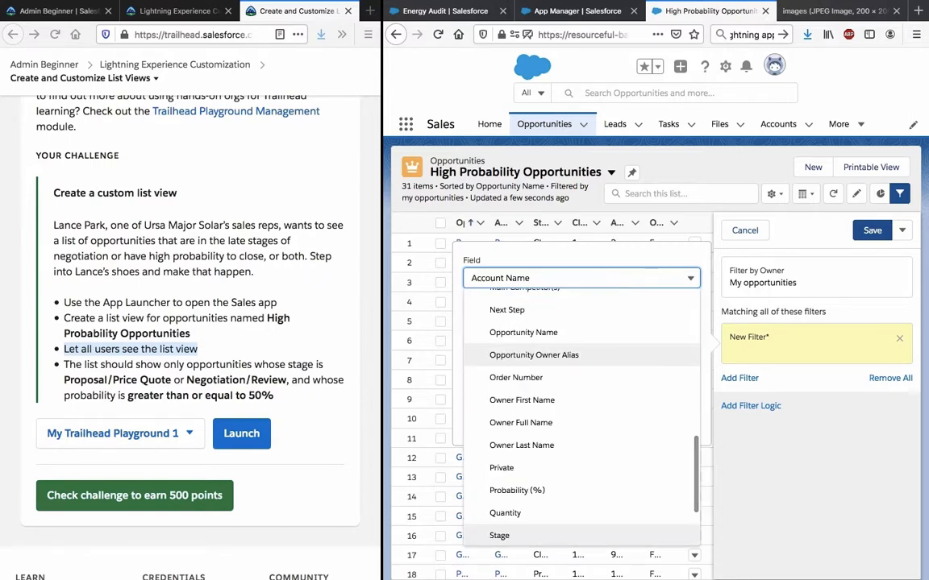
click(587, 535)
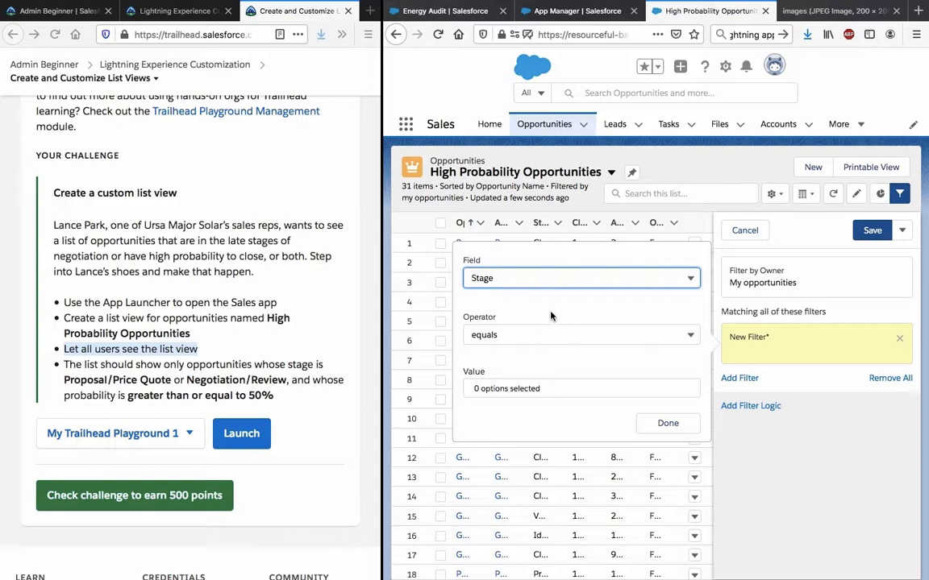
Set the operator of the new Stage filter to greater or equal
click(551, 332)
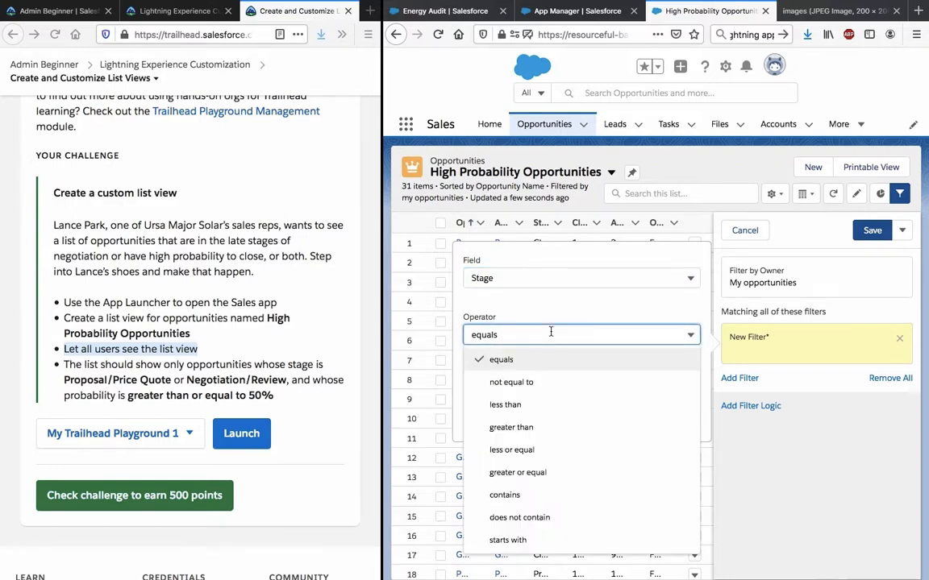
click(554, 426)
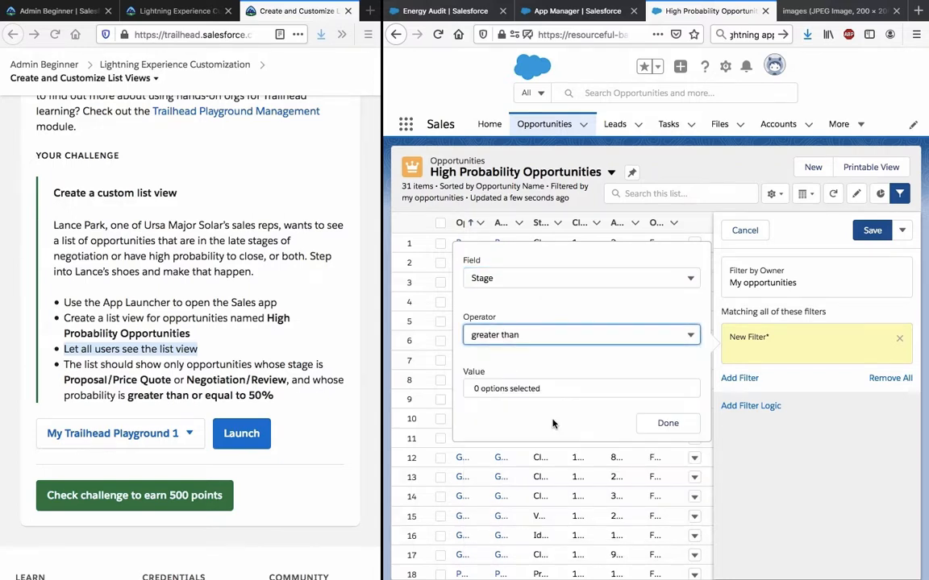
click(540, 390)
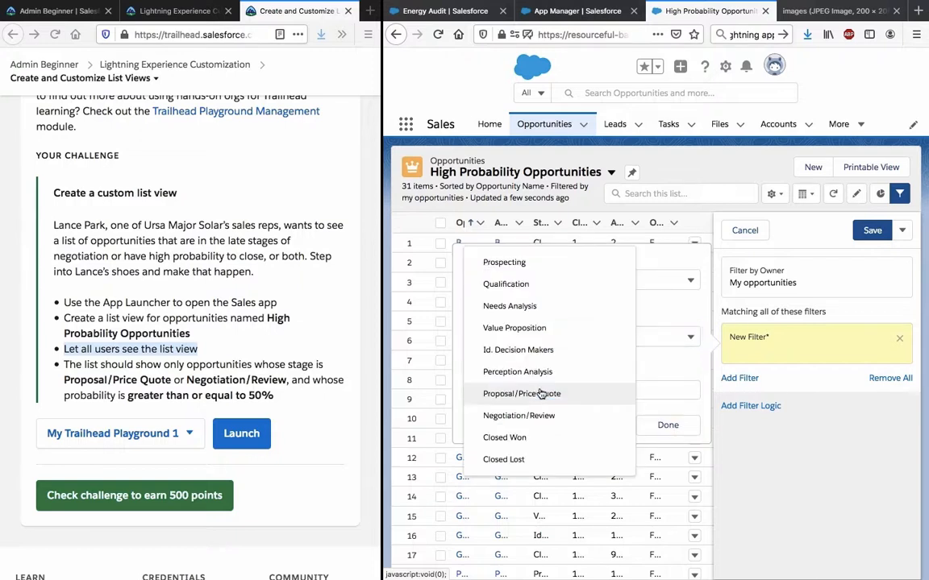
click(649, 338)
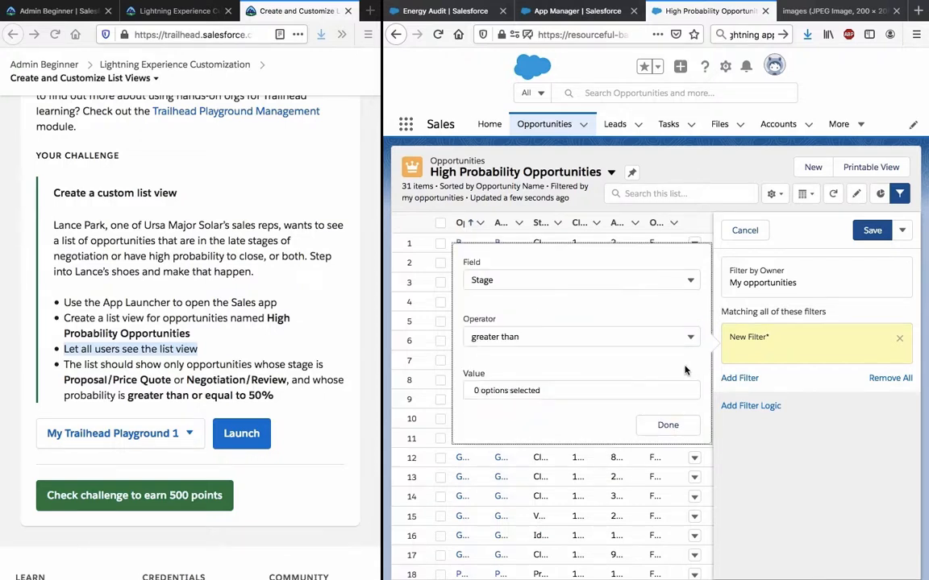
click(649, 345)
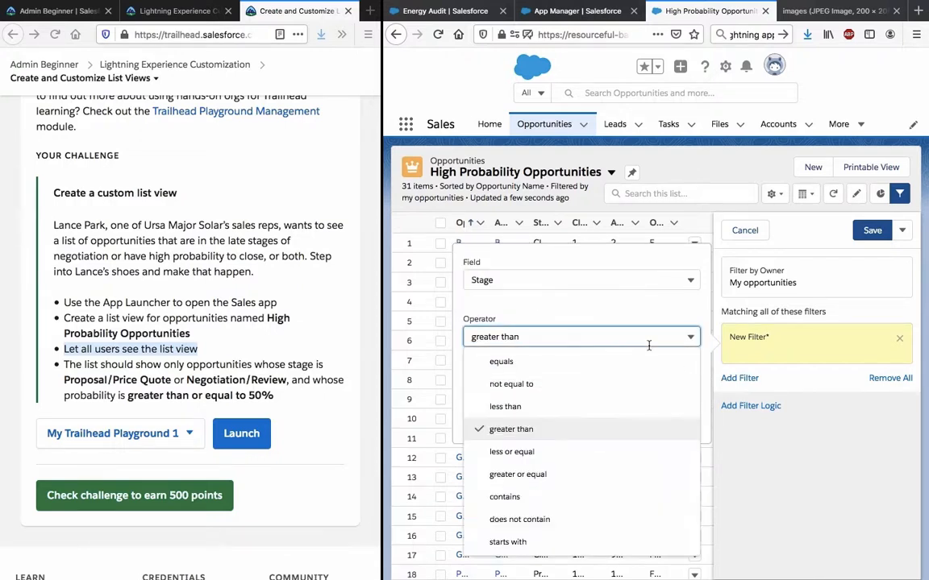
click(601, 476)
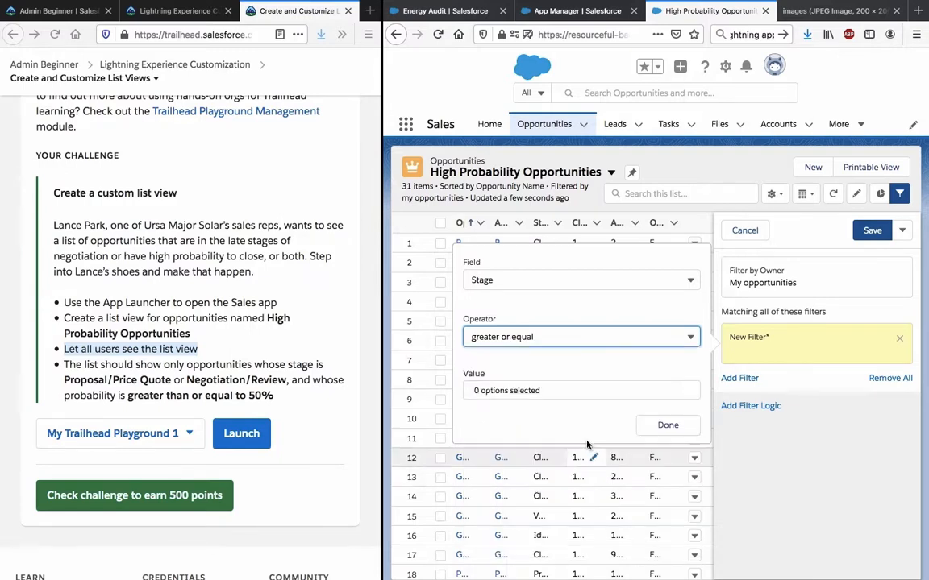
Set the Stage filter's values to Proposal/Price Quote and Negotiation/Review and apply them
click(568, 393)
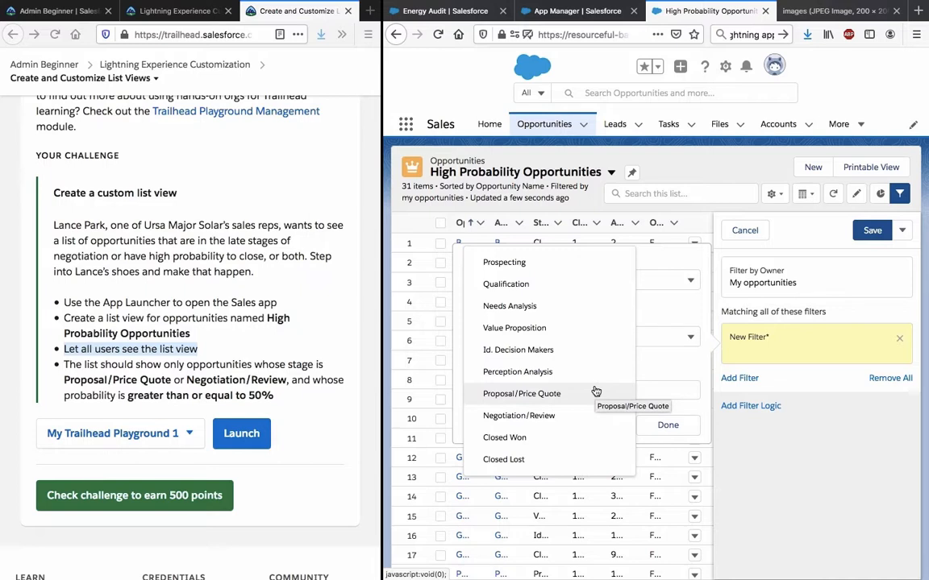
click(657, 342)
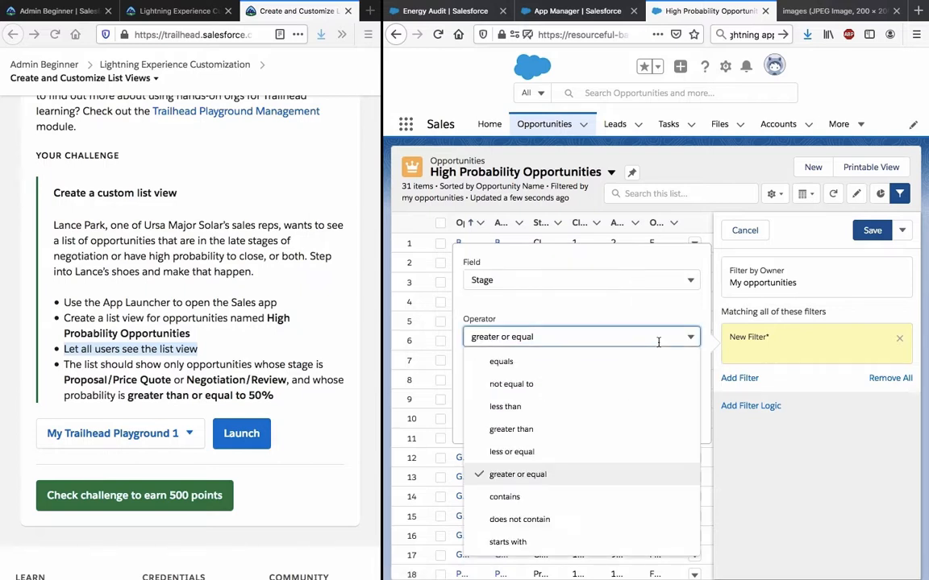
click(638, 320)
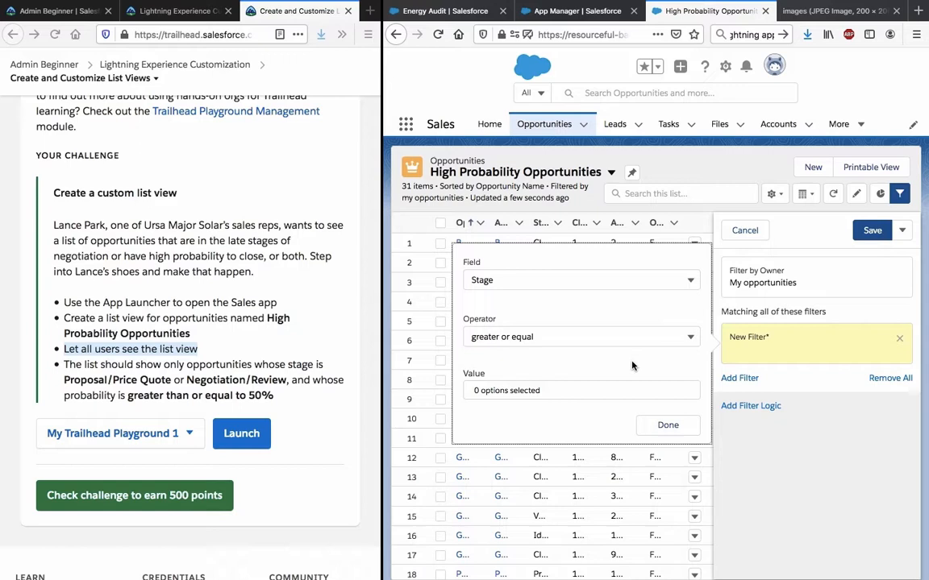
click(628, 394)
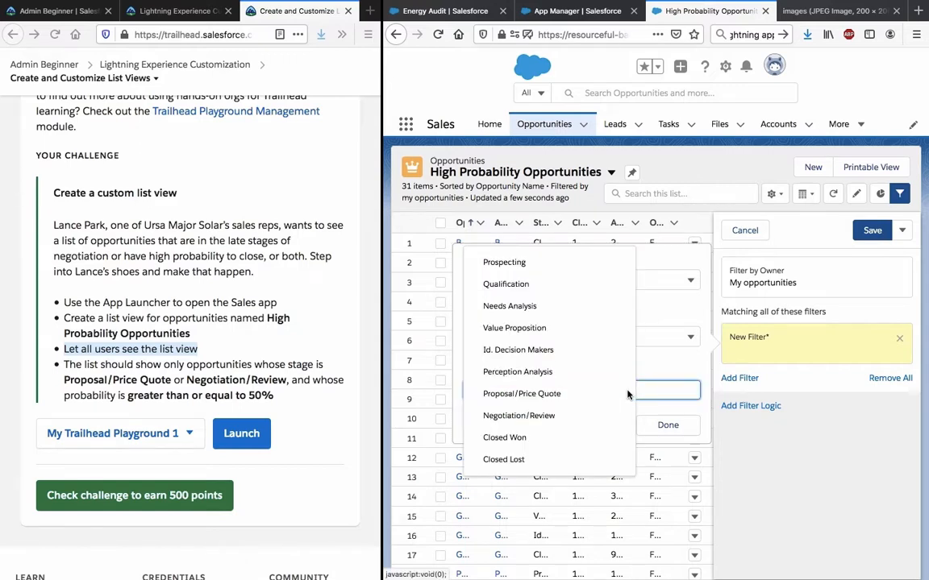
click(669, 374)
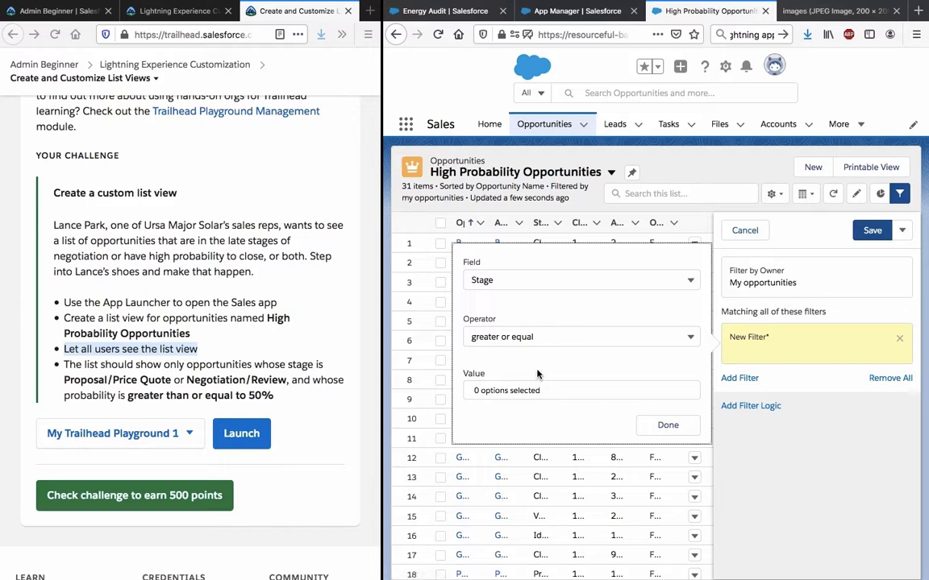
click(546, 331)
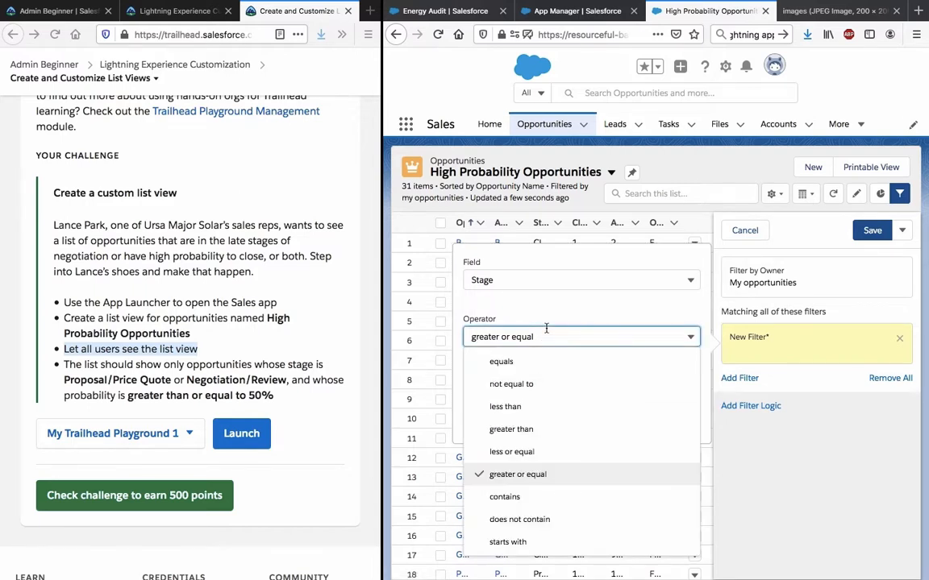
click(546, 332)
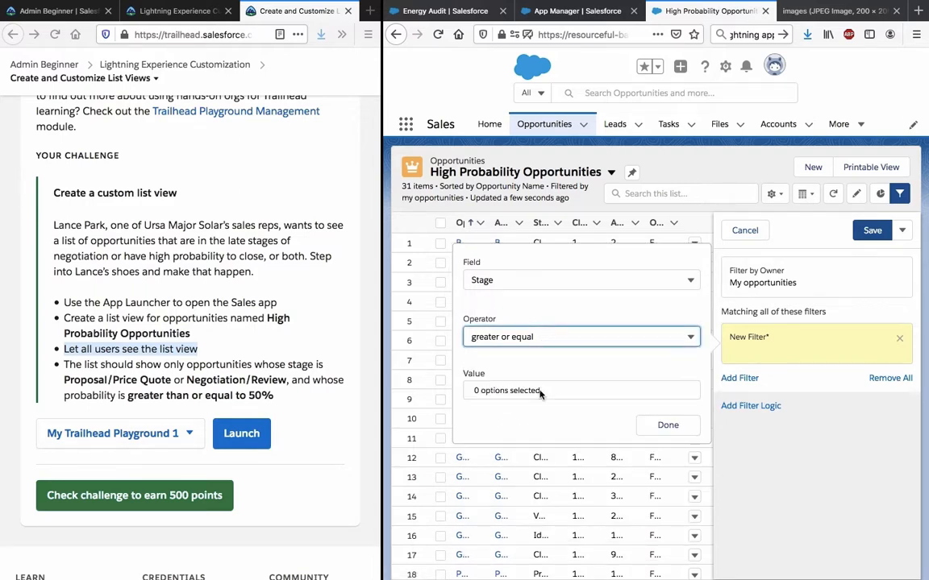
click(540, 393)
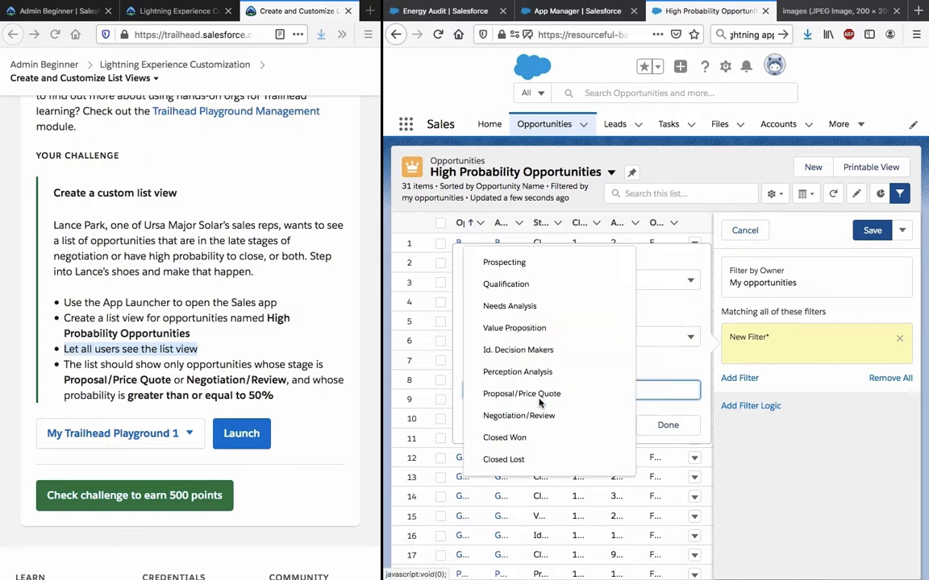
click(537, 394)
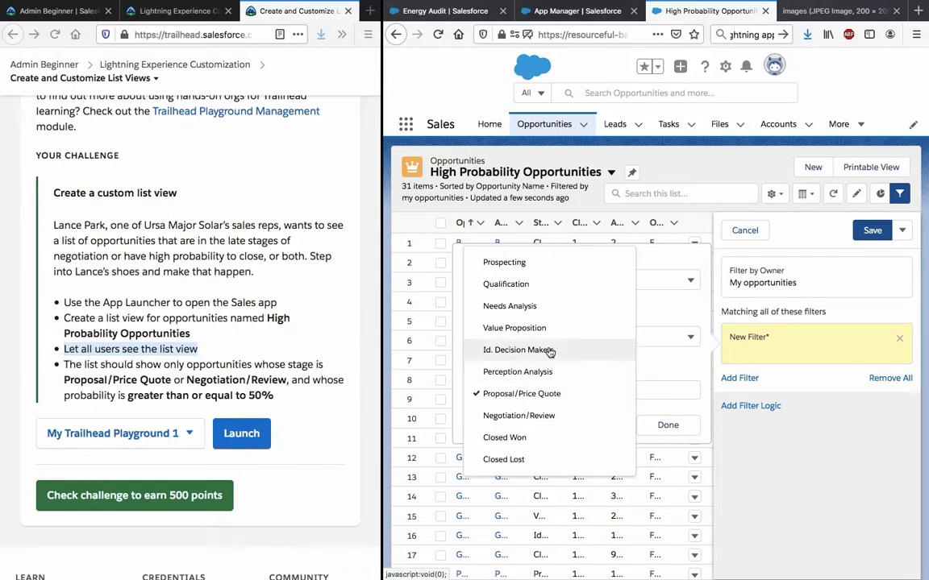
click(554, 419)
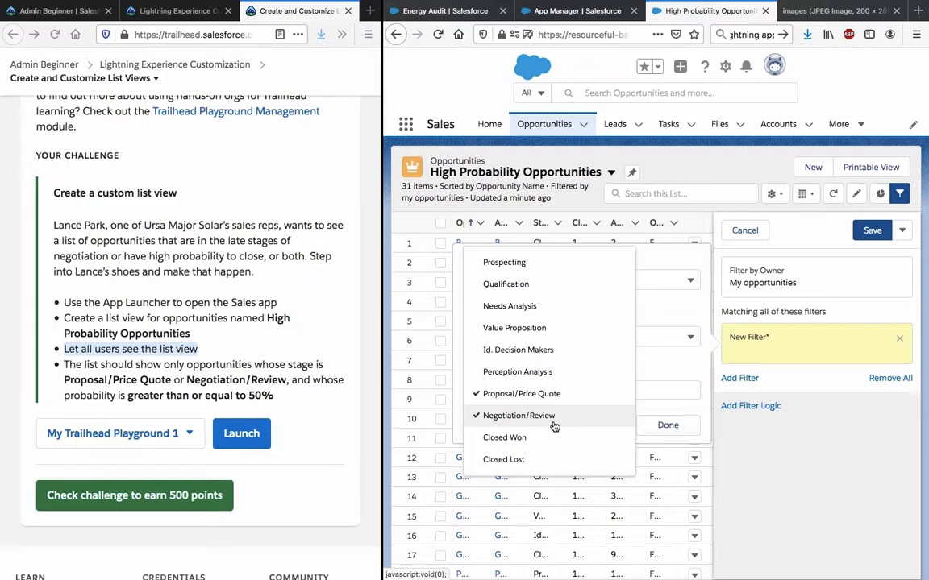
click(691, 408)
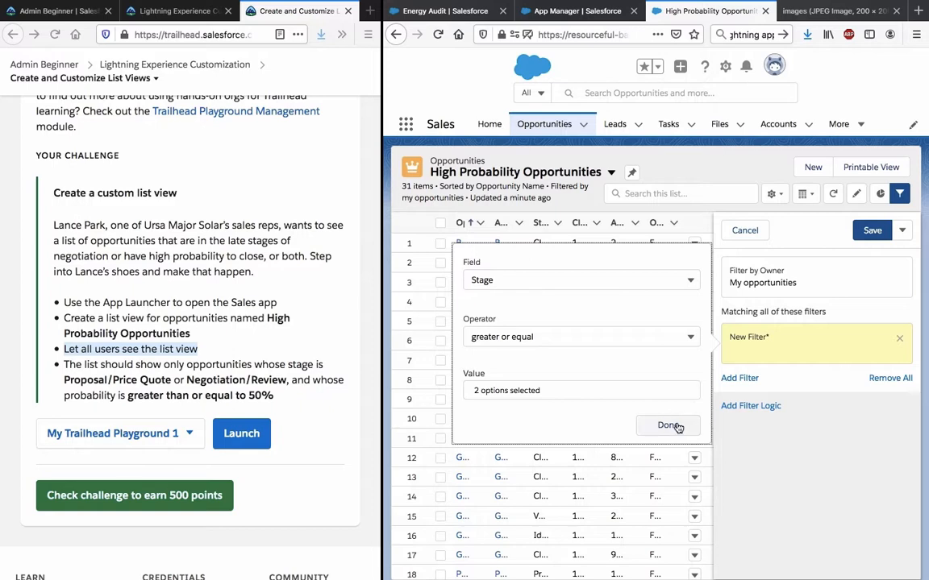
click(674, 426)
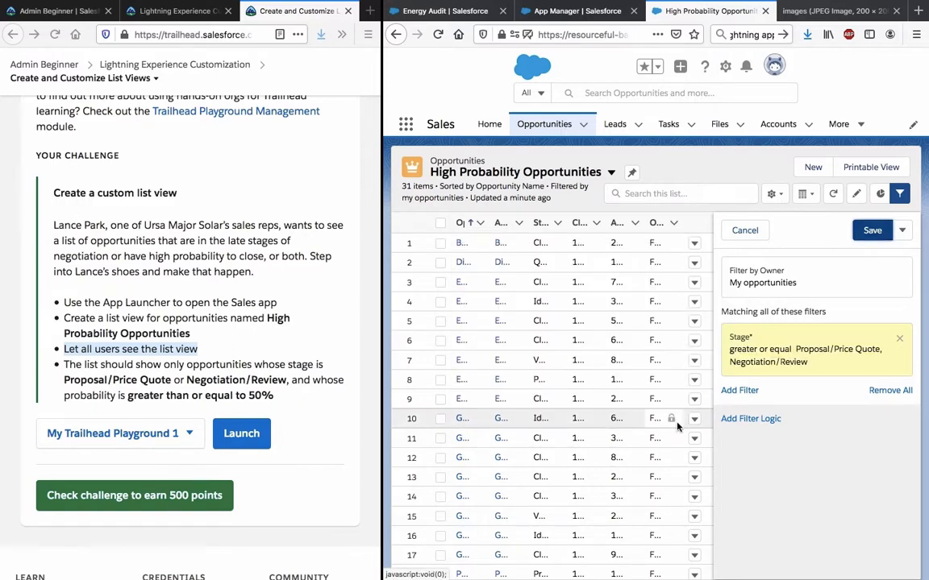
click(755, 421)
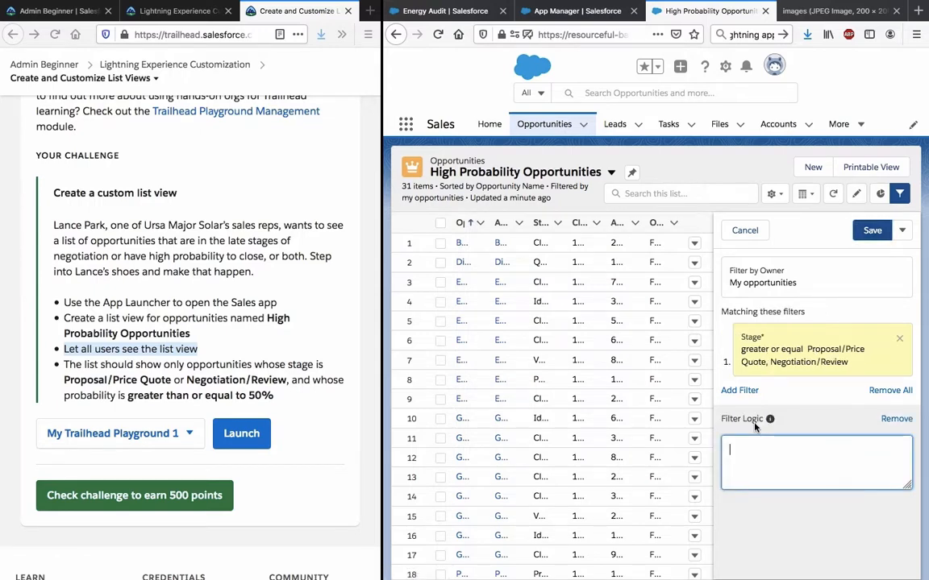
mouse_move(768, 418)
click(904, 232)
click(904, 232)
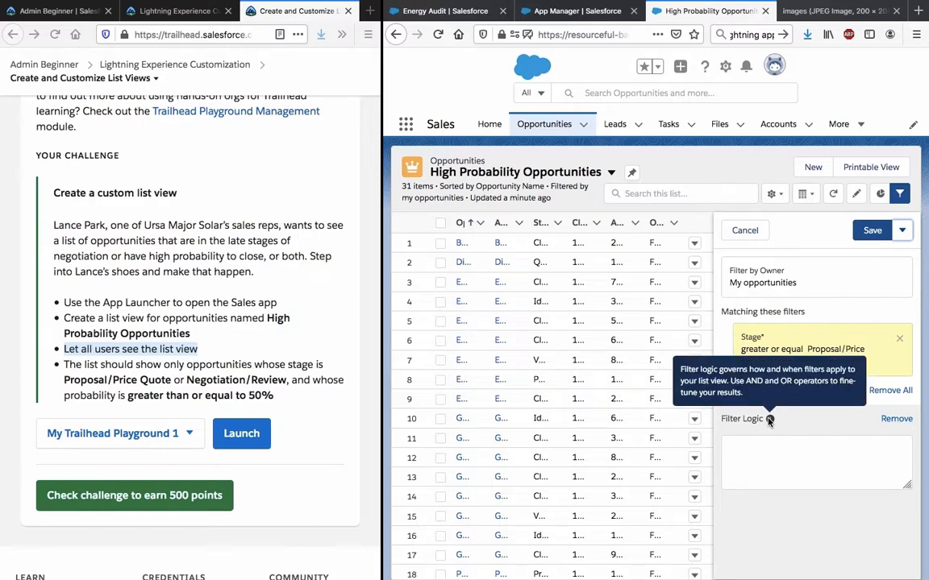
click(890, 419)
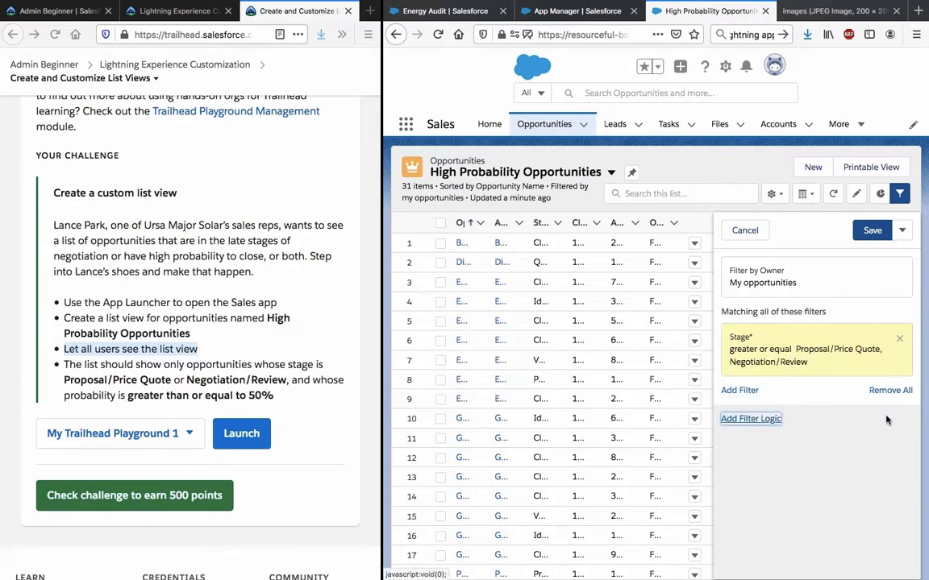
click(748, 391)
click(653, 339)
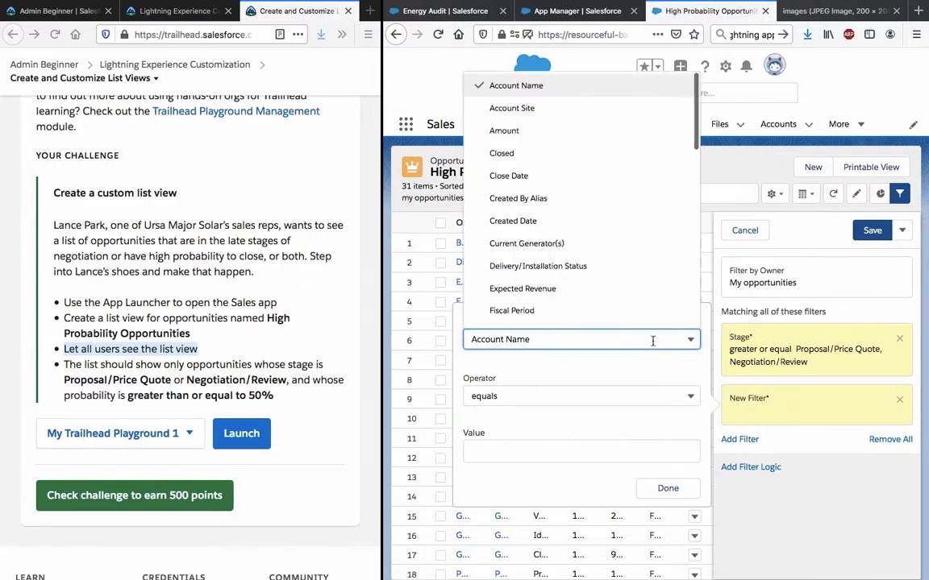
click(644, 399)
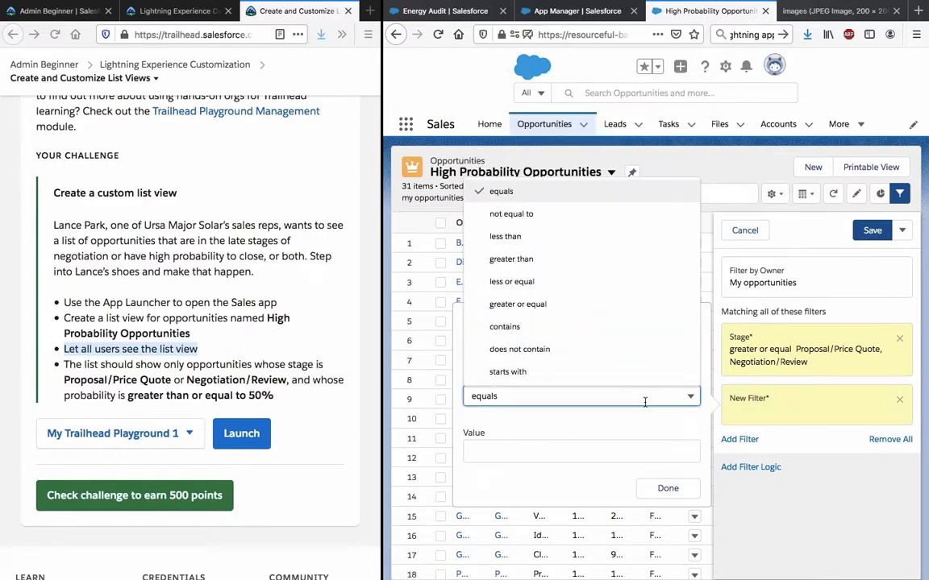
click(644, 400)
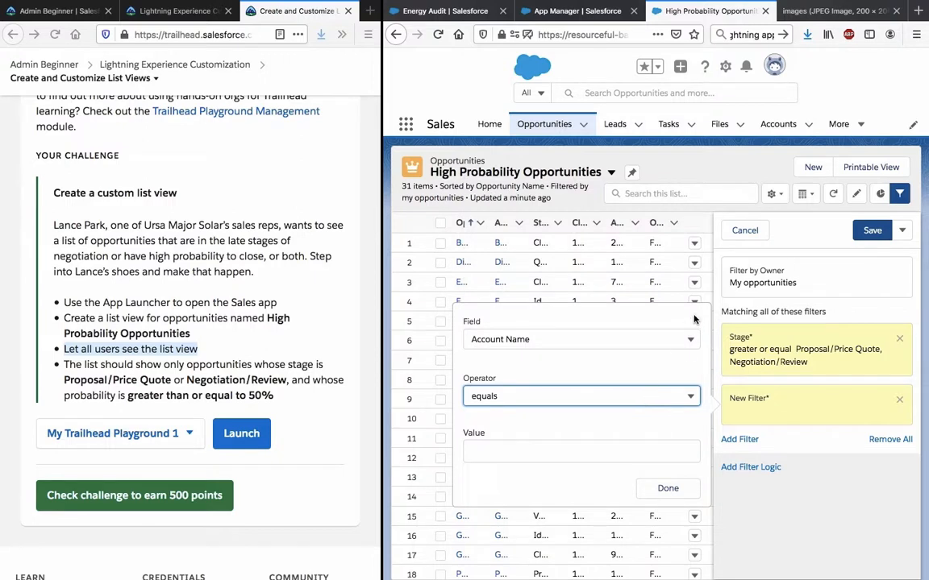
click(670, 396)
click(670, 397)
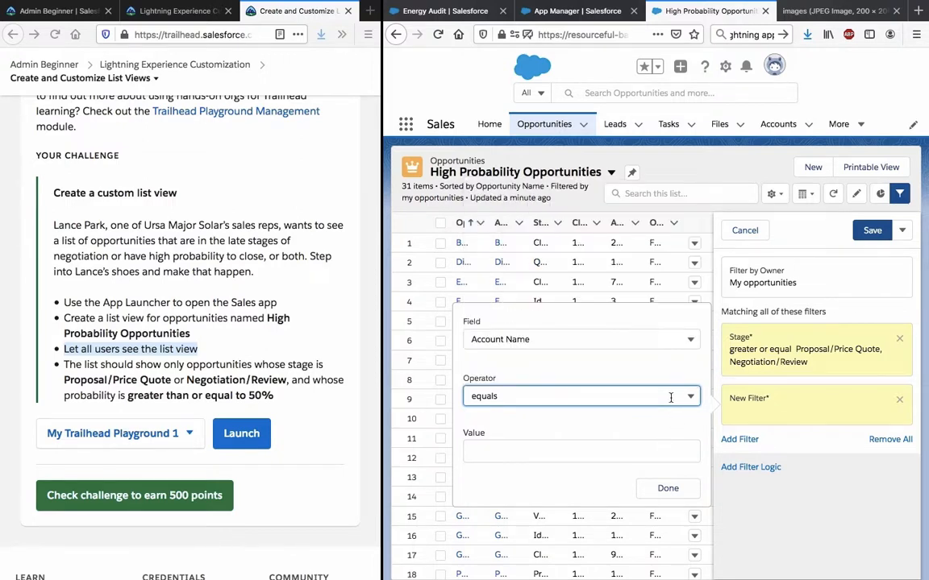
click(675, 332)
click(675, 332)
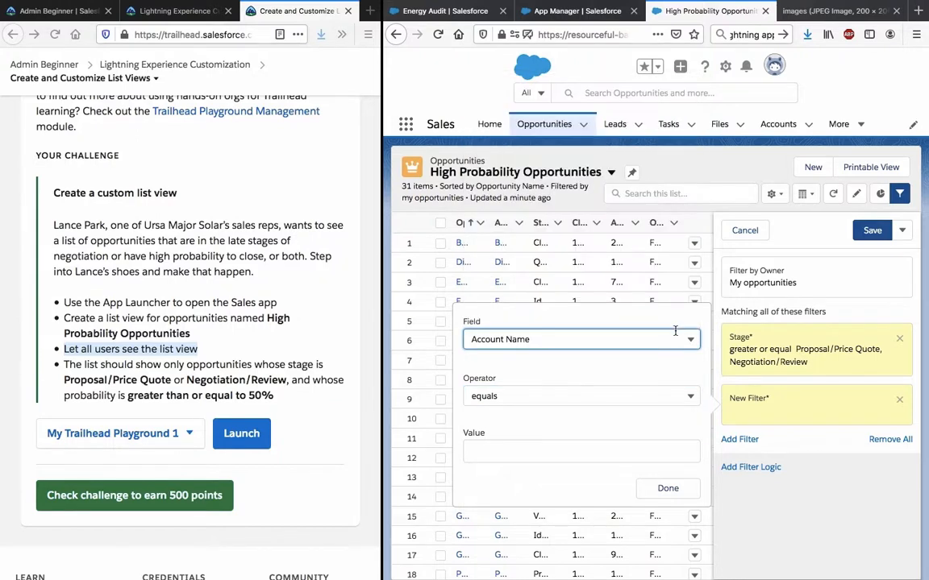
click(776, 482)
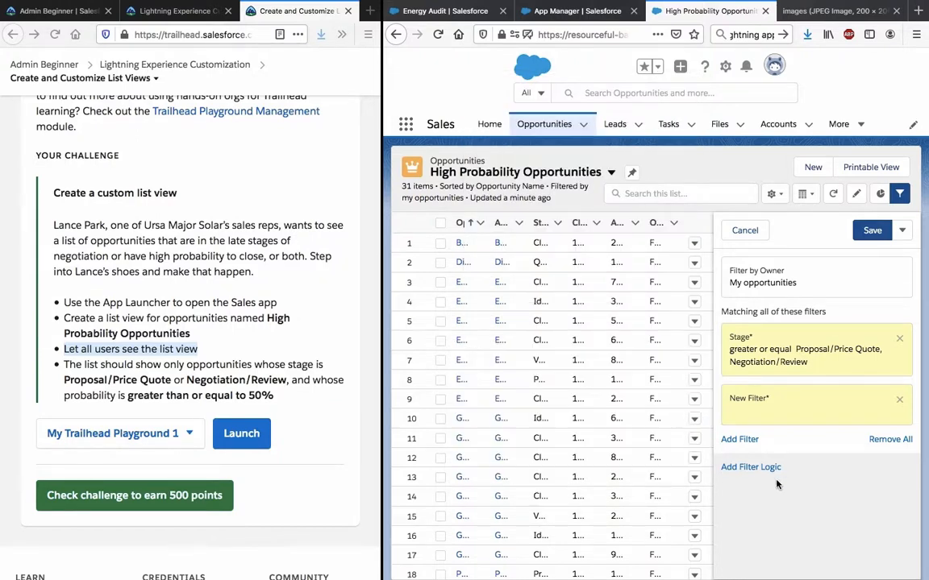
Remove the blank new filter and the Stage filter from the High Probability Opportunities list view
click(893, 408)
click(901, 400)
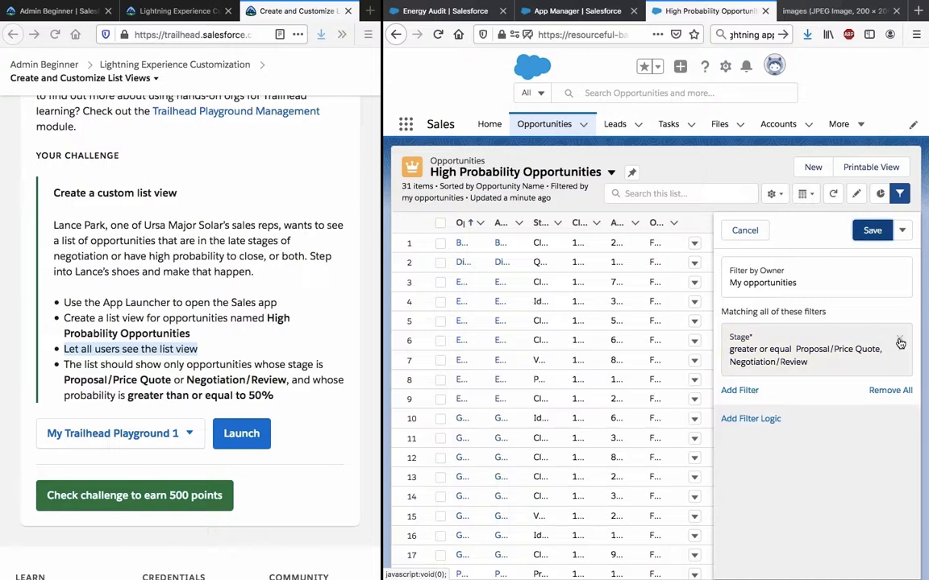
click(900, 339)
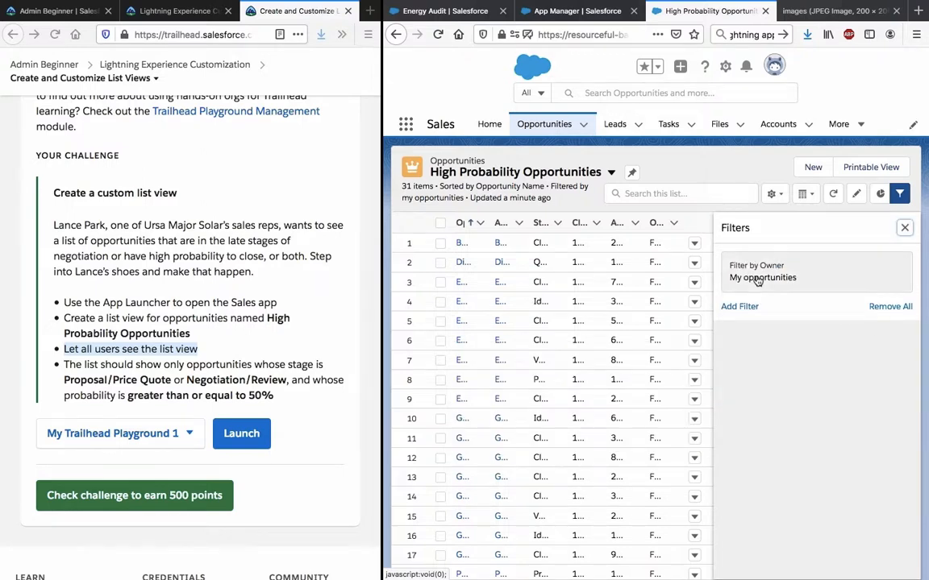
Try to add a list view filter for Probability (%) greater or equal to 50
click(738, 306)
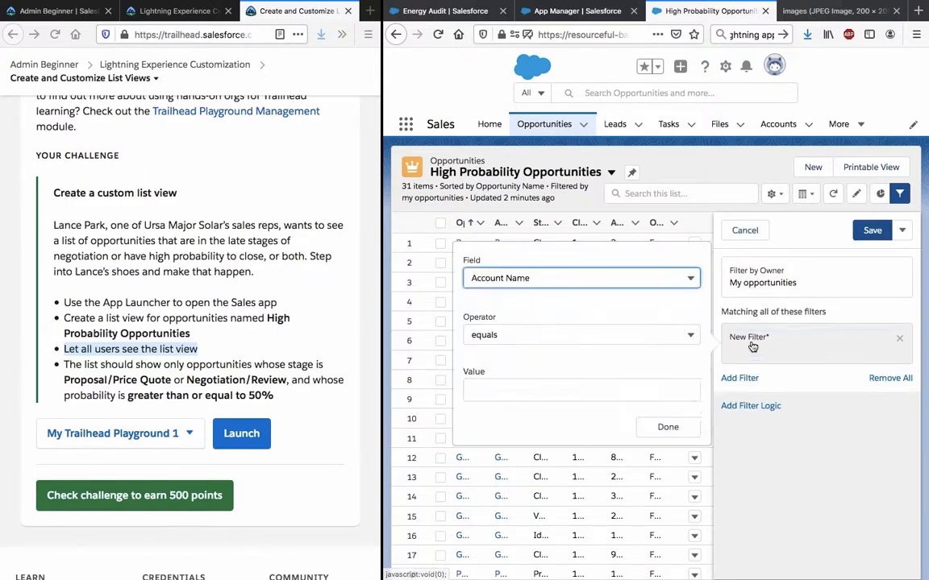
click(619, 277)
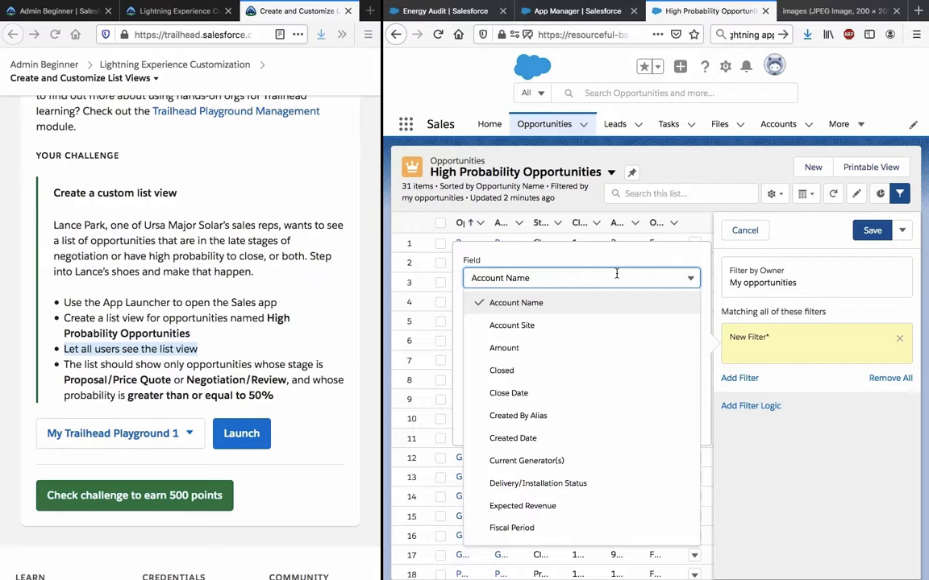
scroll(604, 362, down, 3)
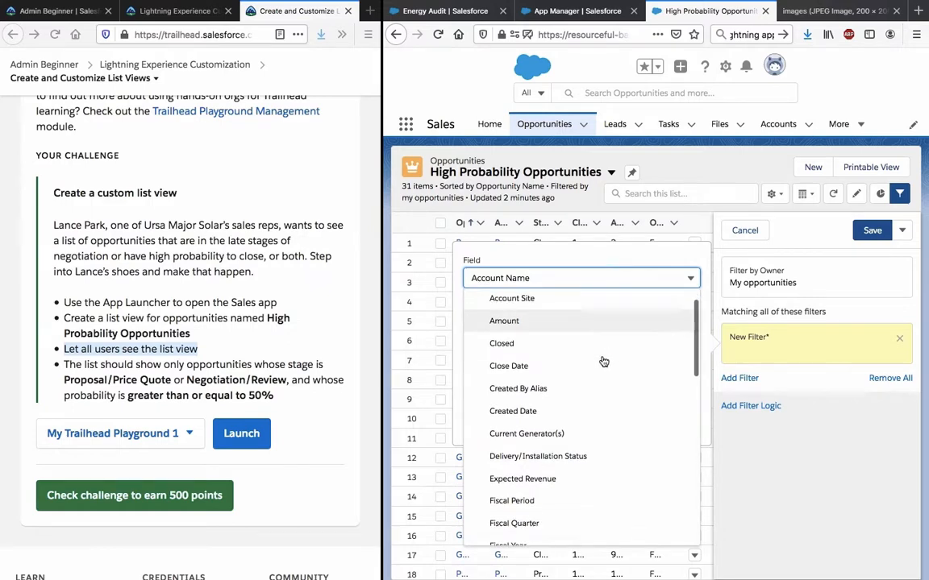
scroll(604, 362, down, 1)
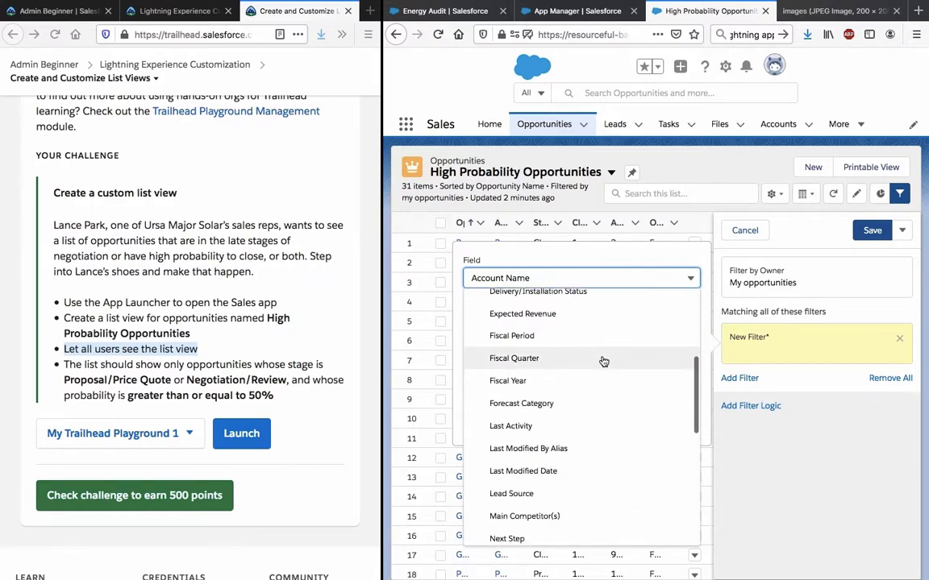
scroll(604, 361, down, 3)
scroll(604, 361, down, 4)
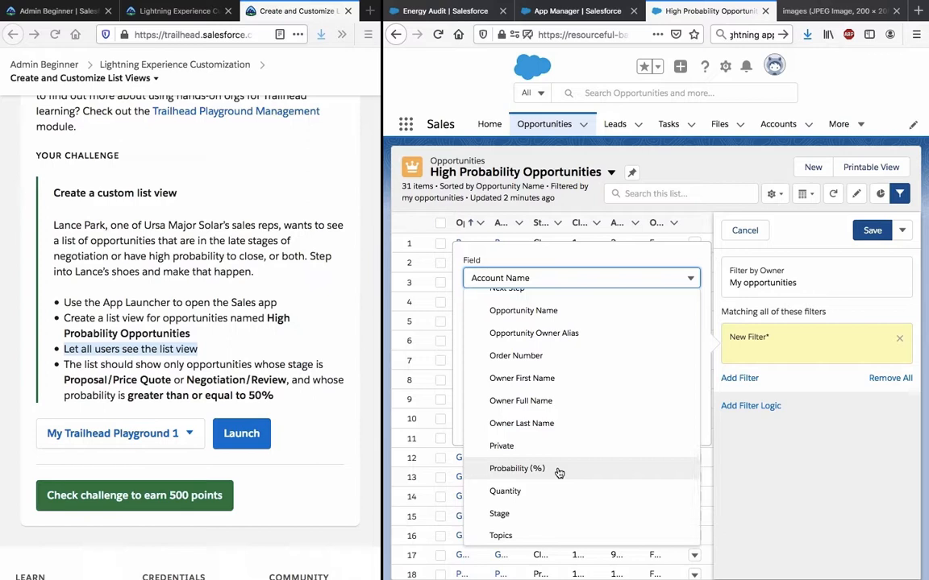
click(559, 471)
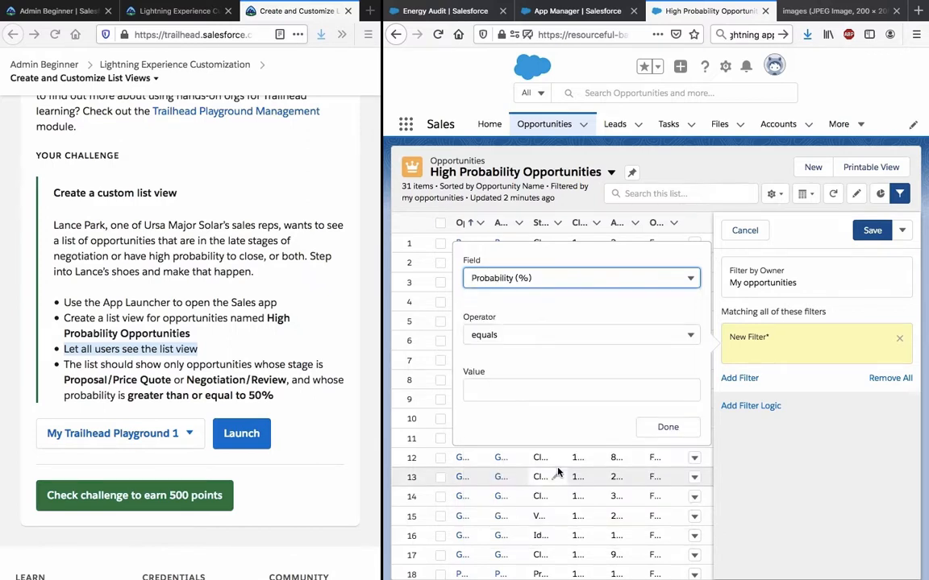
click(571, 328)
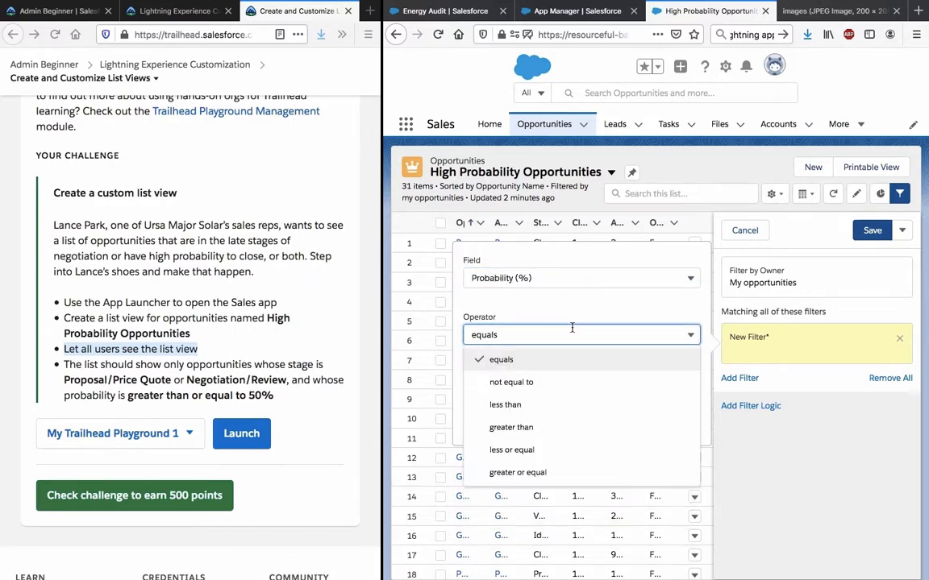
click(552, 471)
click(552, 384)
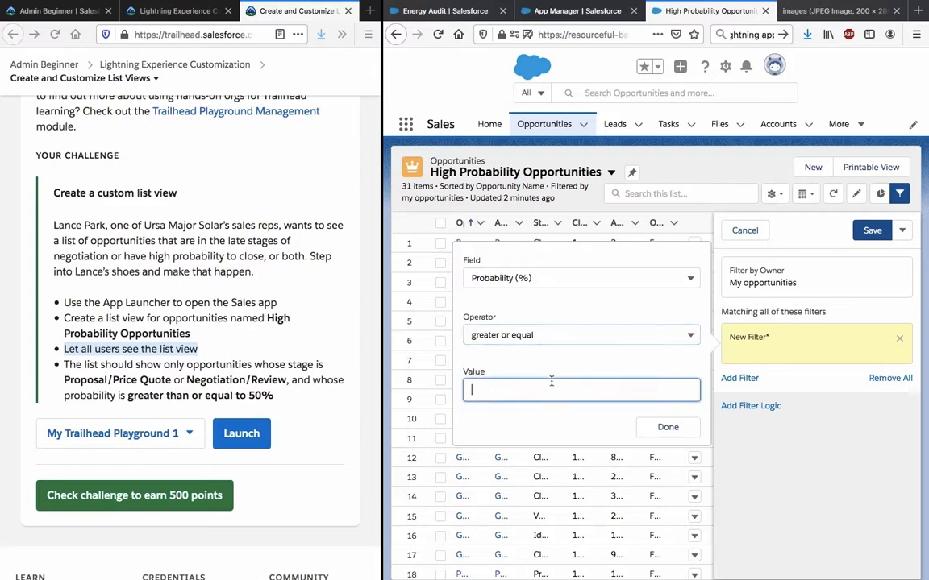
text(50)
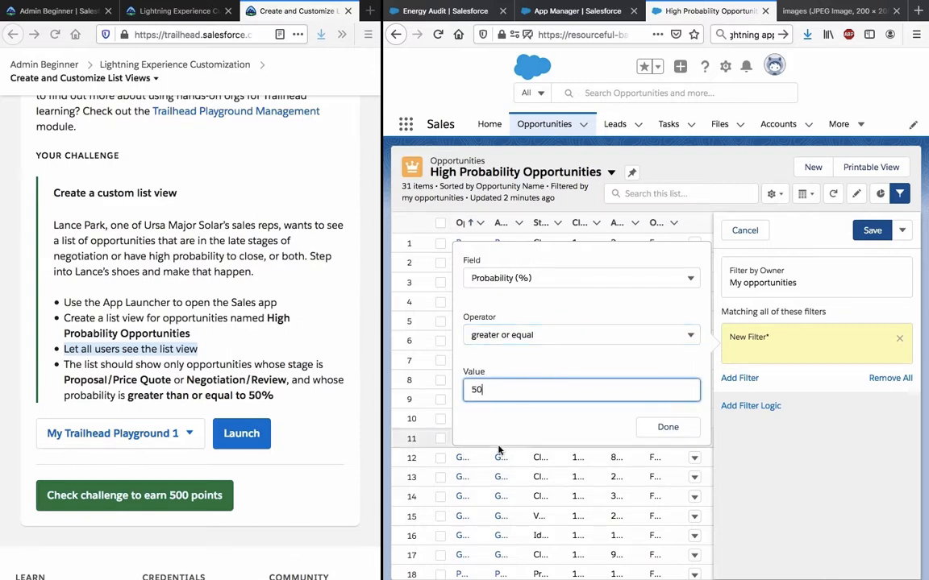
key(Return)
Set the new filter of the High Probability Opportunities list view to Probability (%) greater or equal to 50 and apply it
click(809, 338)
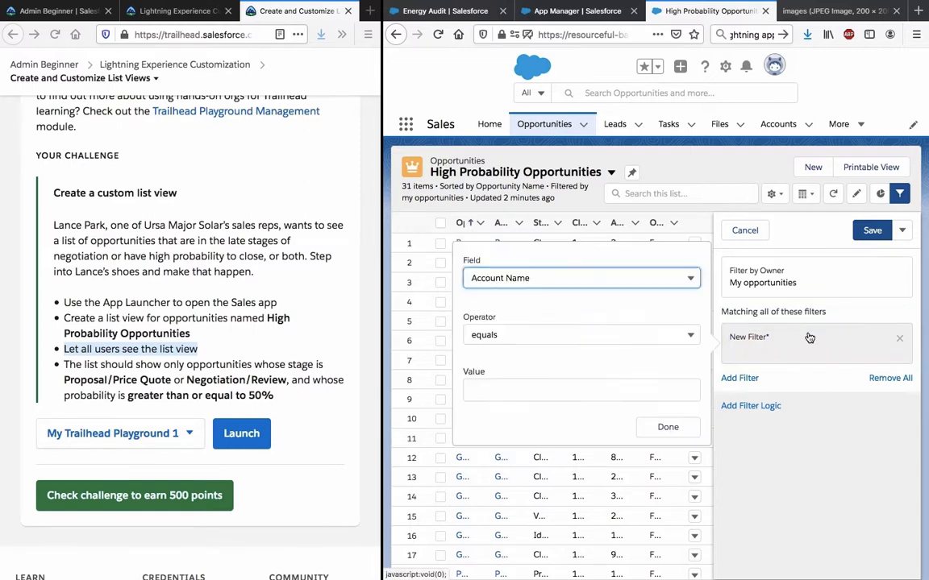
click(571, 279)
scroll(582, 379, down, 10)
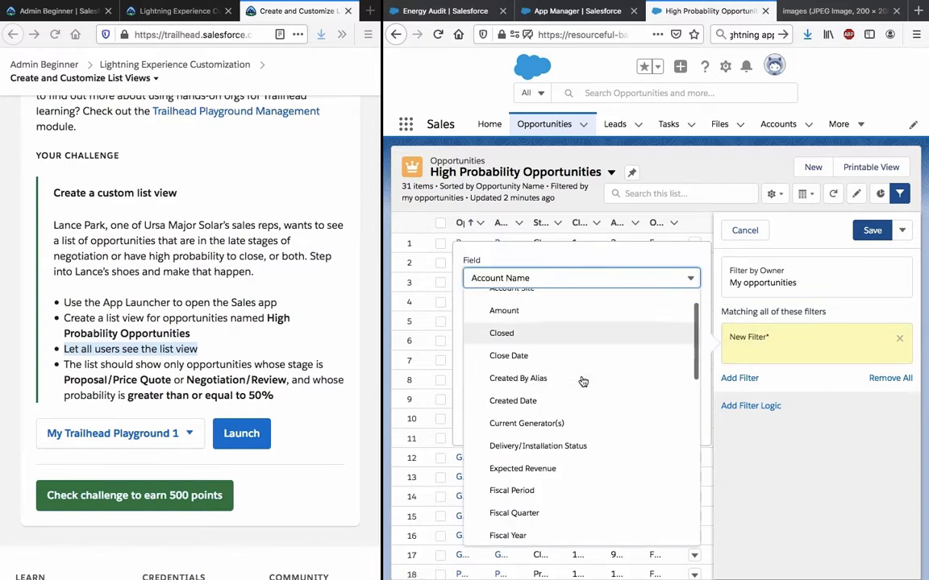
scroll(582, 379, up, 3)
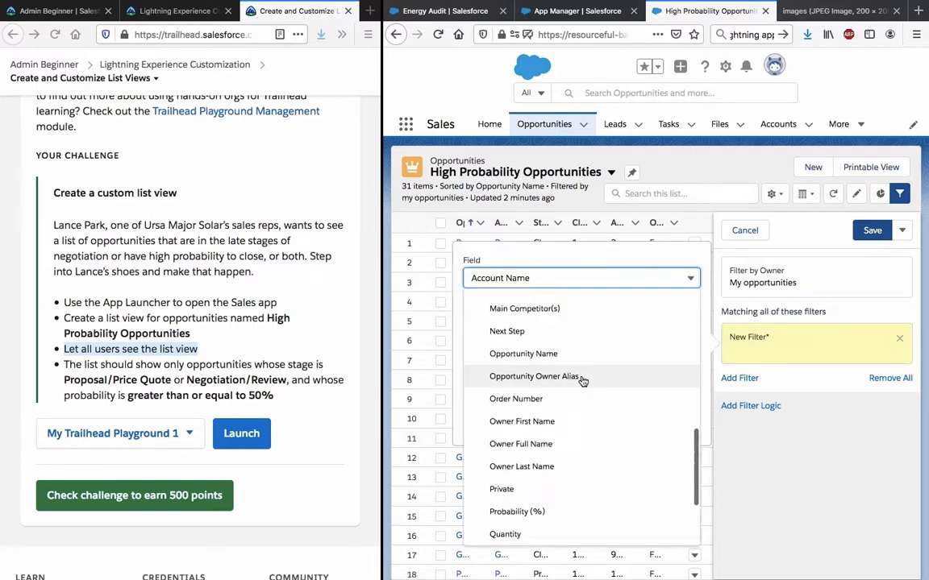
click(553, 512)
click(567, 334)
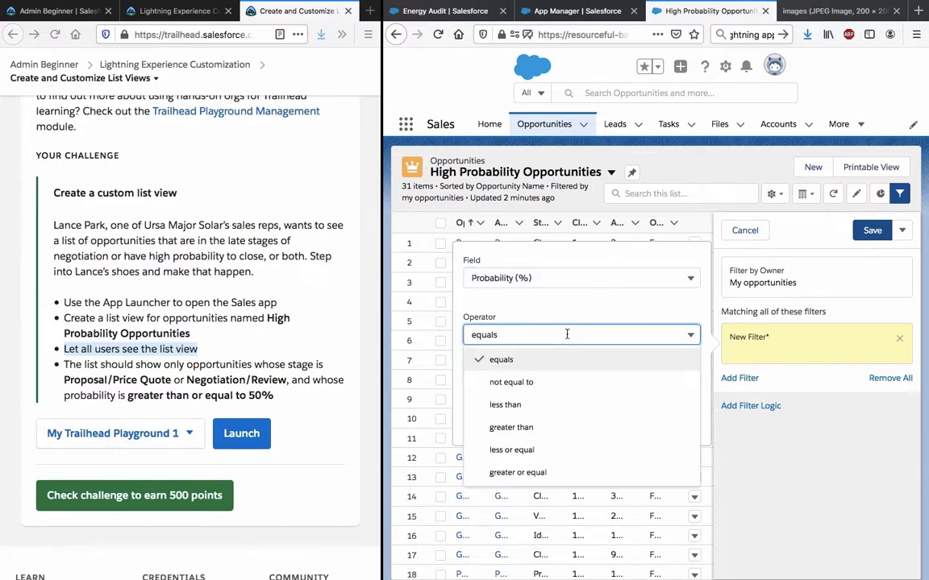
click(553, 482)
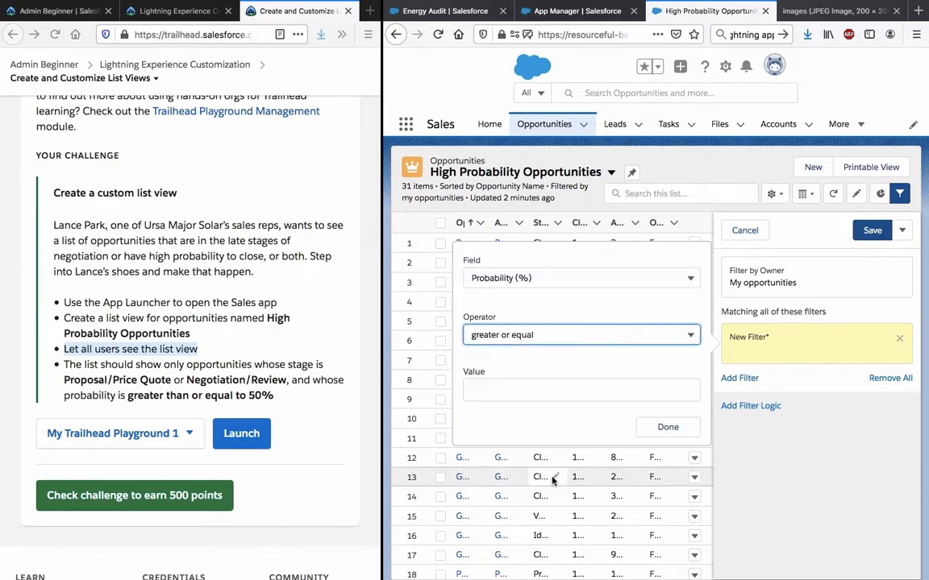
click(541, 381)
text(500)
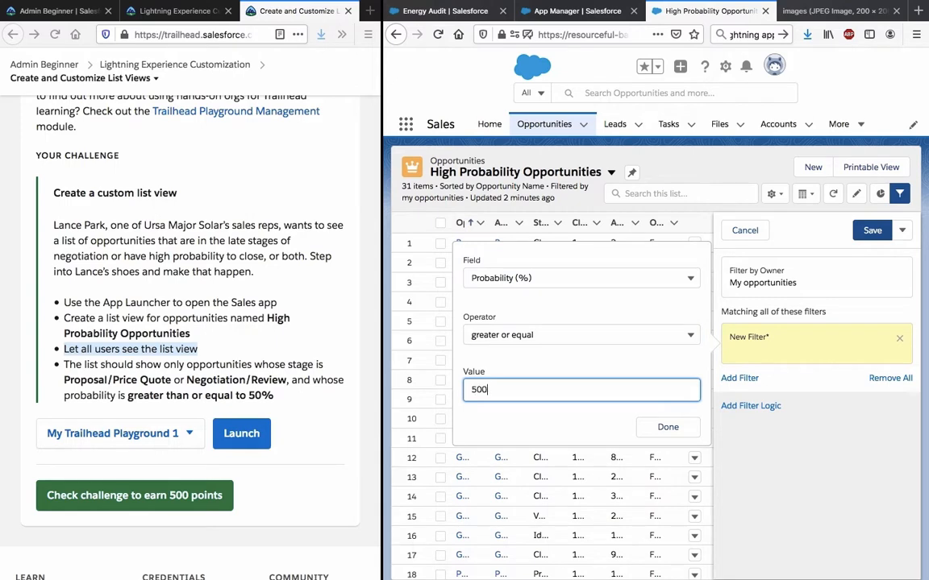
key(BackSpace)
click(668, 427)
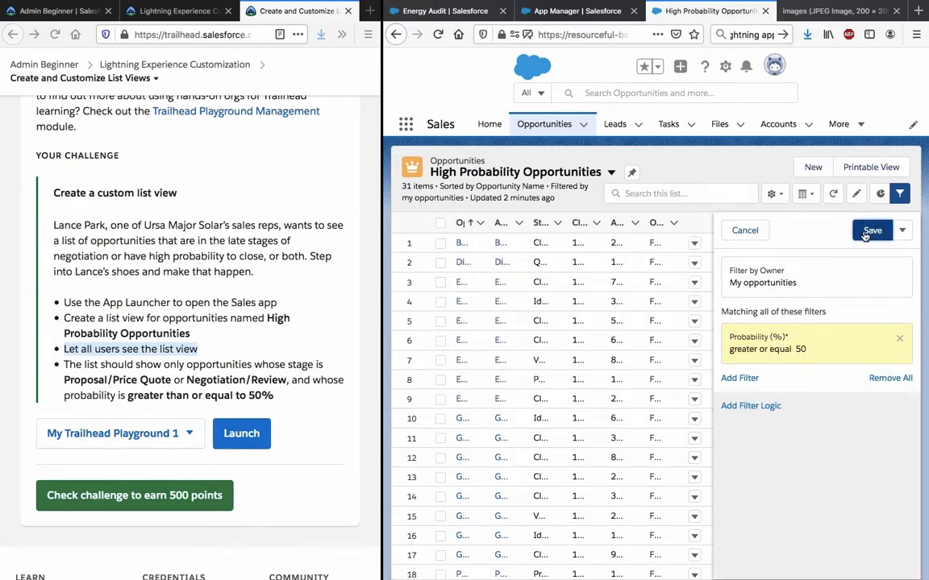
Add another list view filter on the Stage field, keeping the equals operator
click(739, 378)
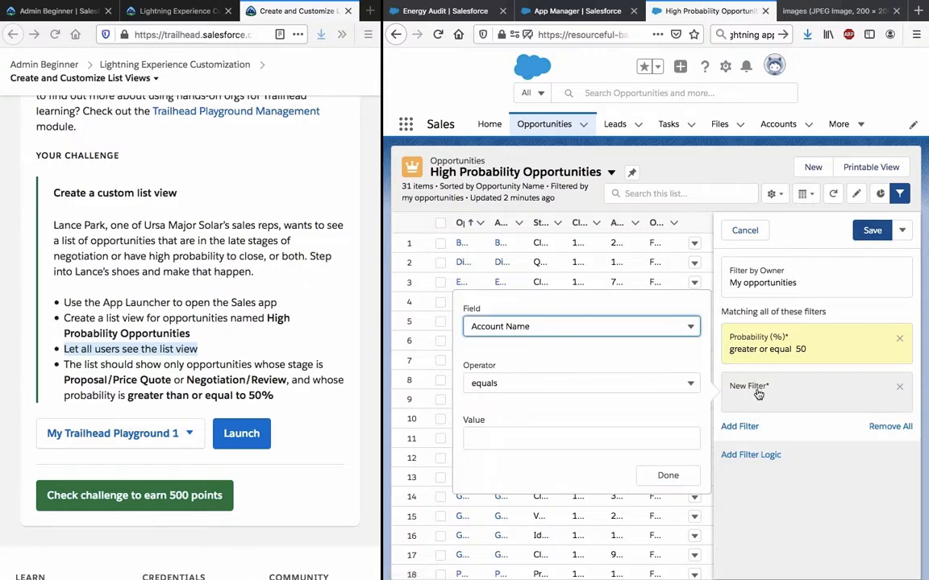
click(590, 325)
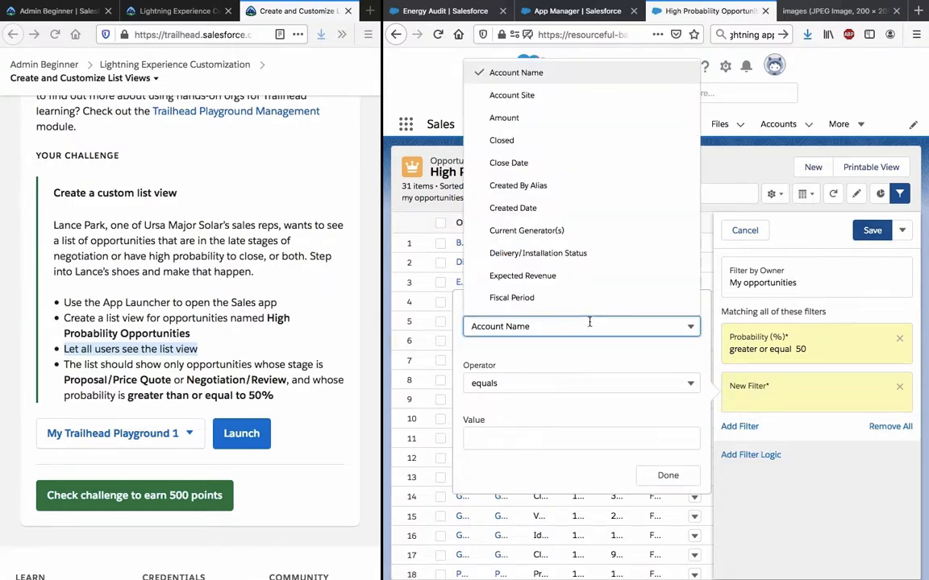
scroll(591, 278, down, 5)
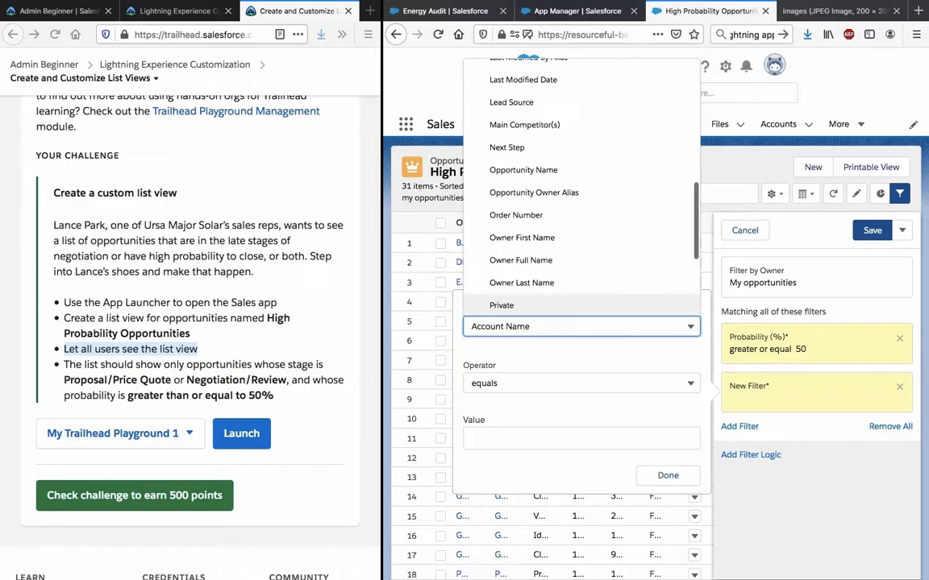
scroll(592, 274, down, 1)
scroll(593, 276, up, 6)
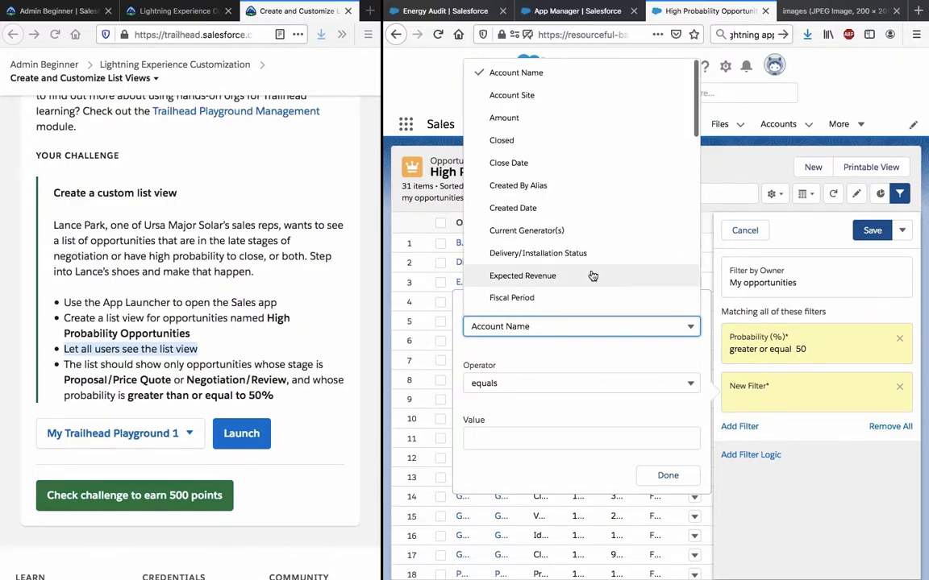
scroll(593, 276, down, 4)
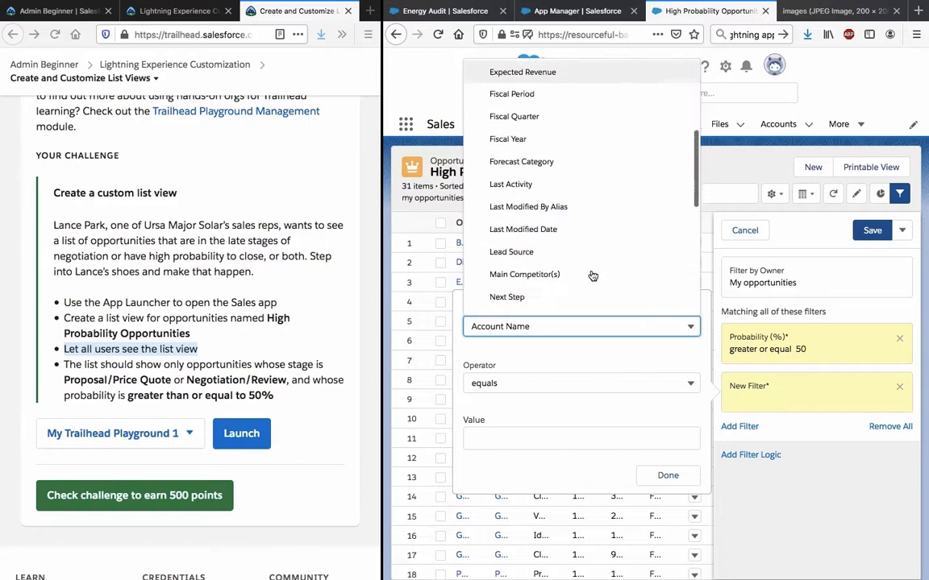
scroll(592, 274, down, 4)
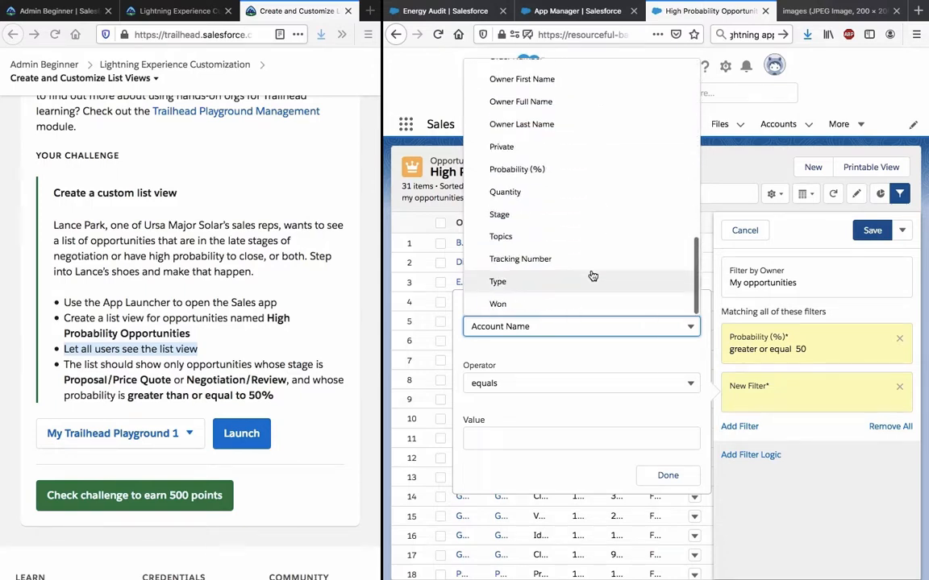
click(577, 213)
click(548, 385)
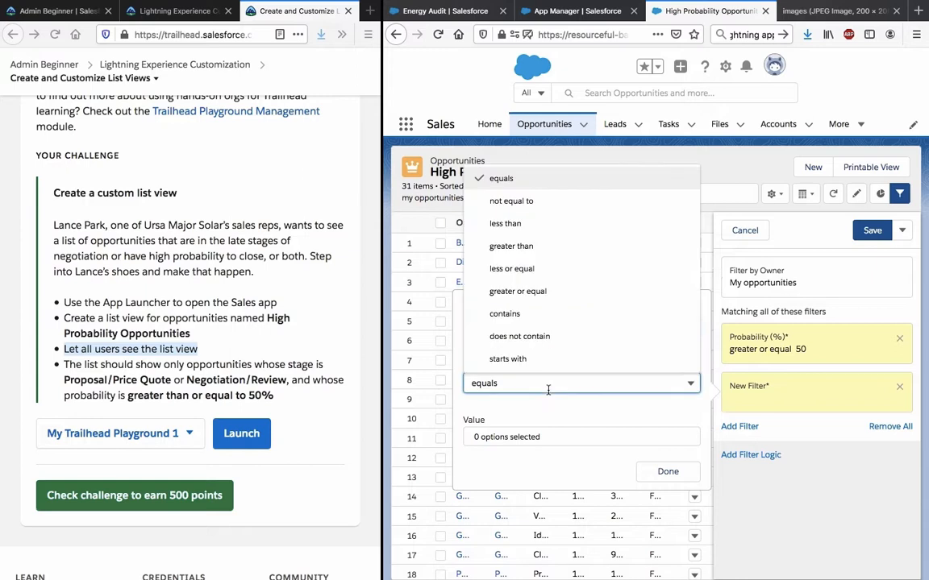
click(548, 390)
Set the Stage filter's values to Proposal/Price Quote and Negotiation/Review, then save the list view's filters
click(494, 435)
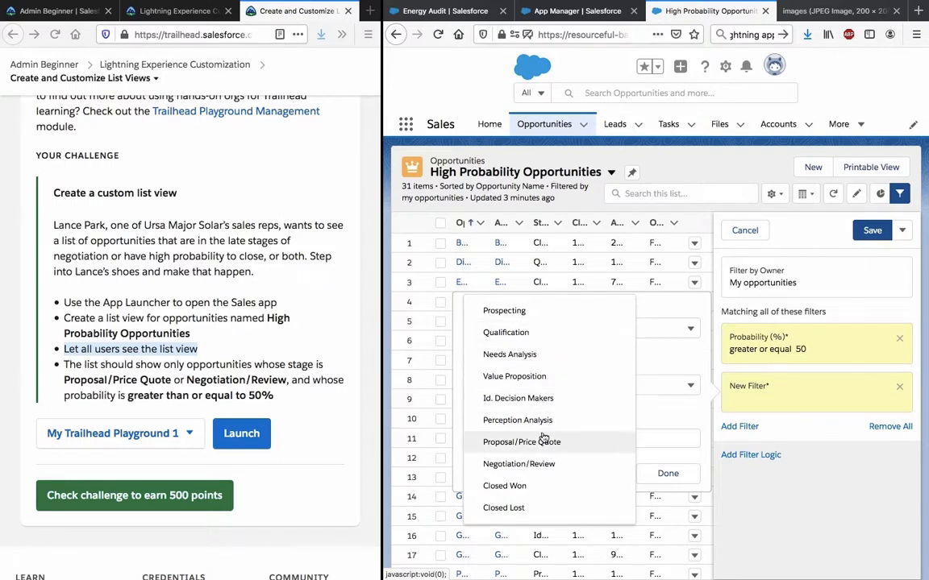
click(533, 464)
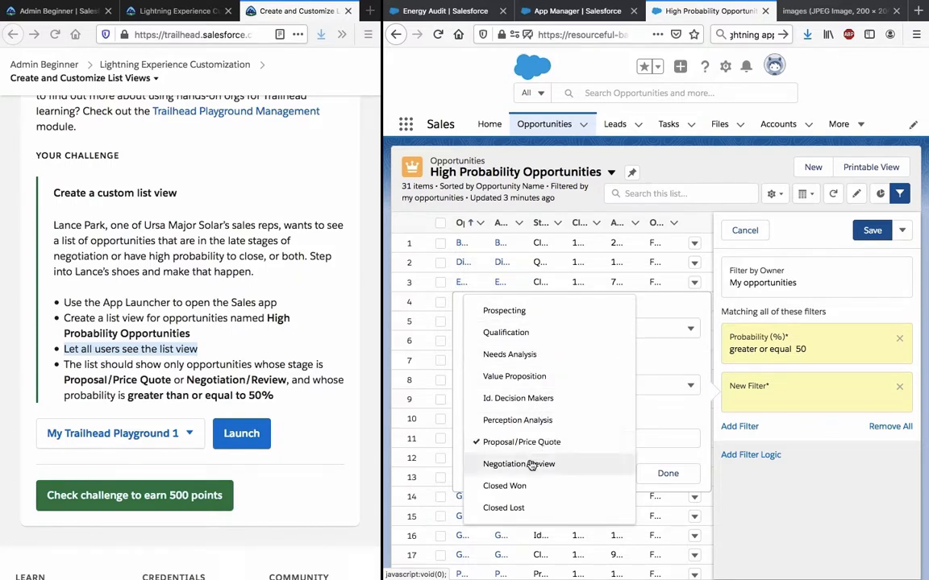
click(683, 453)
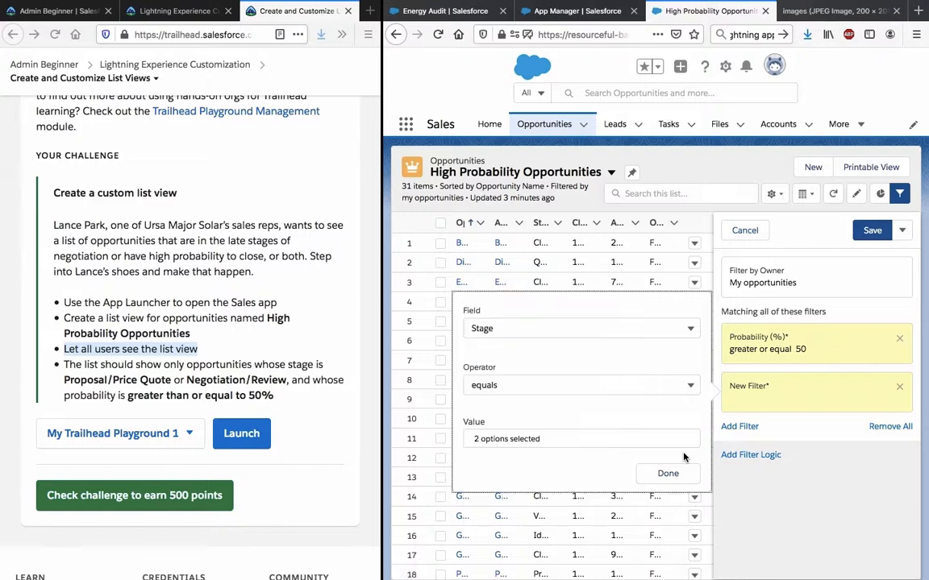
click(668, 475)
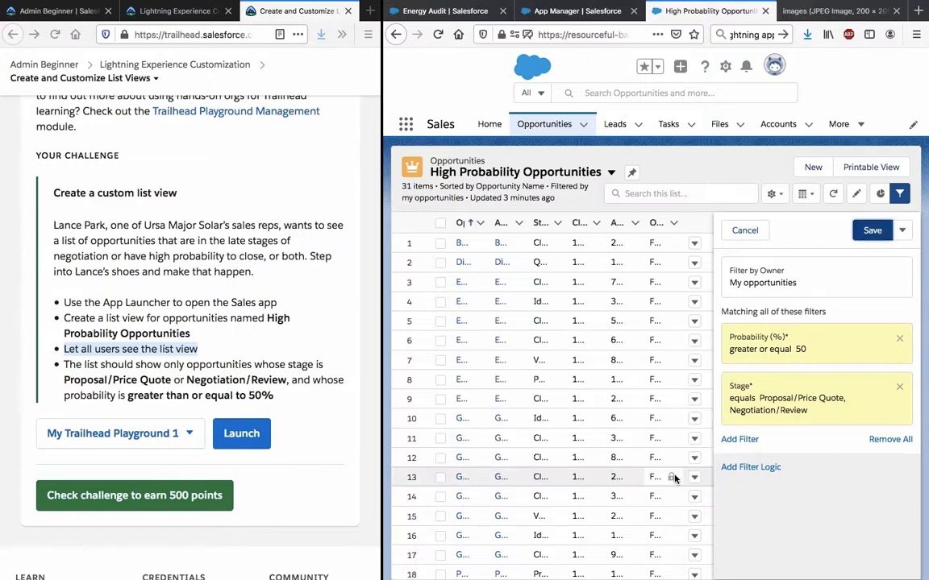
click(871, 231)
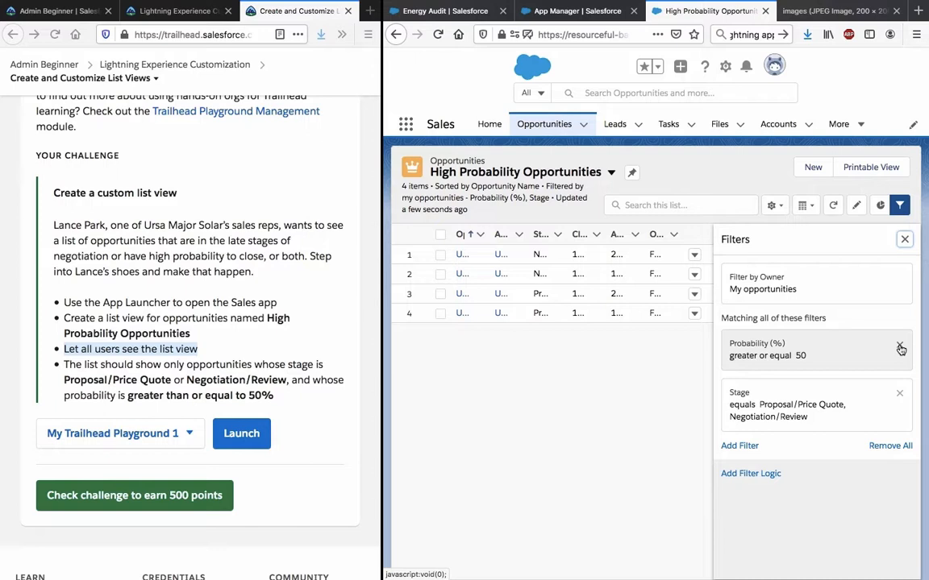
Remove the Probability (%) filter from the High Probability Opportunities list view and save the change
click(900, 346)
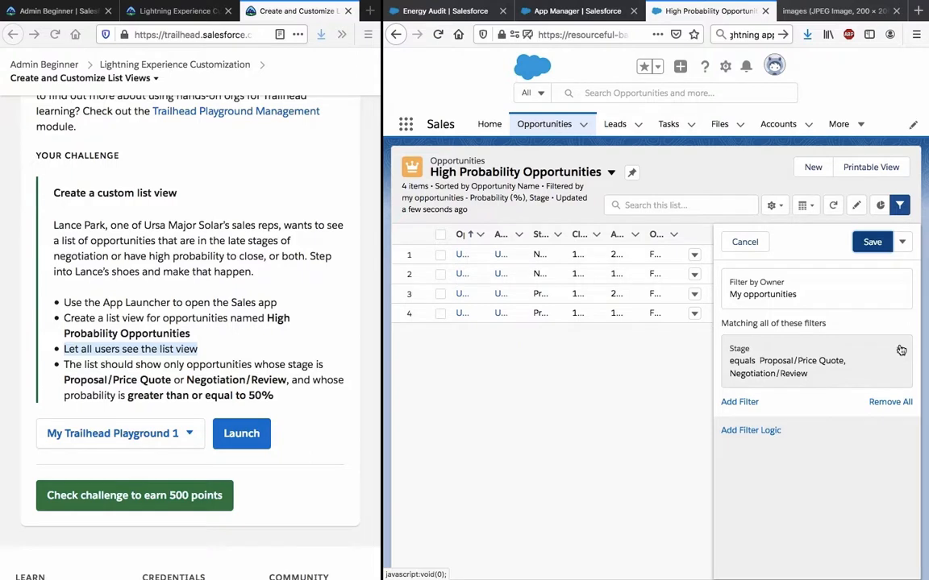
click(871, 242)
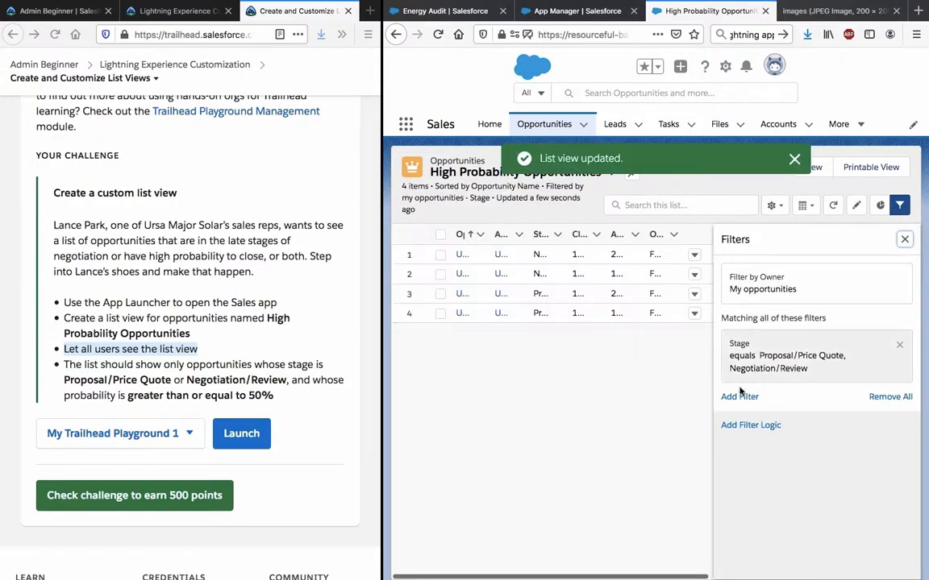
Add a new filter below the Stage filter and choose Probability (%) as its field
click(739, 397)
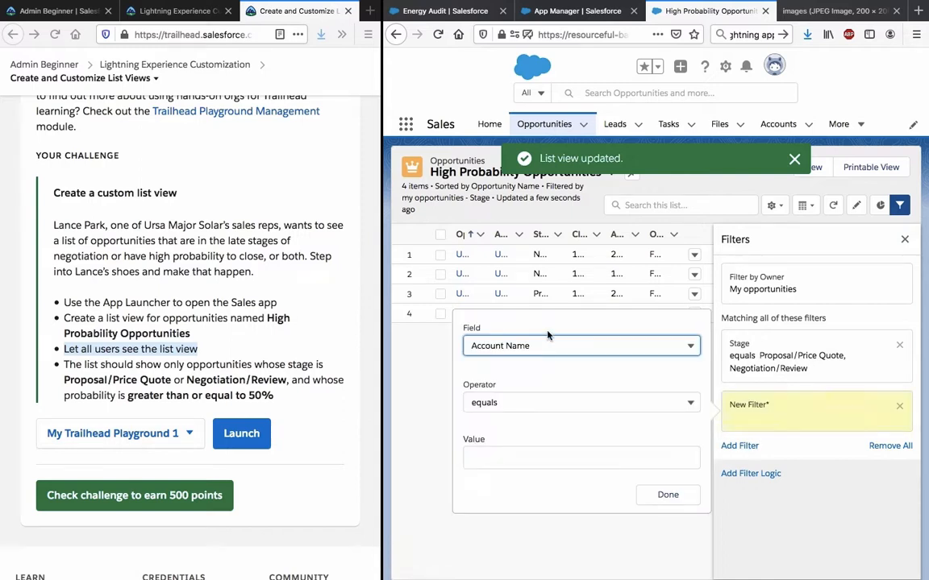
click(547, 340)
scroll(584, 220, down, 5)
scroll(585, 220, up, 3)
scroll(584, 220, down, 3)
scroll(585, 220, up, 6)
scroll(584, 221, down, 8)
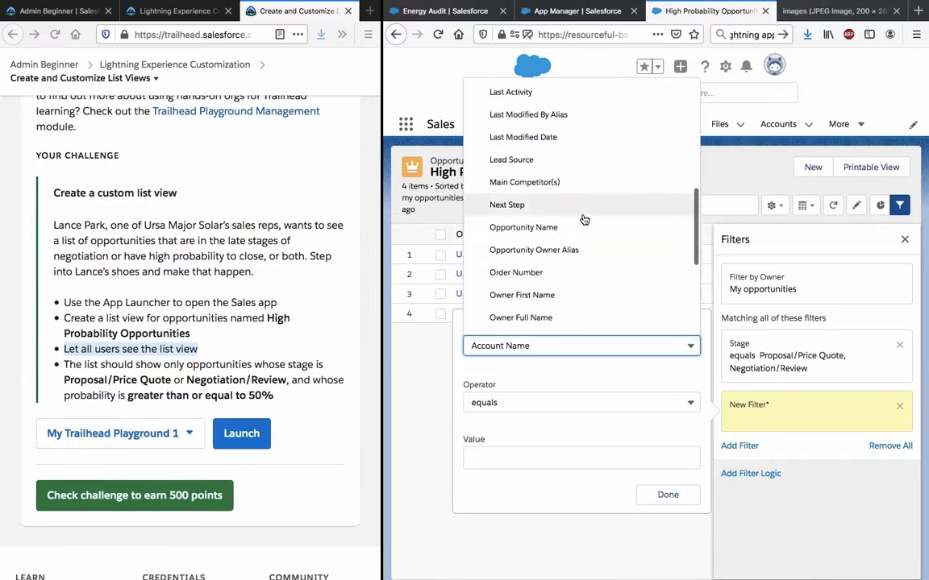
scroll(584, 220, up, 4)
scroll(582, 219, down, 3)
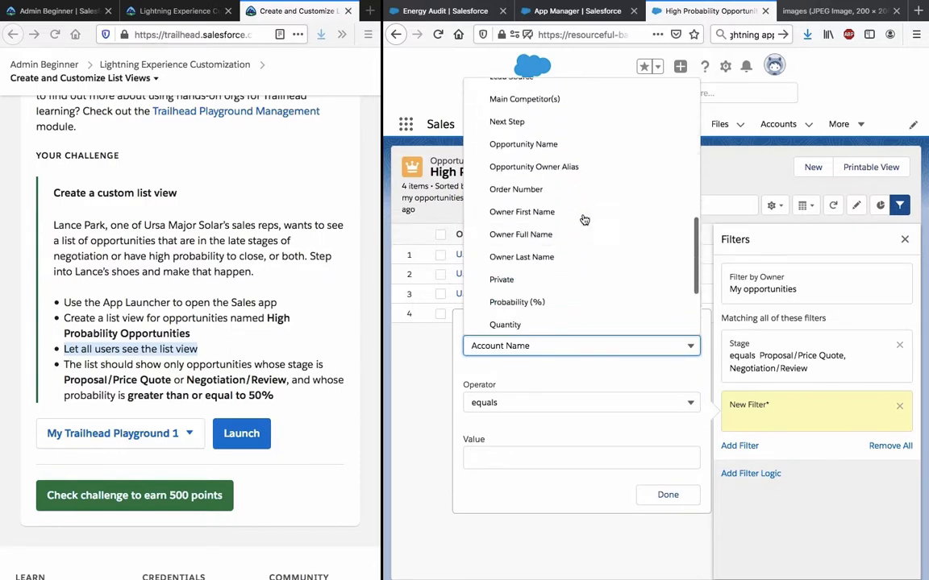
click(553, 294)
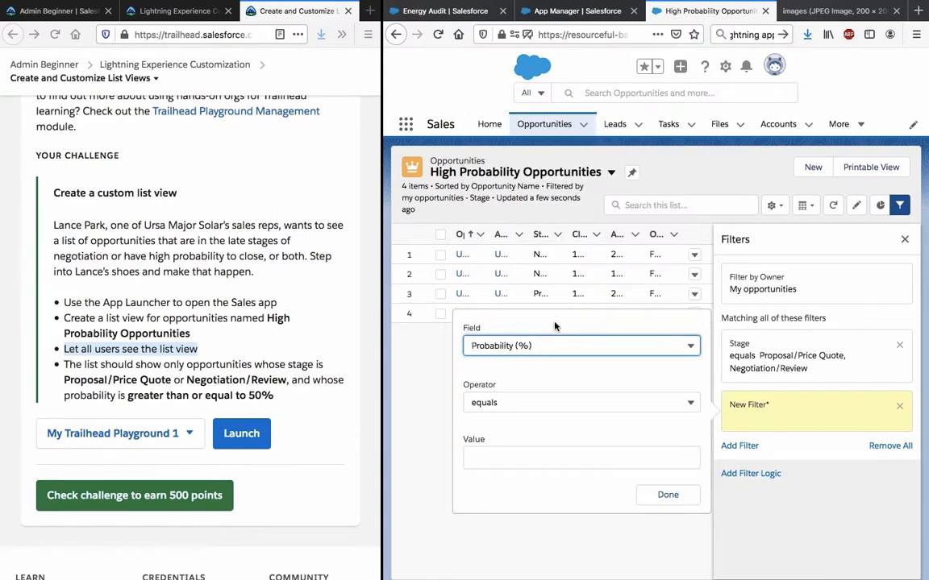
Set the Probability (%) filter to greater or equal to 50, apply it and save the list view
click(543, 402)
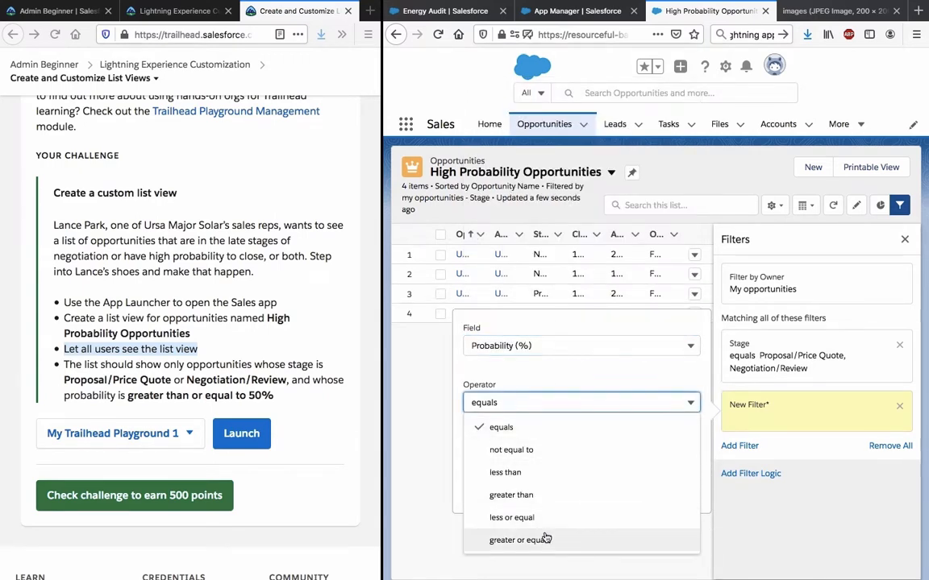
click(534, 540)
click(534, 447)
text(5)
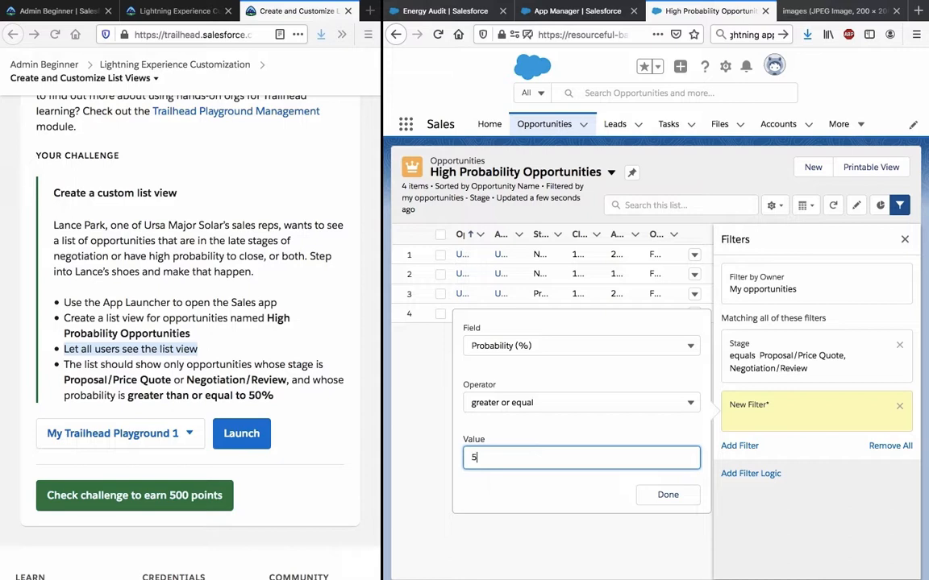
text(0)
click(502, 486)
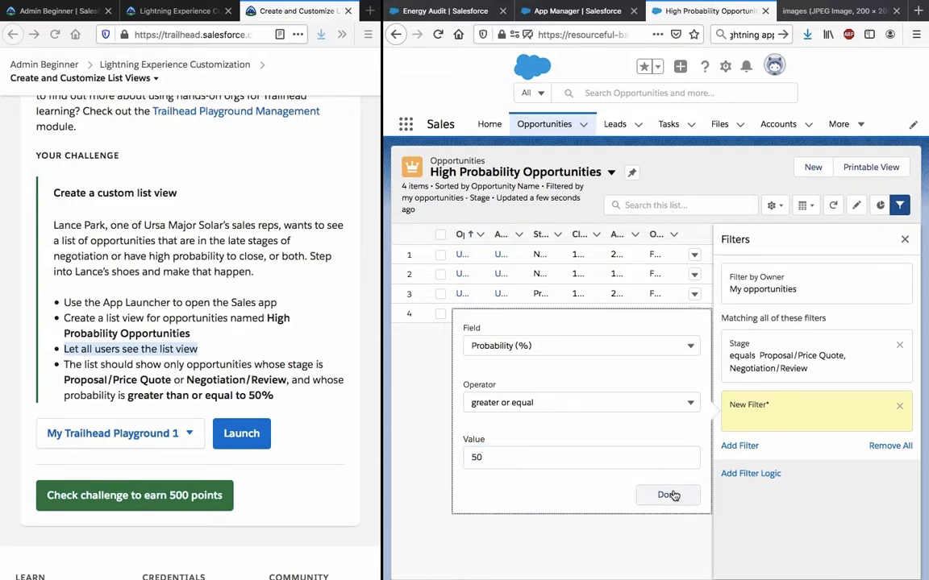
click(654, 394)
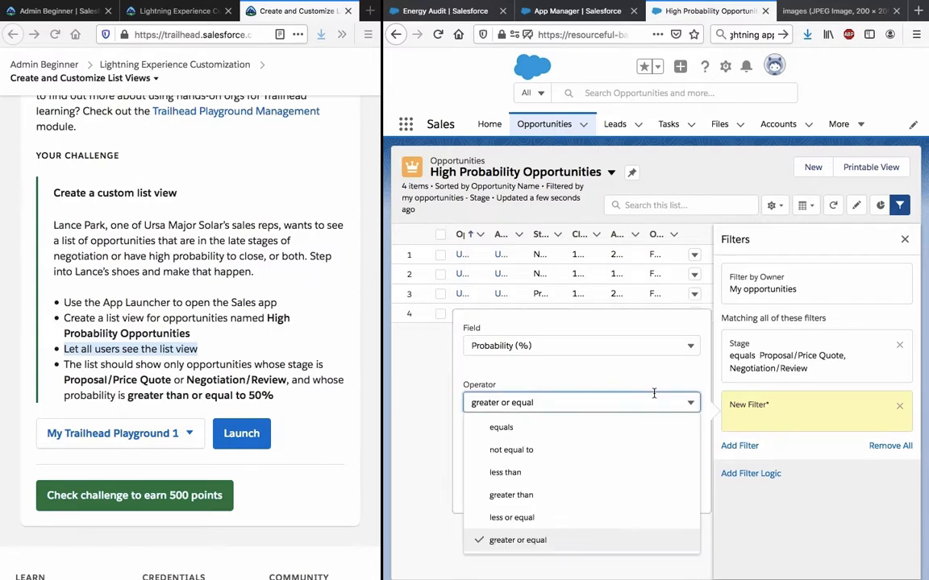
click(632, 346)
click(669, 441)
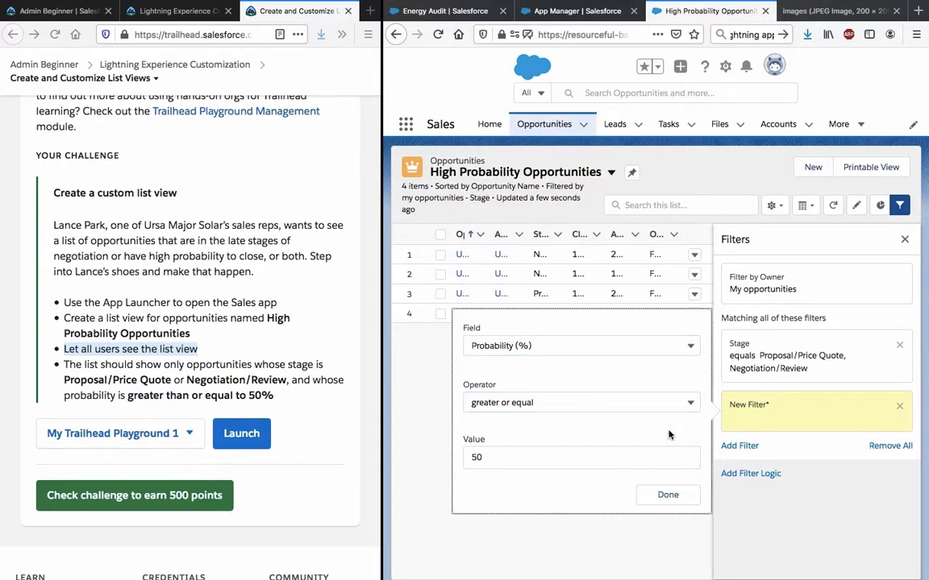
click(667, 494)
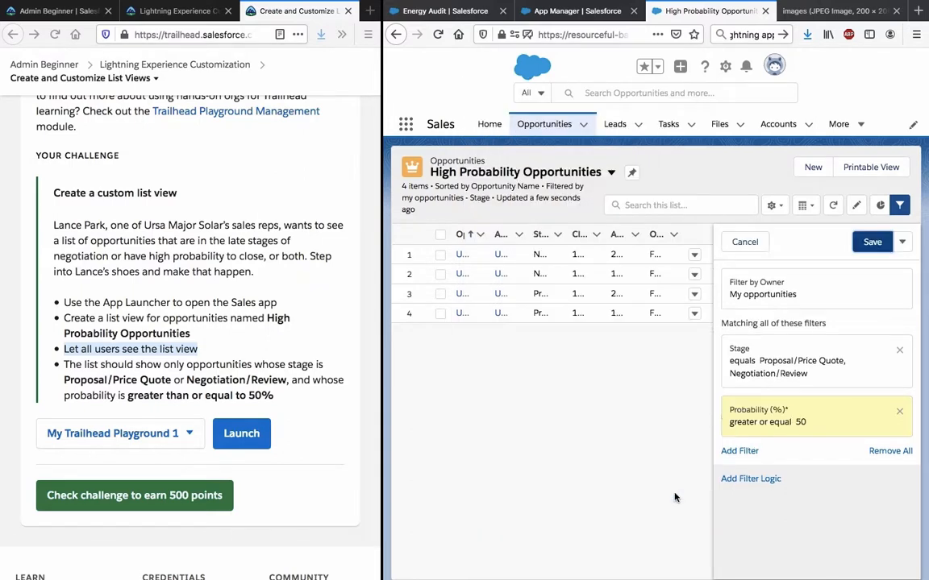
click(870, 241)
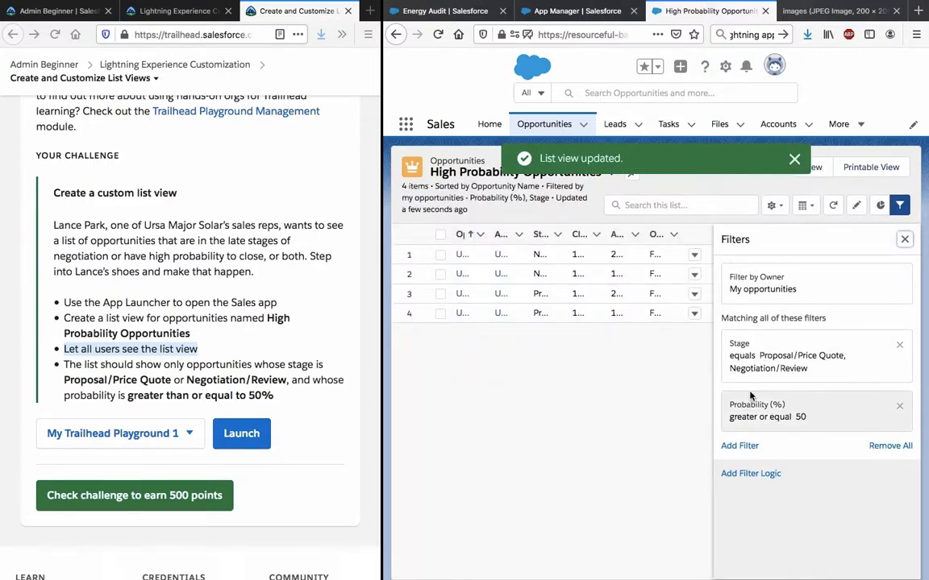
Submit the custom list view challenge in Trailhead for checking and proceed to the next unit
click(179, 497)
click(179, 496)
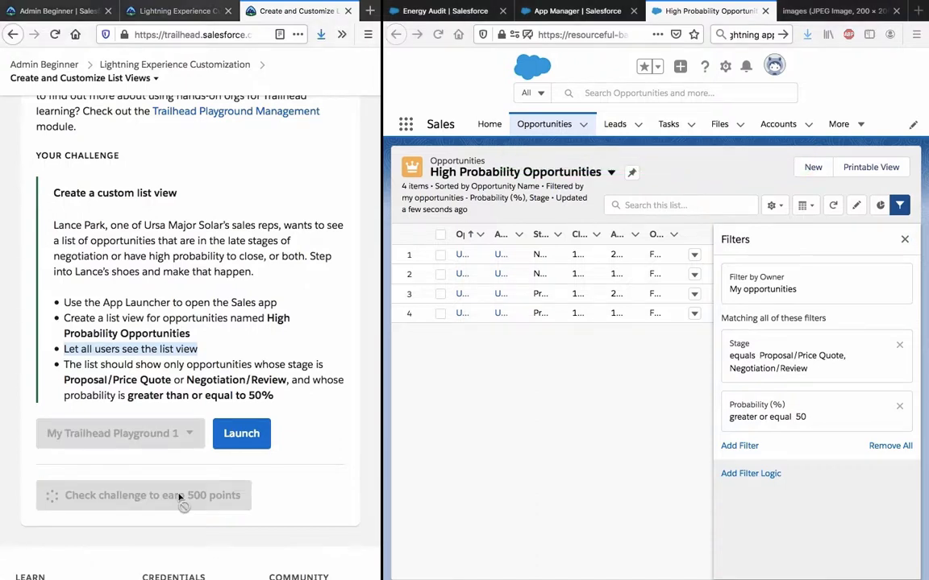
click(172, 320)
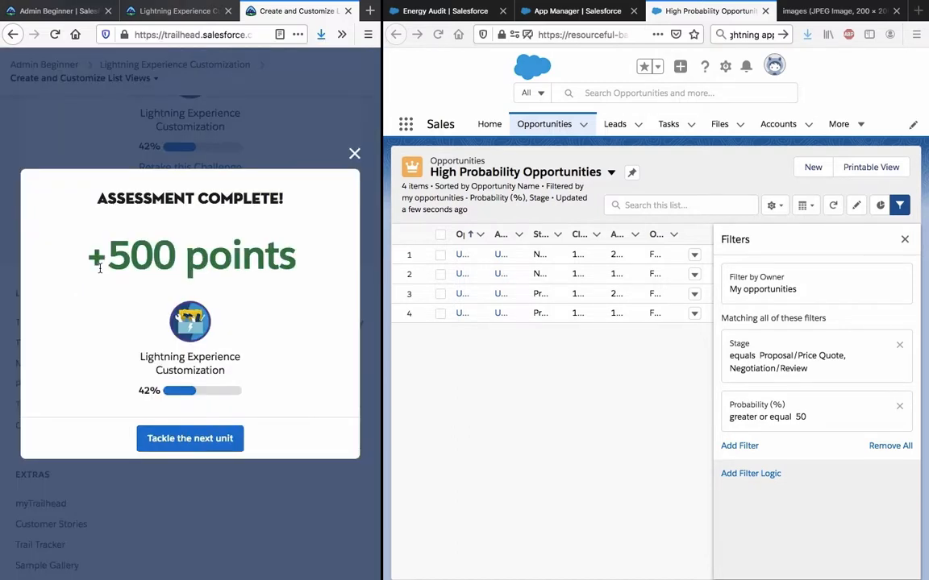
triple_click(125, 254)
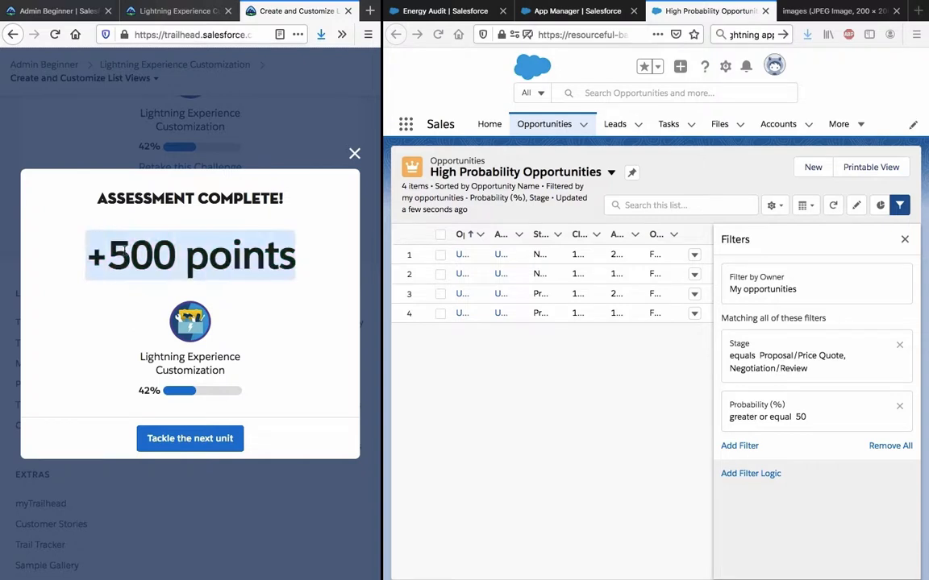
click(125, 253)
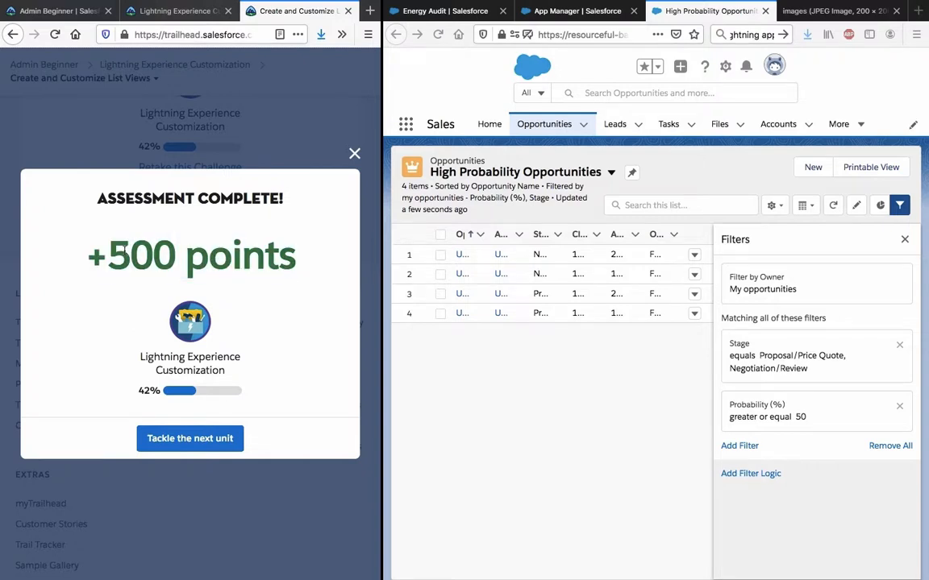
click(216, 438)
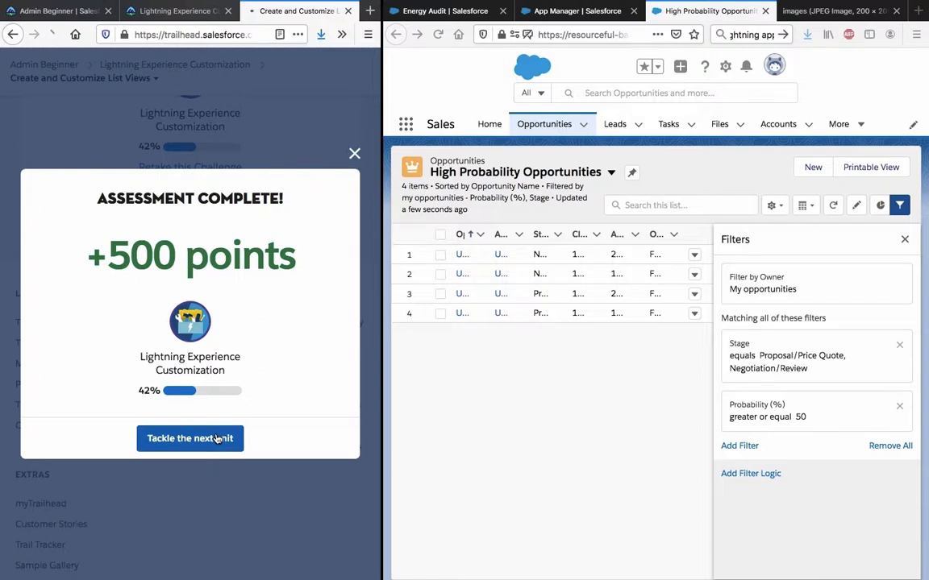